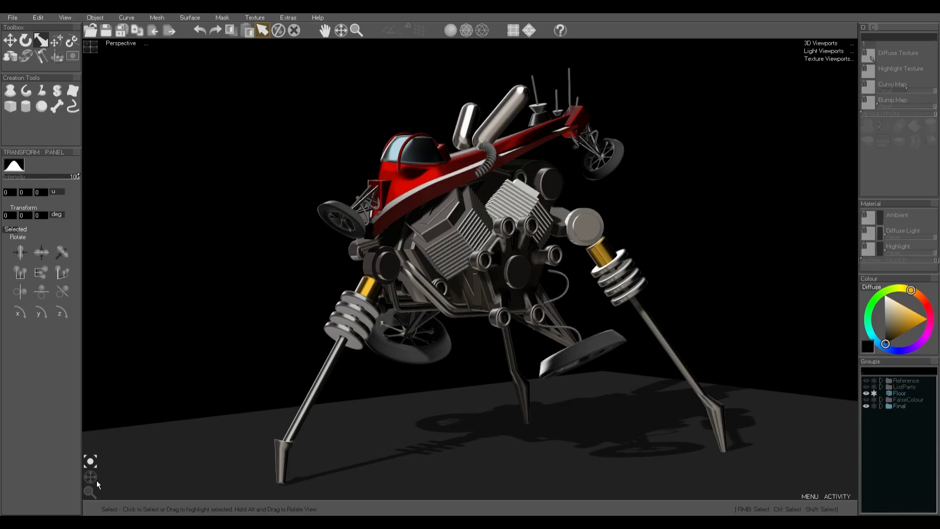
# Switch to the four-viewport layout, show the FalseColour group and hide the Final group.
pyautogui.moveTo(93, 479); pyautogui.dragTo(63, 478)
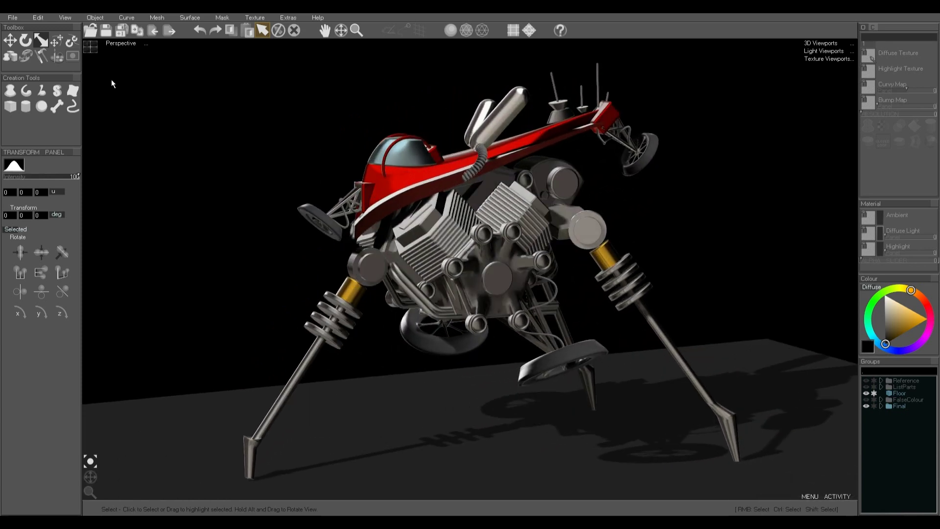
pyautogui.click(94, 49)
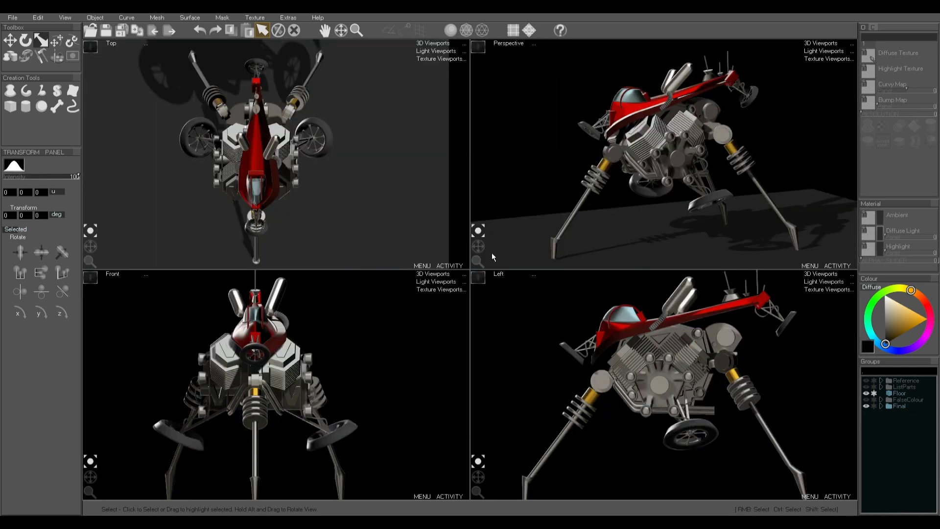
pyautogui.moveTo(479, 247); pyautogui.dragTo(483, 246)
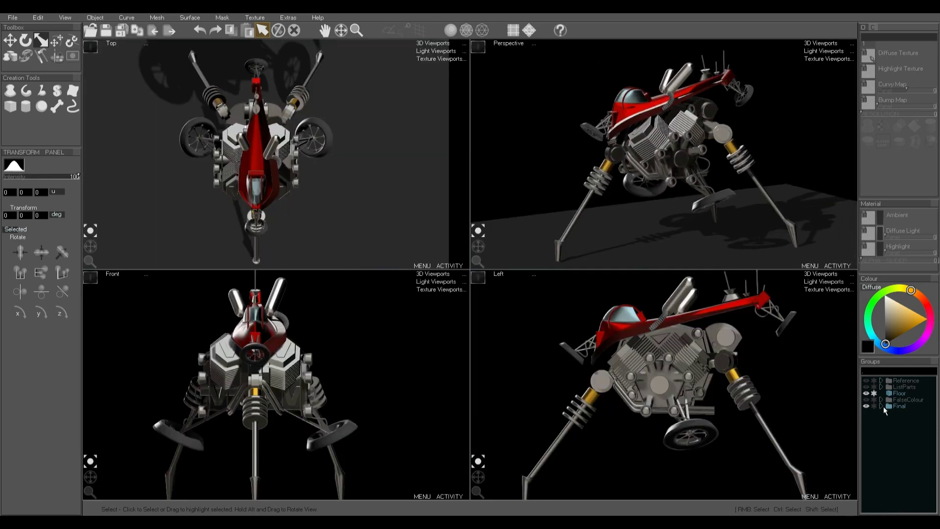
pyautogui.click(865, 399)
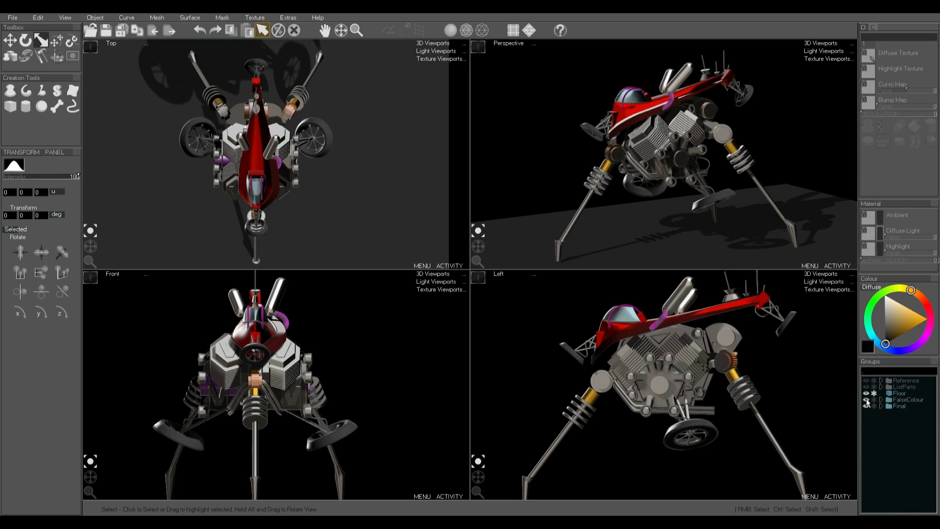
pyautogui.click(866, 405)
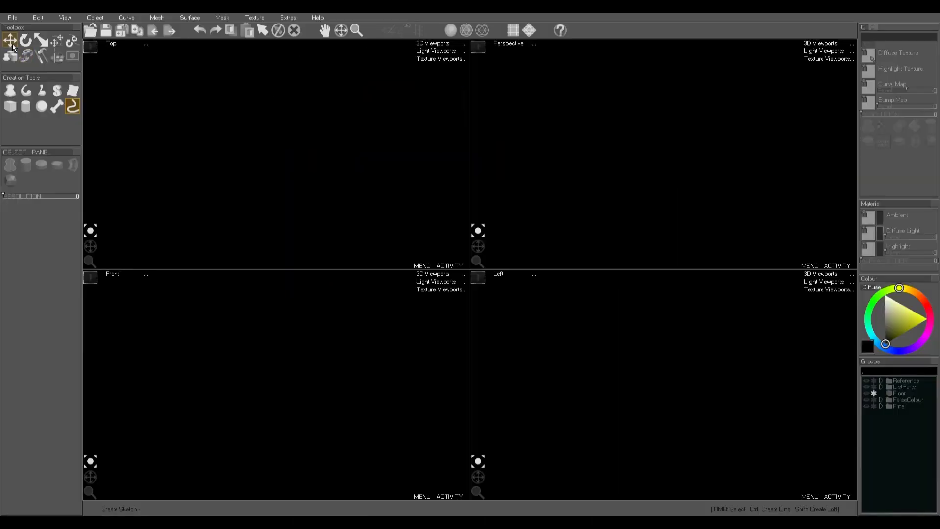
# Create a cube with sides of about 0.931 in the Left view and turn the perspective view to show three of its faces.
pyautogui.click(9, 105)
pyautogui.moveTo(633, 362); pyautogui.dragTo(691, 417)
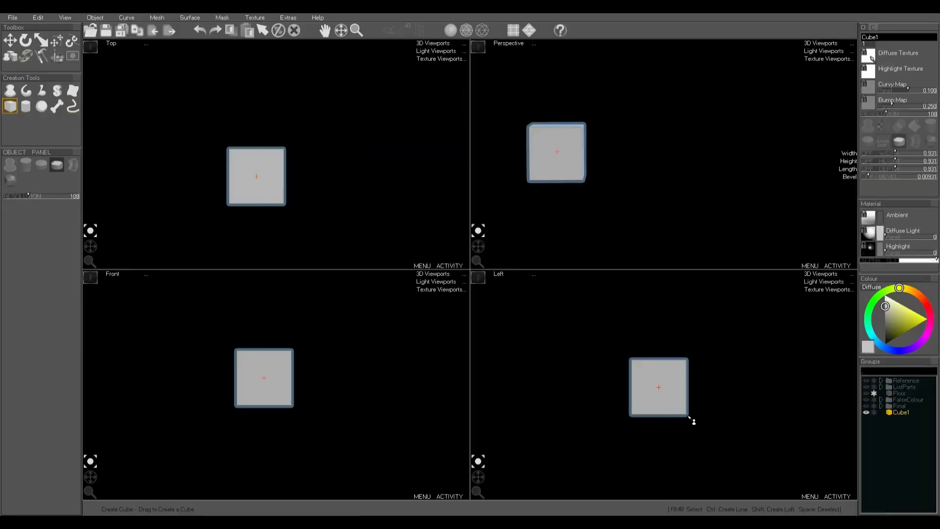
pyautogui.moveTo(478, 246); pyautogui.dragTo(453, 253)
pyautogui.moveTo(595, 133); pyautogui.dragTo(671, 151, button='middle')
pyautogui.click(478, 234)
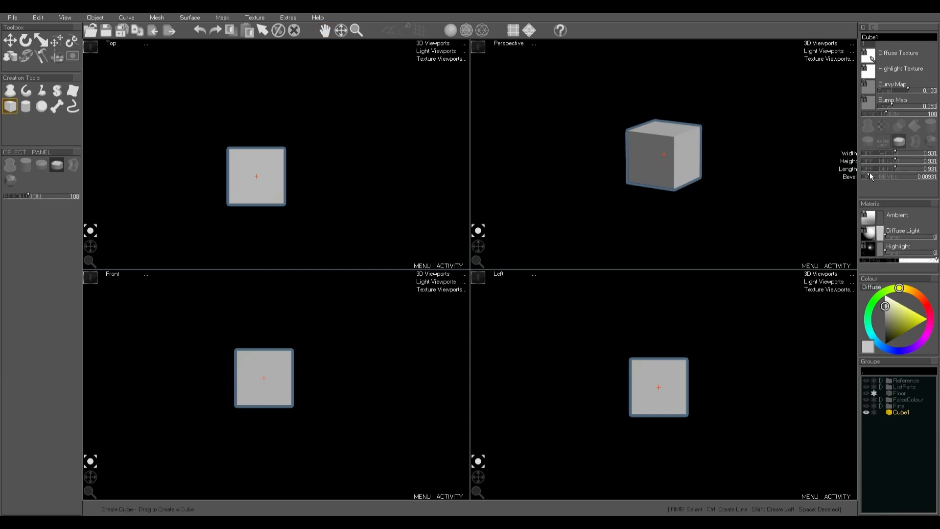
# Reshape the cube into a thin upright bar about 0.117 wide, 2.46 high and 0.138 long, with a bevel of about 0.0195.
pyautogui.moveTo(872, 177); pyautogui.dragTo(890, 170)
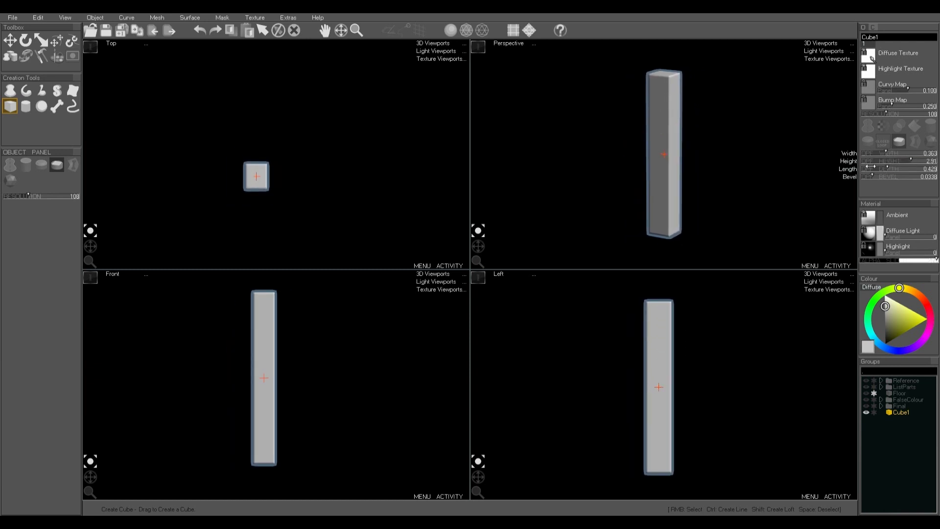
pyautogui.press('s')
pyautogui.moveTo(667, 158); pyautogui.dragTo(603, 199)
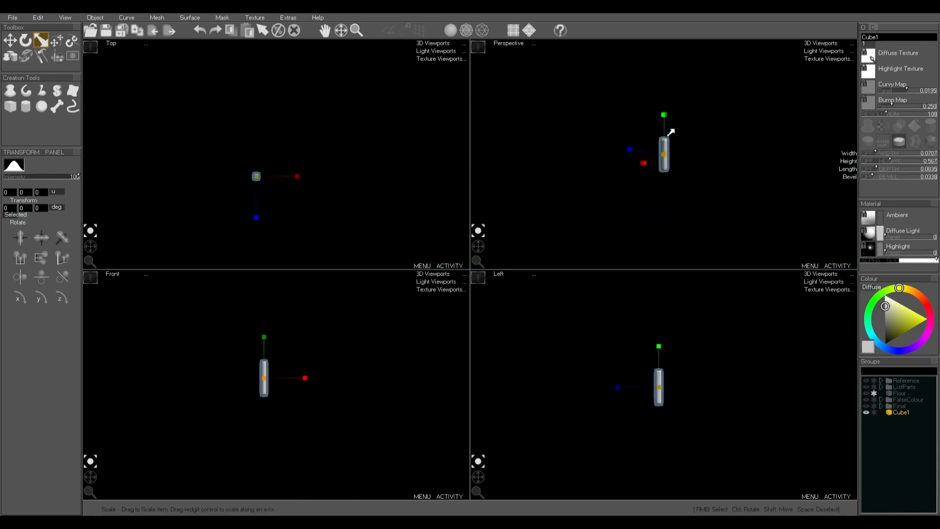
pyautogui.moveTo(665, 115); pyautogui.dragTo(677, 47)
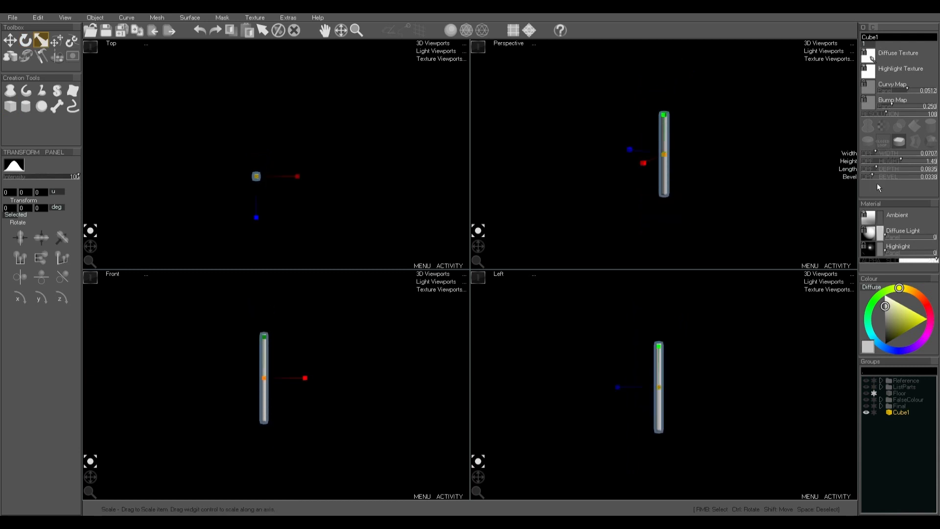
pyautogui.moveTo(871, 174); pyautogui.dragTo(870, 174)
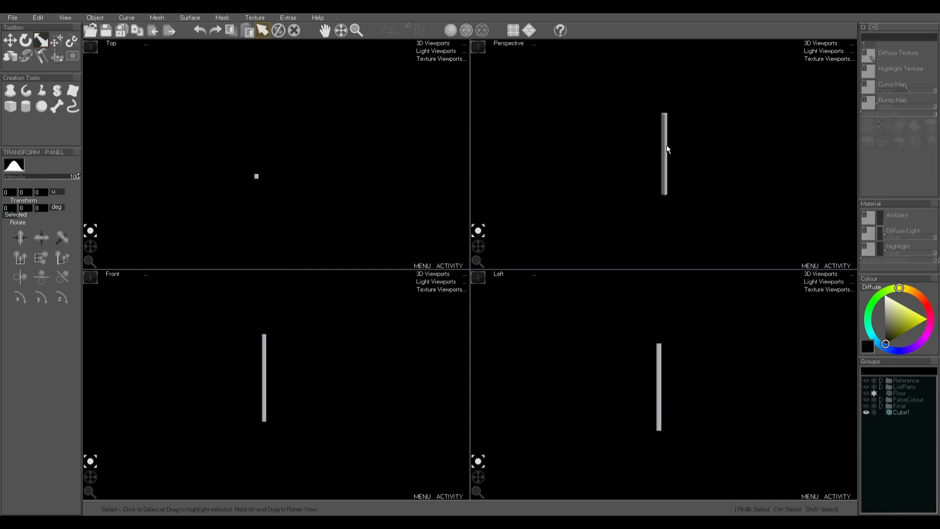
pyautogui.moveTo(665, 146); pyautogui.dragTo(695, 136)
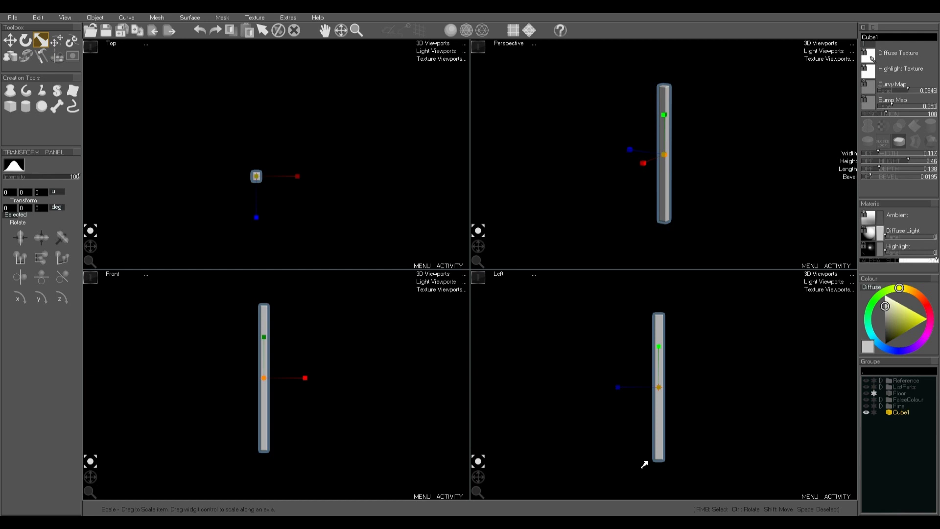
# Rotate the bar and a copy about their lower end into a V, and swing a third copy across it from one upper end.
pyautogui.press('e')
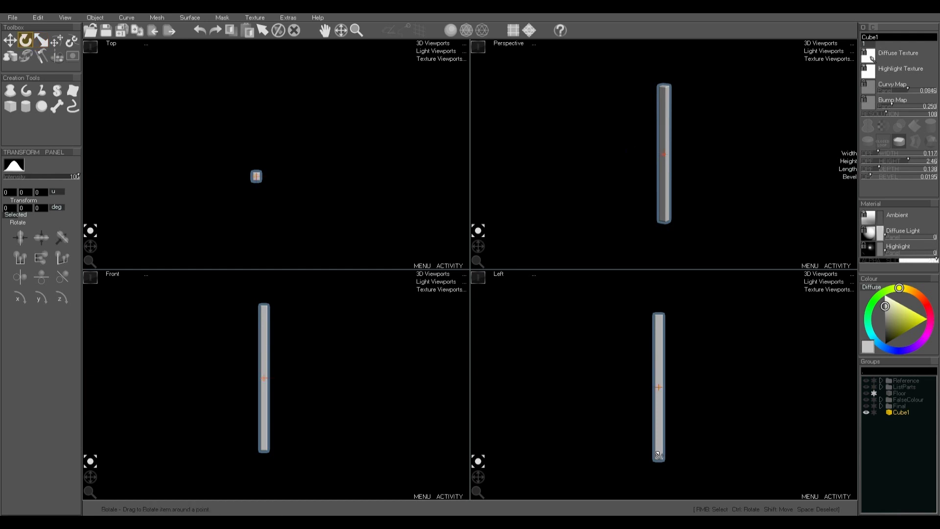
pyautogui.keyDown('ctrl'); pyautogui.moveTo(659, 455); pyautogui.dragTo(677, 448); pyautogui.keyUp('ctrl')
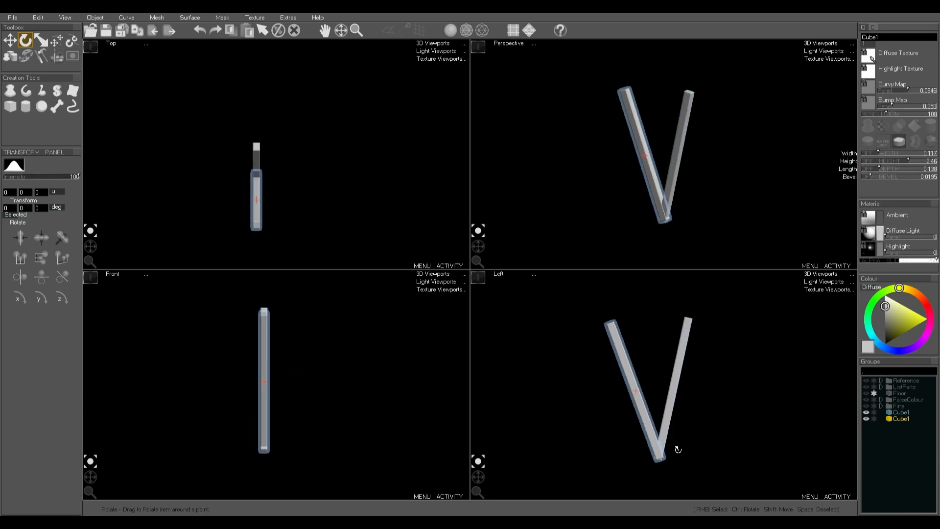
pyautogui.hotkey('ctrl', 'd')
pyautogui.press('e')
pyautogui.press('r')
pyautogui.press('e')
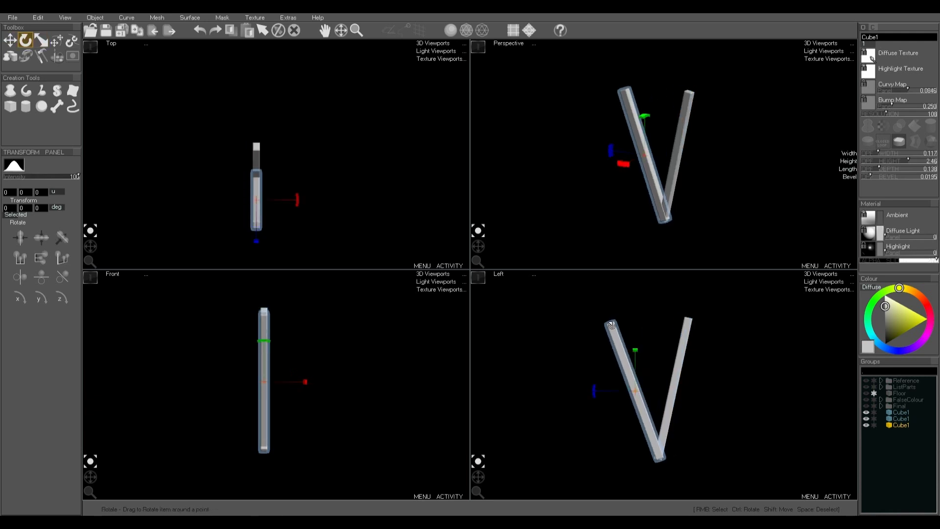
pyautogui.moveTo(611, 323); pyautogui.dragTo(638, 324)
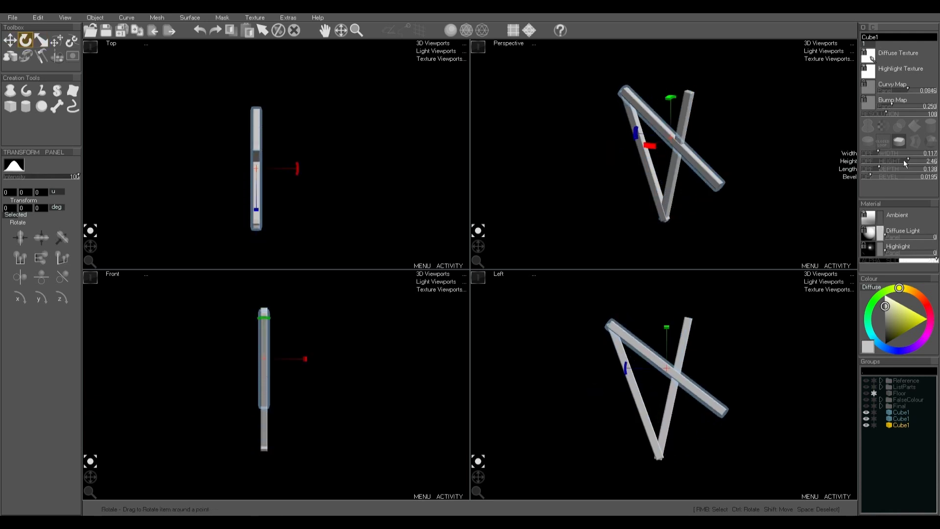
# Resize the crossing bar to about 0.0877 wide, 1.40 high and 0.114 long, and move it to span between the V's legs.
pyautogui.moveTo(905, 164); pyautogui.dragTo(898, 165)
pyautogui.press('w')
pyautogui.moveTo(667, 367); pyautogui.dragTo(646, 353)
pyautogui.moveTo(896, 163); pyautogui.dragTo(877, 156)
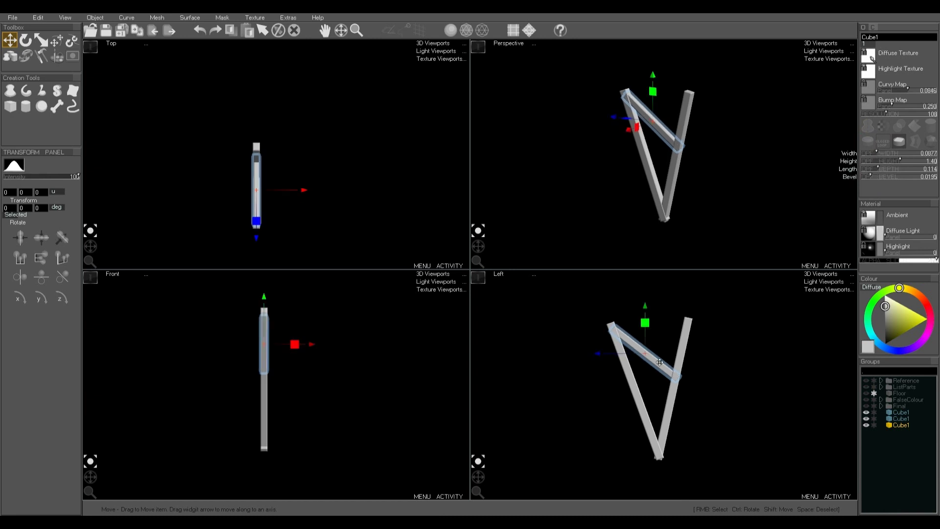
# Duplicate the cross brace, mirror the copy and move it so the two braces form an X between the legs.
pyautogui.press('ctrl')
pyautogui.press('shift')
pyautogui.hotkey('ctrl', 'd')
pyautogui.click(62, 277)
pyautogui.moveTo(667, 352); pyautogui.dragTo(612, 356)
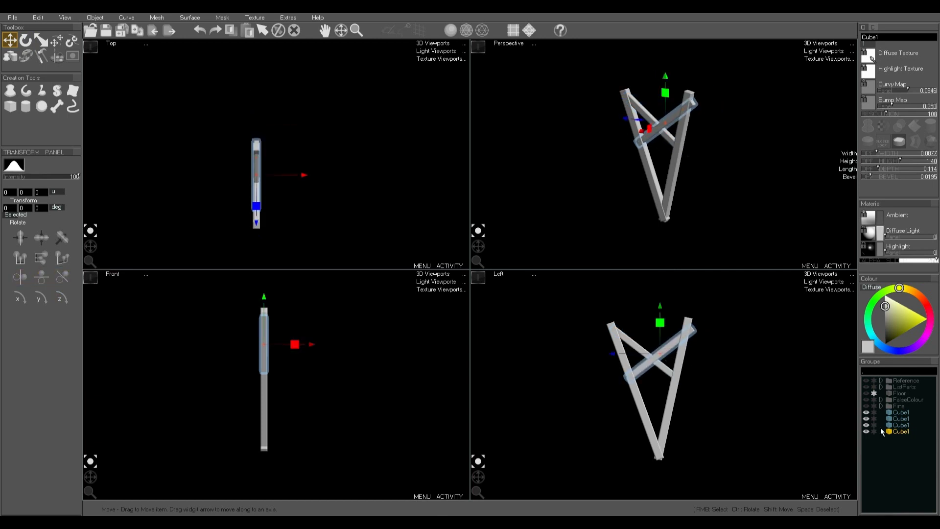
# Group all four bars and tilt the group outward about its lower end in the Front view.
pyautogui.click(901, 413)
pyautogui.keyDown('shift'); pyautogui.click(902, 432); pyautogui.keyUp('shift')
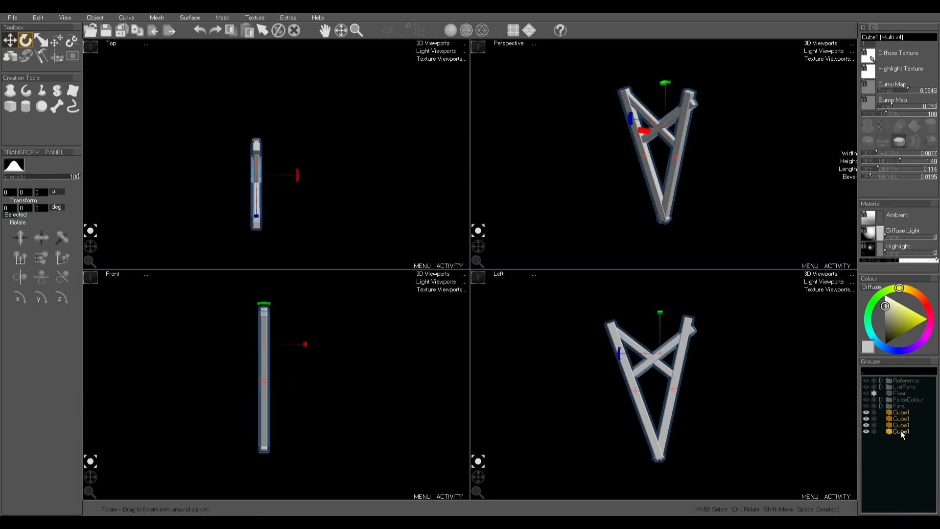
pyautogui.hotkey('ctrl', 'g')
pyautogui.press('e')
pyautogui.moveTo(264, 449); pyautogui.dragTo(250, 448)
# Turn on the grid and add a mirrored copy of the bar group to complete the four-legged strut frame.
pyautogui.click(419, 30)
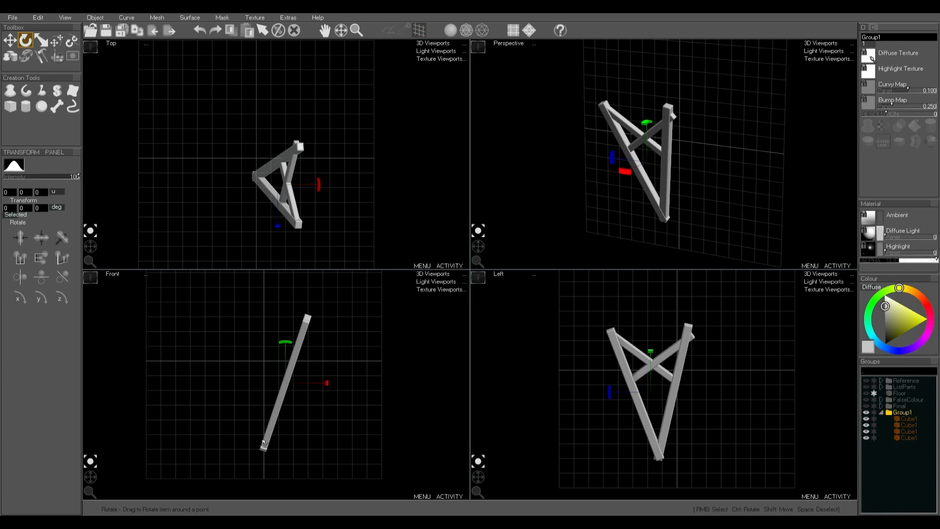
pyautogui.click(59, 19)
pyautogui.click(55, 72)
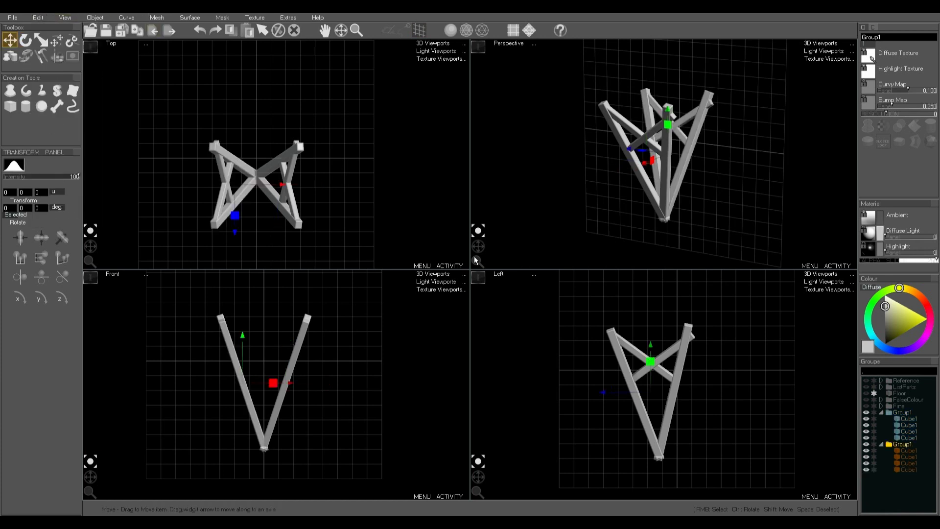
pyautogui.moveTo(480, 255); pyautogui.dragTo(523, 236, button='middle')
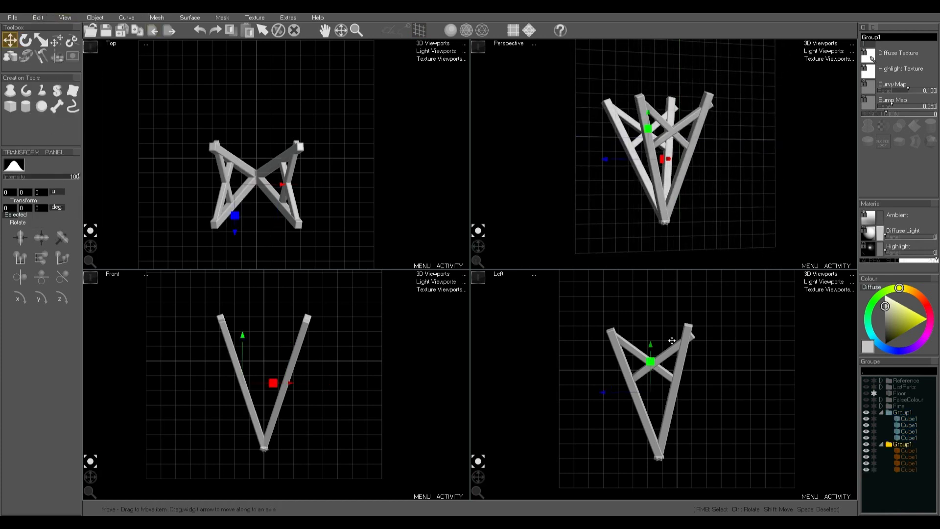
# Create a box above the strut frame and scale it to about 1.78 wide, 0.9 high and 1.62 long.
pyautogui.click(13, 107)
pyautogui.moveTo(652, 312); pyautogui.dragTo(686, 325)
pyautogui.press('ctrl')
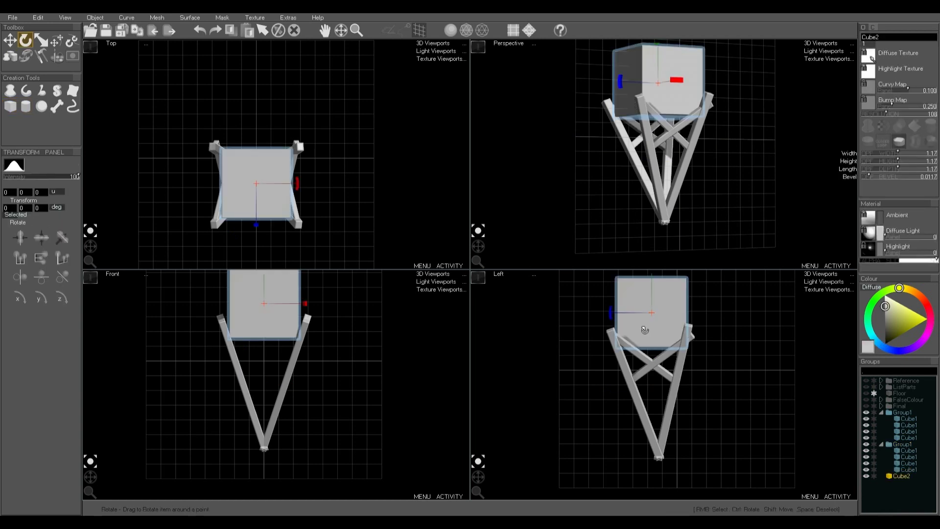
pyautogui.press('s')
pyautogui.moveTo(613, 314); pyautogui.dragTo(600, 312)
pyautogui.moveTo(304, 304); pyautogui.dragTo(318, 344)
pyautogui.scroll(-2, 318, 343)
pyautogui.moveTo(276, 274); pyautogui.dragTo(277, 284)
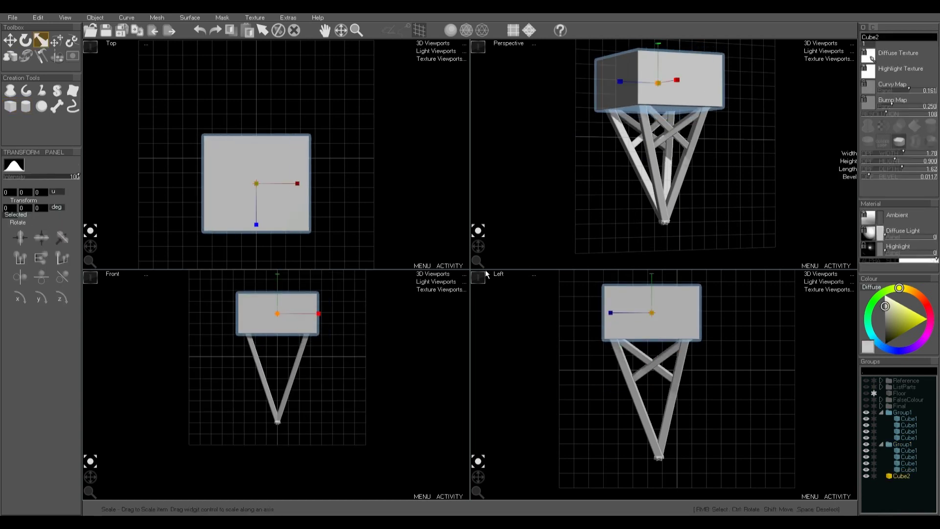
# Examine the false-colour model's front wheel struts and the green rings on the engine, selecting the upper front ring.
pyautogui.moveTo(482, 254); pyautogui.dragTo(520, 176, button='middle')
pyautogui.moveTo(520, 175); pyautogui.dragTo(443, 252)
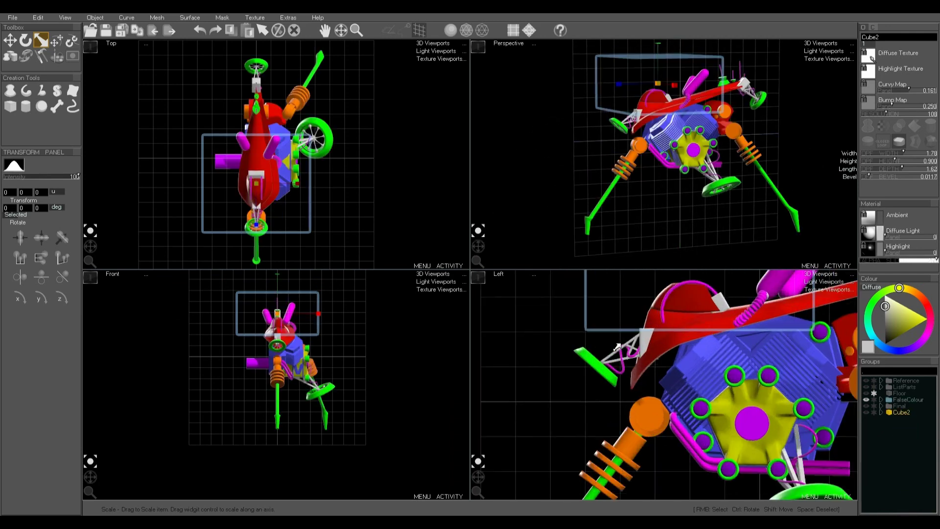
pyautogui.scroll(4, 616, 347)
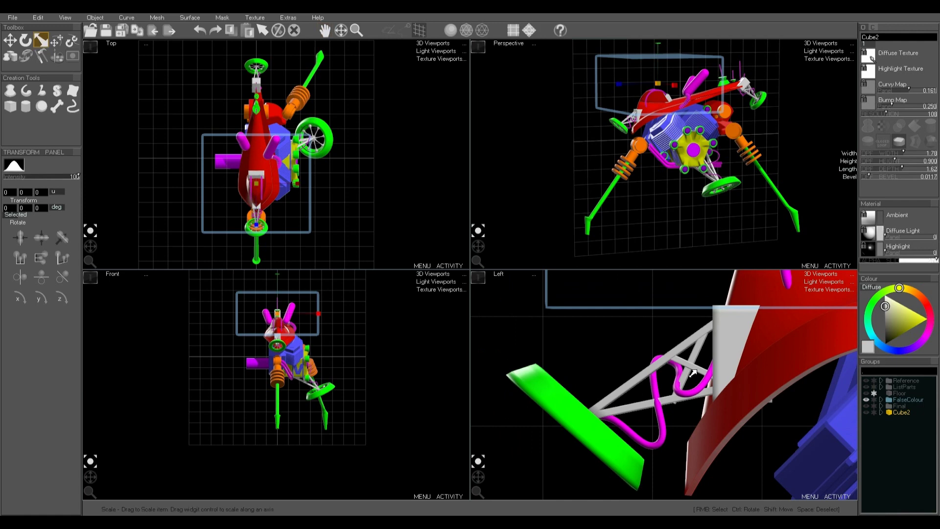
pyautogui.scroll(5, 642, 128)
pyautogui.moveTo(642, 129); pyautogui.dragTo(651, 144, button='middle')
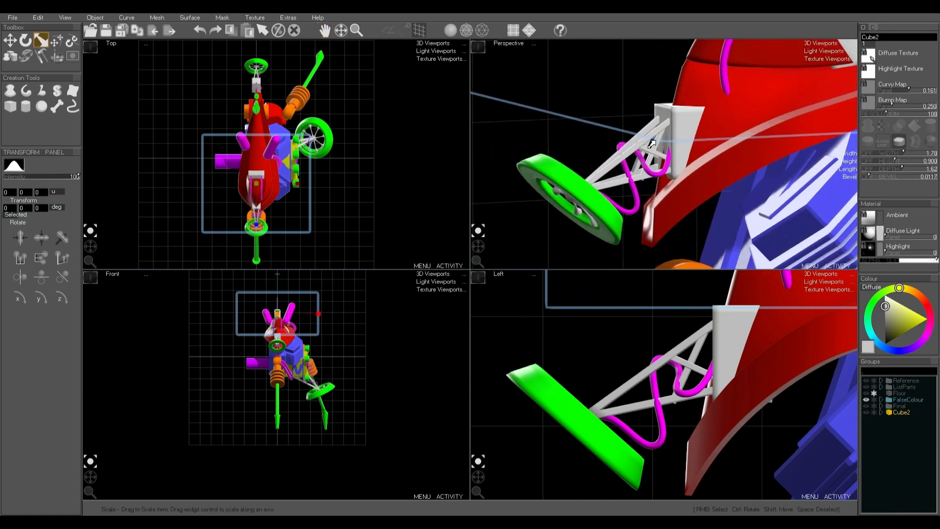
pyautogui.scroll(5, 645, 351)
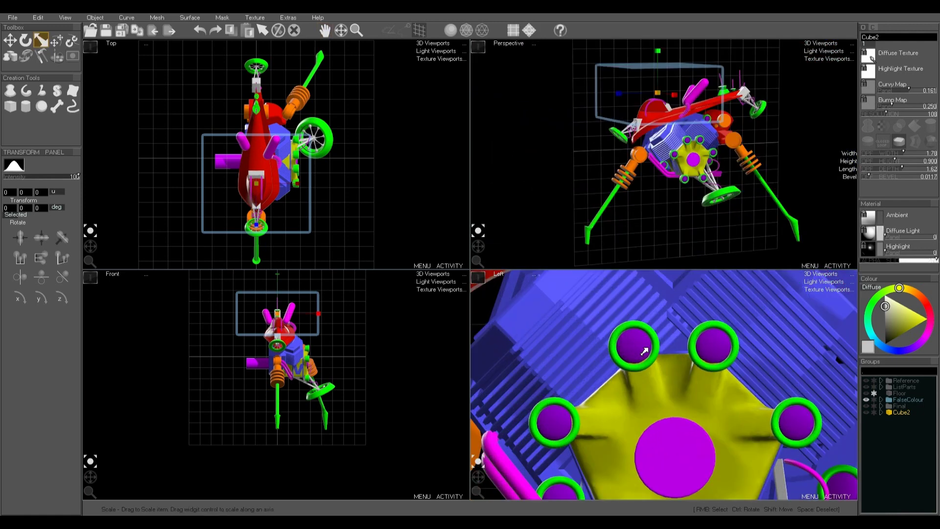
pyautogui.rightClick(644, 351)
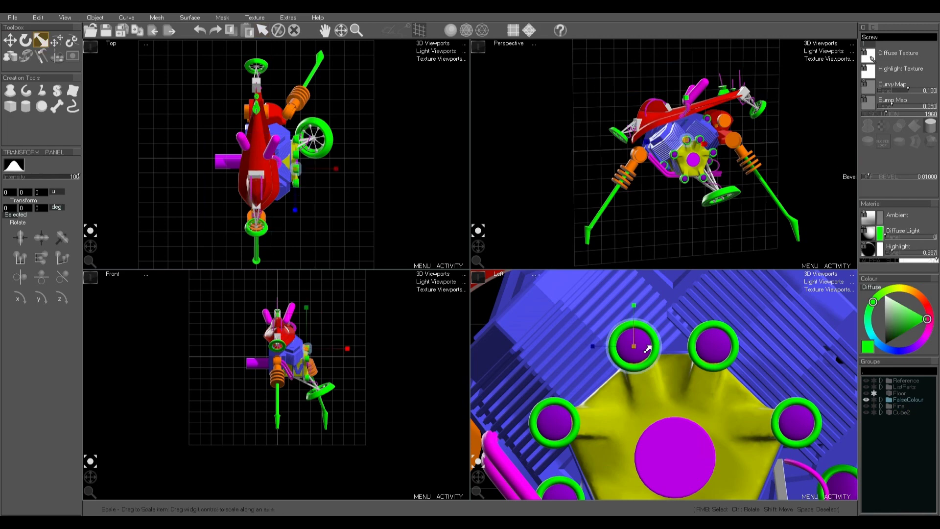
pyautogui.scroll(3, 650, 348)
pyautogui.scroll(8, 682, 151)
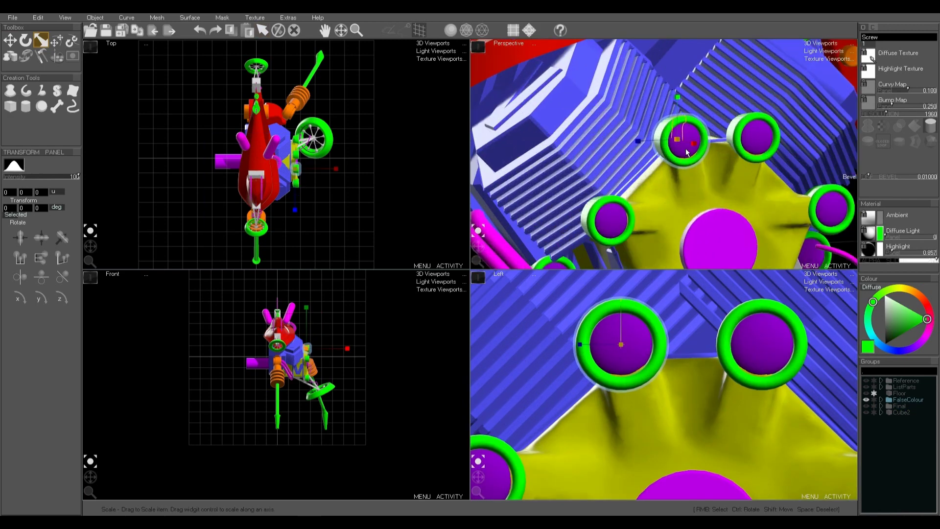
# Create a sphere with a radius of about 0.541 in the Left view and squash it to about 0.238.
pyautogui.moveTo(581, 317); pyautogui.dragTo(731, 455)
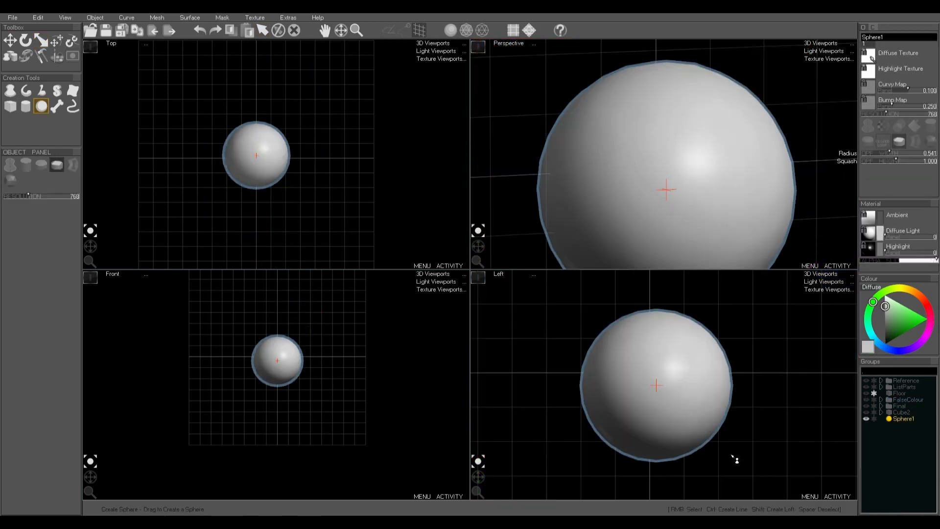
pyautogui.moveTo(896, 161); pyautogui.dragTo(869, 192)
# Turn on rotation snapping and rotate the flattened sphere upright so its round face points towards the Left view.
pyautogui.press('e')
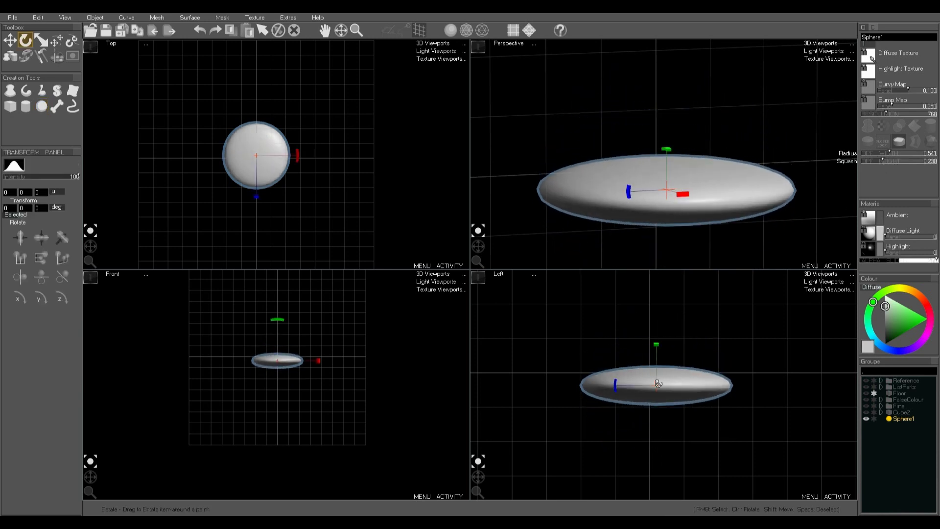
pyautogui.moveTo(521, 250); pyautogui.dragTo(548, 300, button='middle')
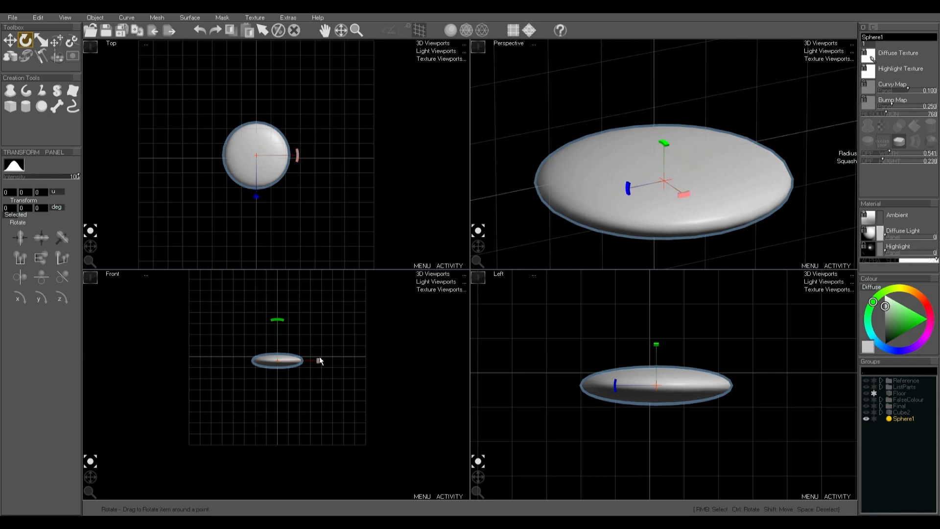
pyautogui.click(388, 30)
pyautogui.moveTo(280, 321); pyautogui.dragTo(324, 325)
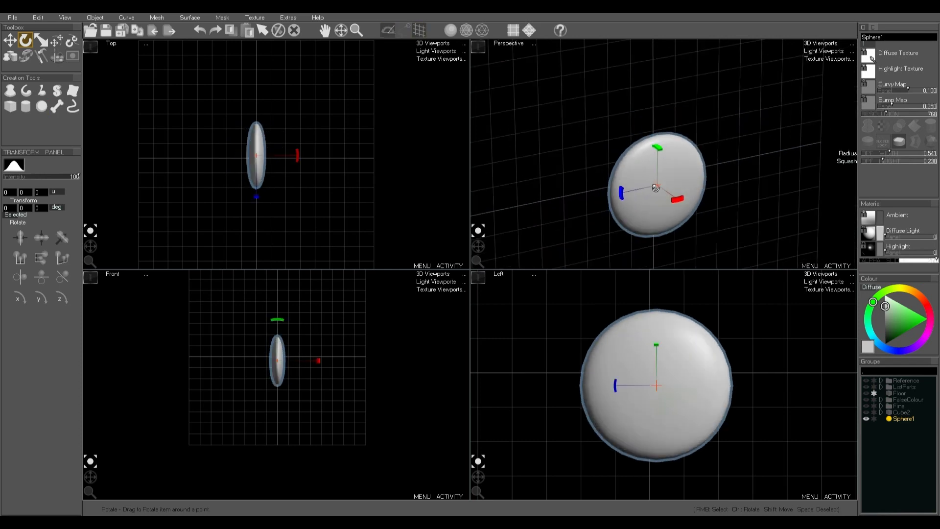
# Show the FalseColour group and select the purple cap inside the engine's upper front ring.
pyautogui.click(866, 400)
pyautogui.scroll(3, 672, 188)
pyautogui.rightClick(657, 172)
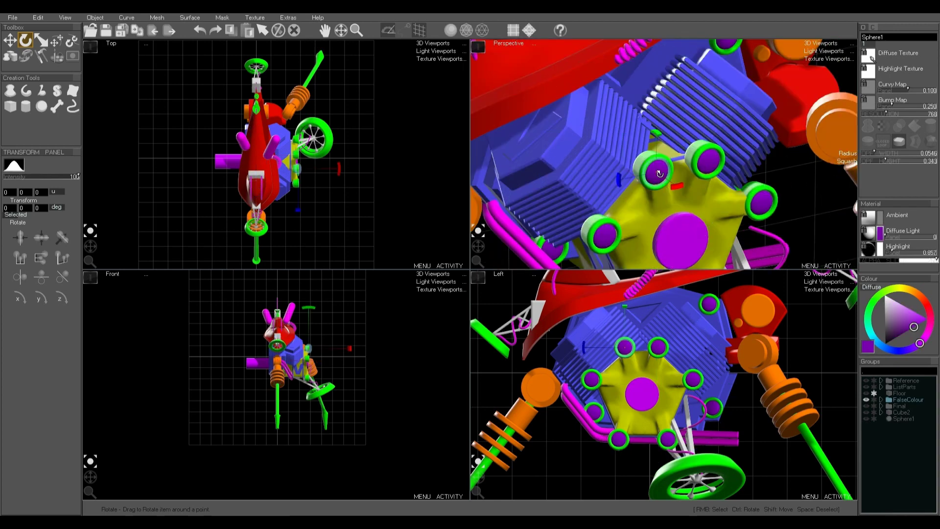
# Examine the whole false-colour vehicle and select the orange cylinder of the front leg.
pyautogui.scroll(3, 658, 171)
pyautogui.scroll(-2, 658, 172)
pyautogui.scroll(-8, 657, 170)
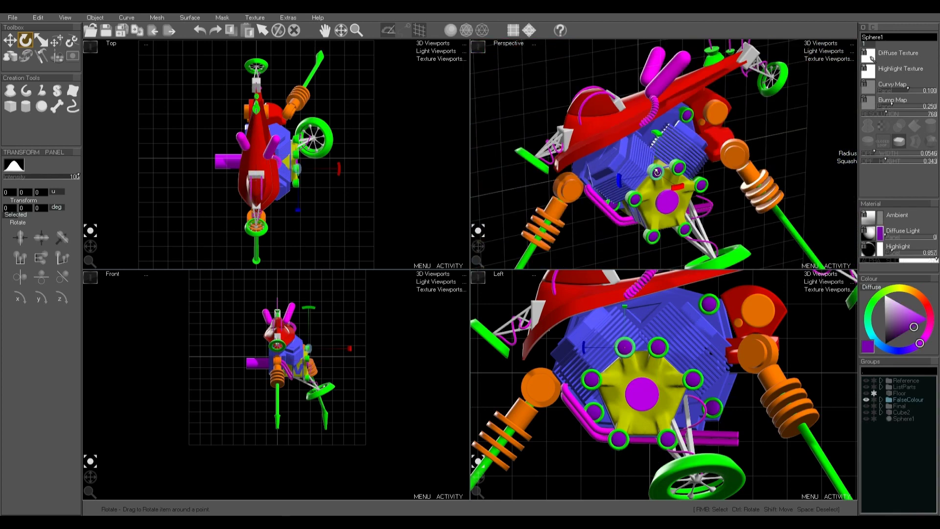
pyautogui.press('space')
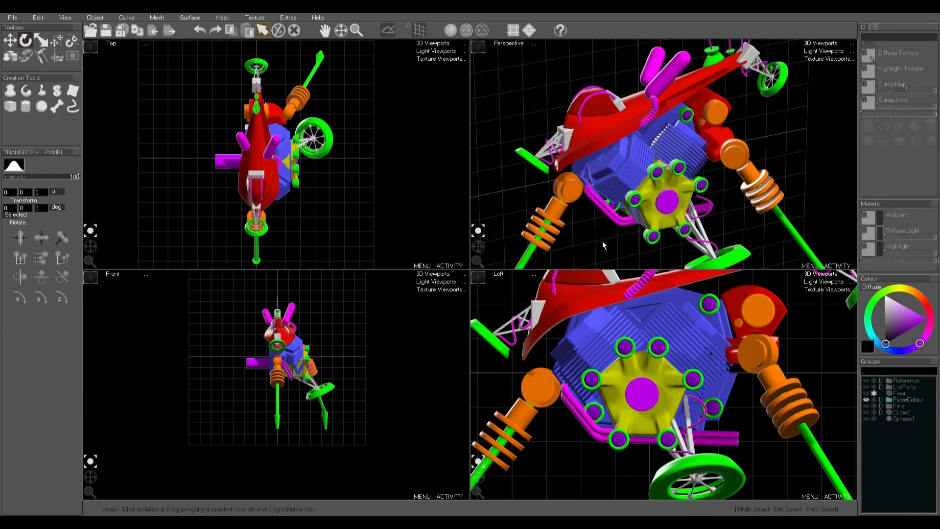
pyautogui.click(556, 204)
pyautogui.click(600, 231)
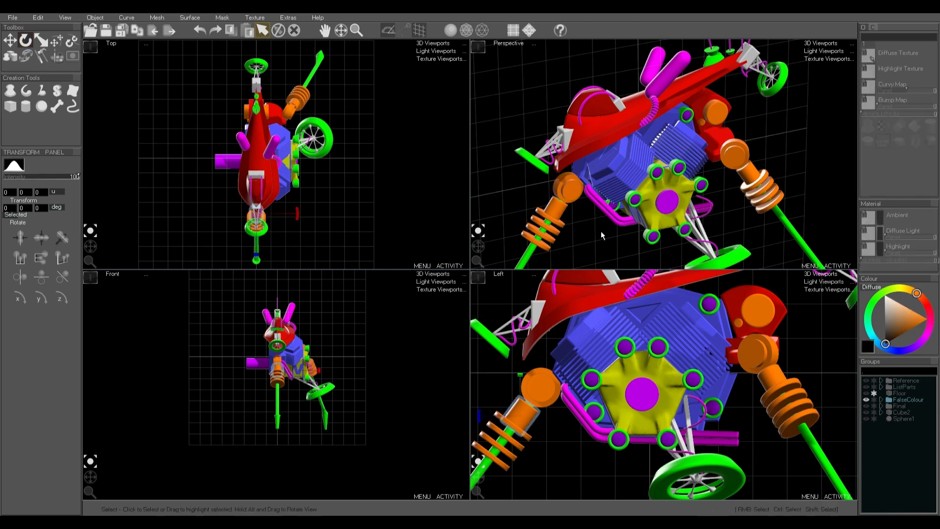
# Hide the FalseColour group and create a cylinder in the Front view with radius about 0.674, height 0.208 and bevel 0.0297.
pyautogui.click(867, 400)
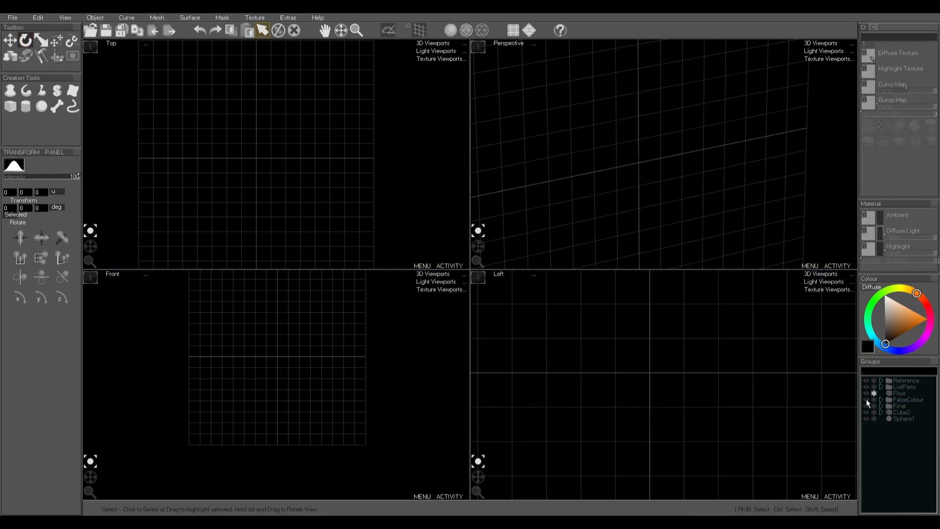
pyautogui.click(25, 106)
pyautogui.scroll(3, 282, 358)
pyautogui.moveTo(282, 358); pyautogui.dragTo(280, 359, button='middle')
pyautogui.moveTo(239, 337); pyautogui.dragTo(322, 421)
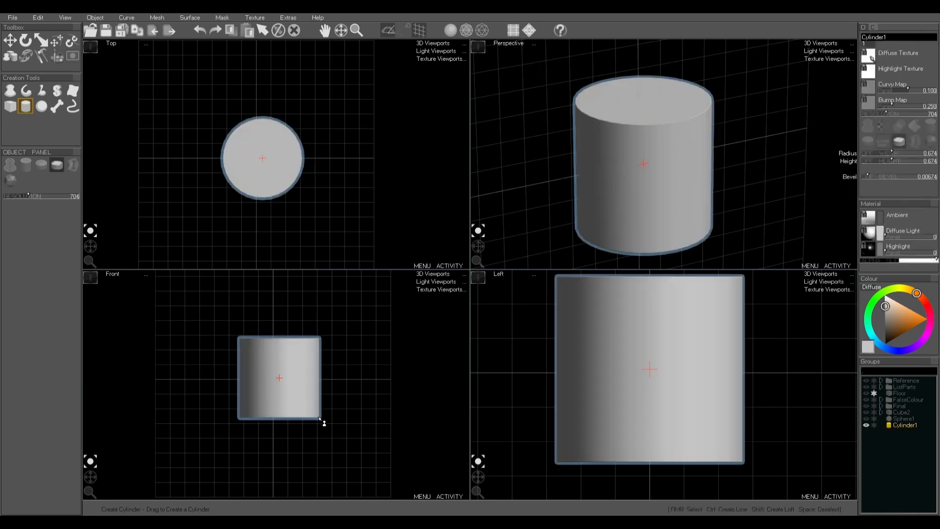
pyautogui.moveTo(876, 177); pyautogui.dragTo(889, 152)
# Duplicate the cylinder, resize the copy to radius 0.501 and height 0.305, and nest it under the original.
pyautogui.hotkey('ctrl', 'c')
pyautogui.hotkey('ctrl', 'v')
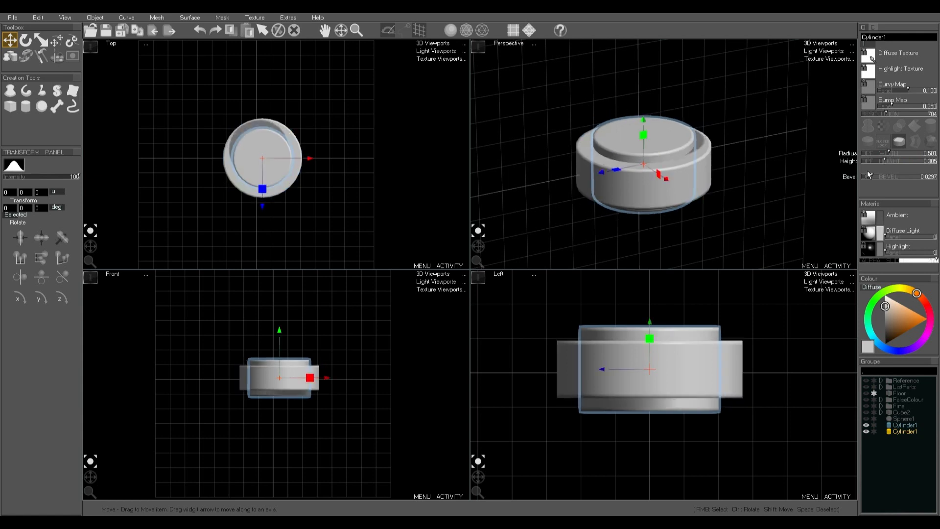
pyautogui.press('space')
pyautogui.moveTo(477, 257)
pyautogui.mouseDown()
pyautogui.moveTo(471, 309)
pyautogui.moveTo(484, 243)
pyautogui.mouseUp()
pyautogui.click(903, 425)
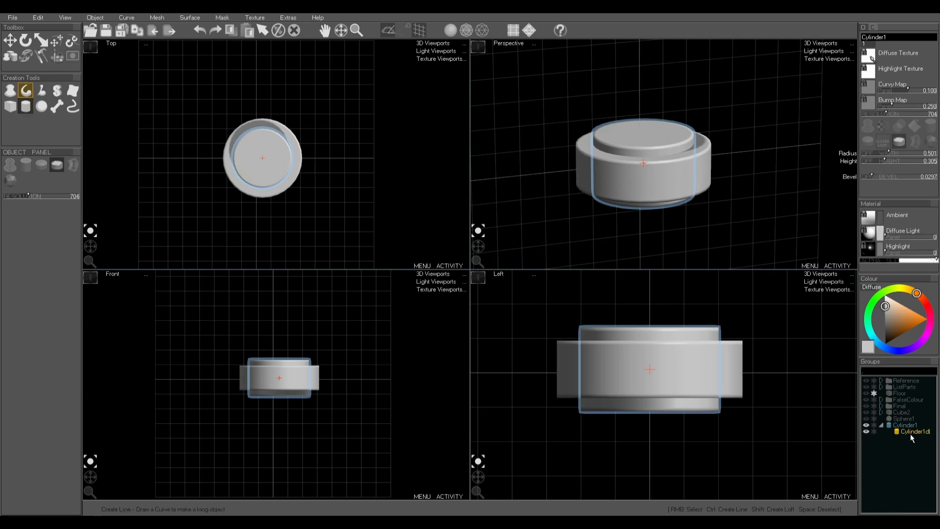
# Duplicate the inner cylinder, hide the nested pair and flatten the new copy into a thin disc 0.026 high with a 0.01 bevel.
pyautogui.hotkey('ctrl', 'v')
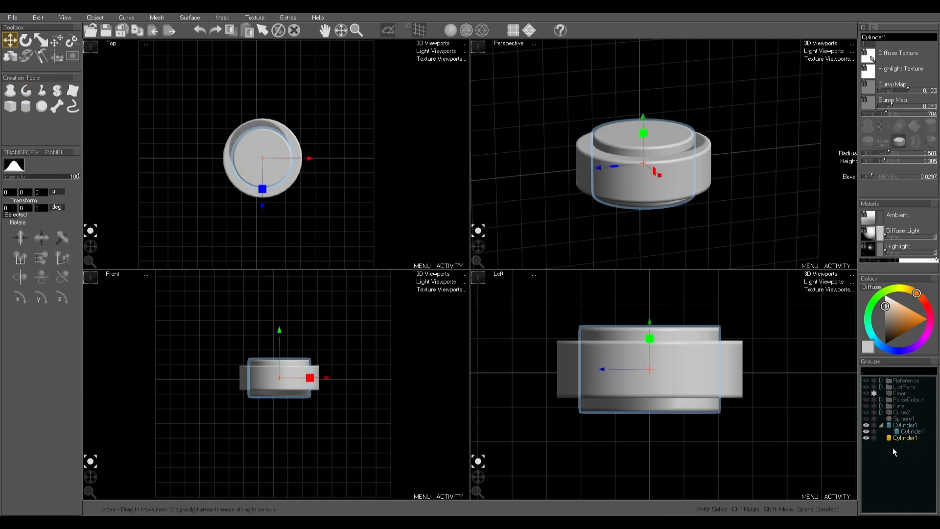
pyautogui.click(867, 425)
pyautogui.click(881, 425)
pyautogui.click(903, 430)
pyautogui.moveTo(872, 175)
pyautogui.mouseDown()
pyautogui.moveTo(881, 160)
pyautogui.moveTo(871, 161)
pyautogui.mouseUp()
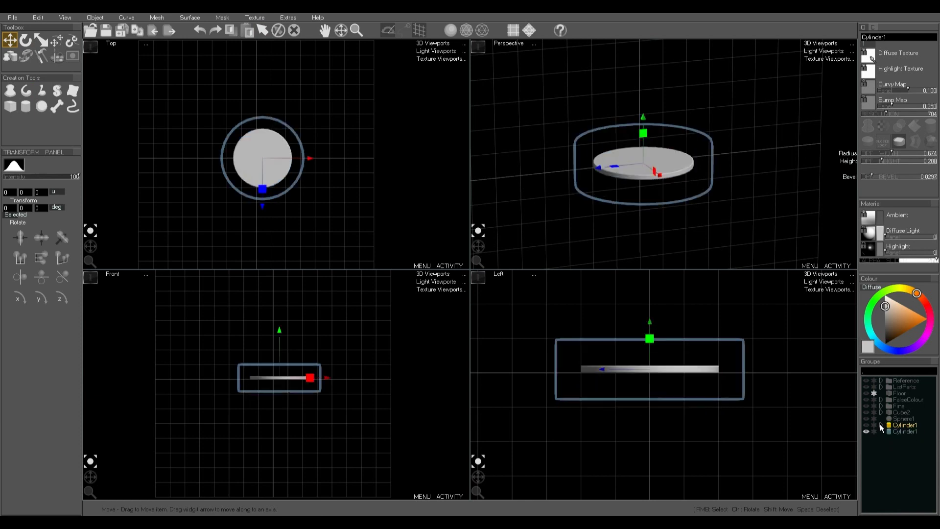
# Make six copies of the thin disc in place.
pyautogui.scroll(-3, 635, 367)
pyautogui.moveTo(652, 392); pyautogui.dragTo(649, 401, button='middle')
pyautogui.moveTo(337, 382)
pyautogui.mouseDown(button='middle')
pyautogui.moveTo(323, 411)
pyautogui.moveTo(322, 392)
pyautogui.mouseUp(button='middle')
pyautogui.moveTo(645, 391); pyautogui.dragTo(646, 395, button='middle')
pyautogui.press('ctrl')
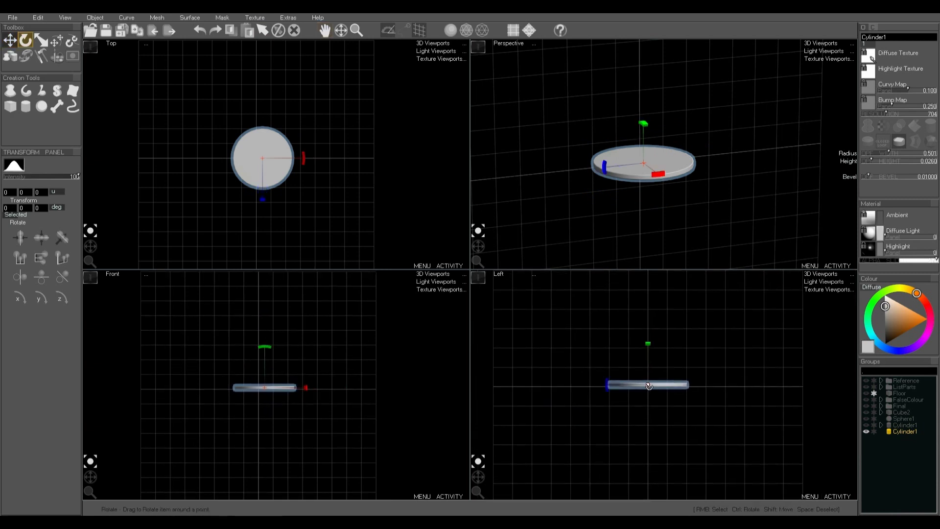
pyautogui.hotkey('ctrl', 'v')
pyautogui.hotkey('ctrl', 'v')
pyautogui.hotkey('ctrl', 'v')
pyautogui.hotkey('ctrl', 'v')
pyautogui.hotkey('ctrl', 'v')
pyautogui.hotkey('ctrl', 'v')
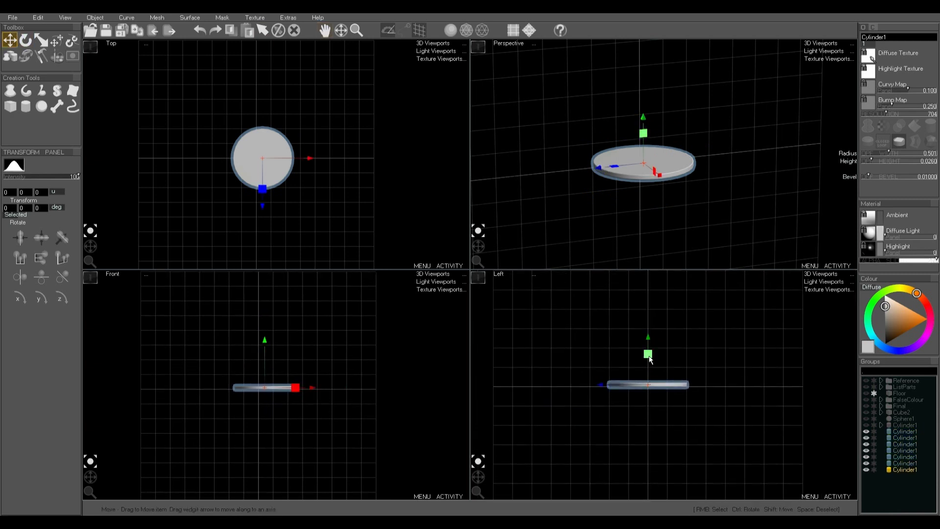
# Spread the seven discs evenly into a vertical stack below the first one and group them.
pyautogui.moveTo(650, 360); pyautogui.dragTo(653, 397)
pyautogui.keyDown('shift'); pyautogui.click(904, 432); pyautogui.keyUp('shift')
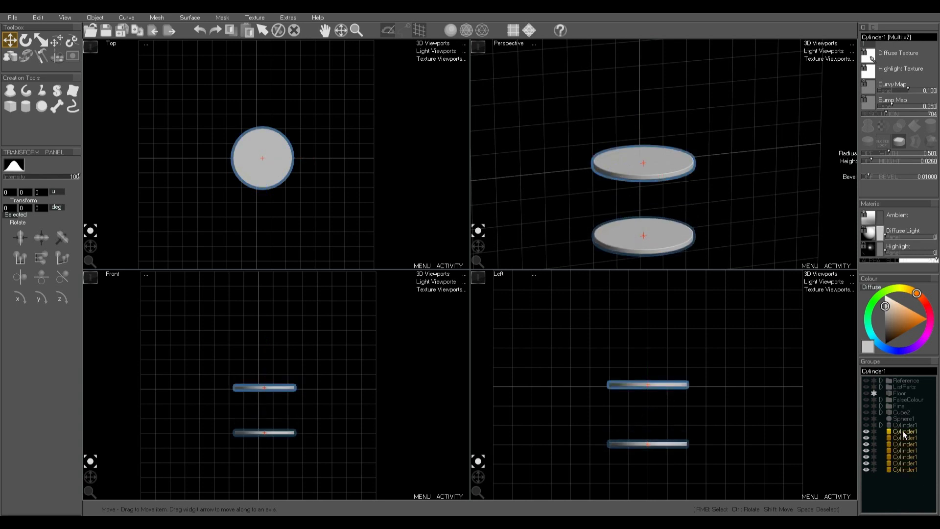
pyautogui.click(40, 258)
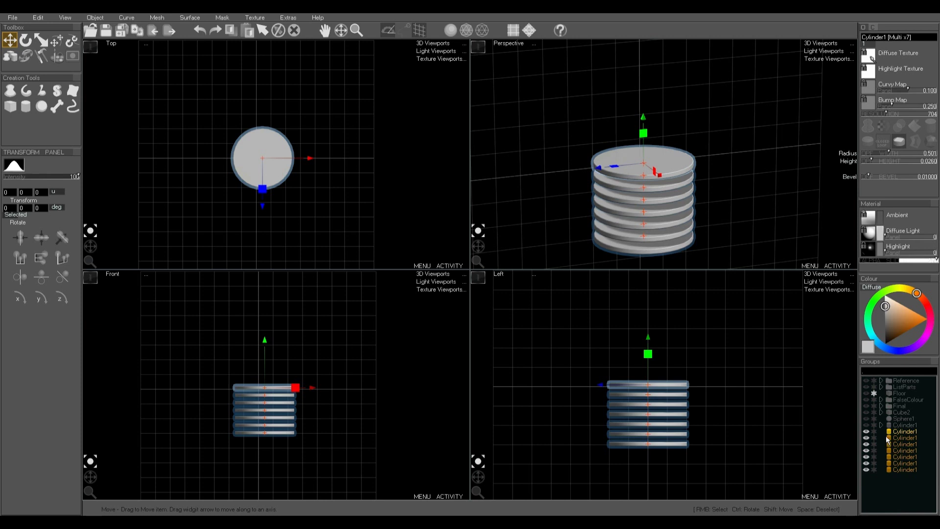
pyautogui.hotkey('ctrl', 'g')
pyautogui.click(903, 431)
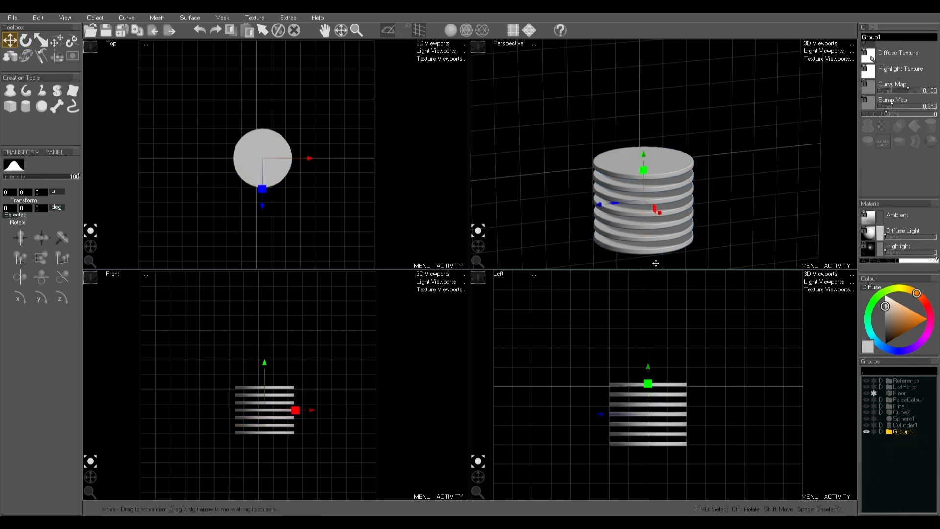
# Copy the stack's top disc and reshape the copies into a narrower, taller hub and a thin central rod.
pyautogui.keyDown('shift'); pyautogui.moveTo(653, 230); pyautogui.dragTo(656, 201); pyautogui.keyUp('shift')
pyautogui.moveTo(478, 246)
pyautogui.mouseDown()
pyautogui.moveTo(463, 252)
pyautogui.moveTo(477, 214)
pyautogui.moveTo(467, 239)
pyautogui.mouseUp()
pyautogui.rightClick(665, 132)
pyautogui.press('ctrl')
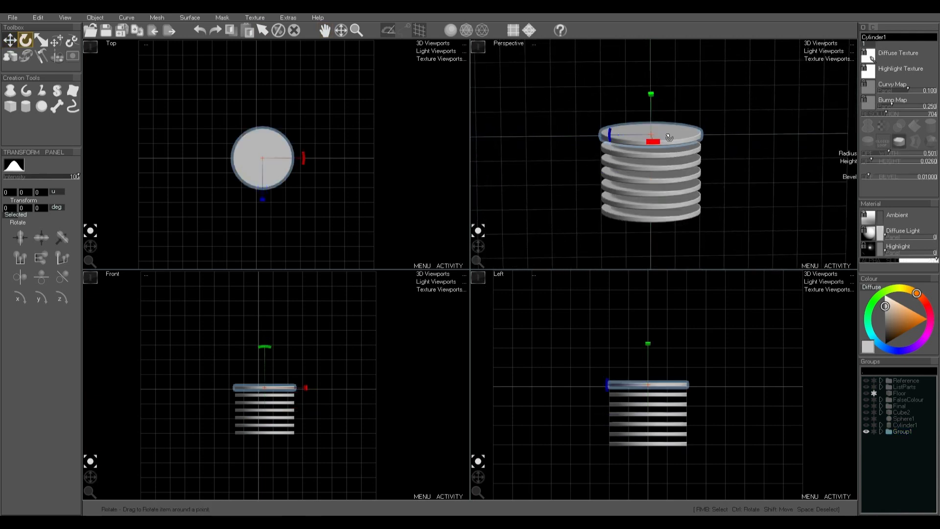
pyautogui.moveTo(888, 161); pyautogui.dragTo(891, 161)
pyautogui.moveTo(888, 153)
pyautogui.mouseDown()
pyautogui.moveTo(874, 153)
pyautogui.moveTo(893, 160)
pyautogui.moveTo(883, 160)
pyautogui.mouseUp()
pyautogui.press('space')
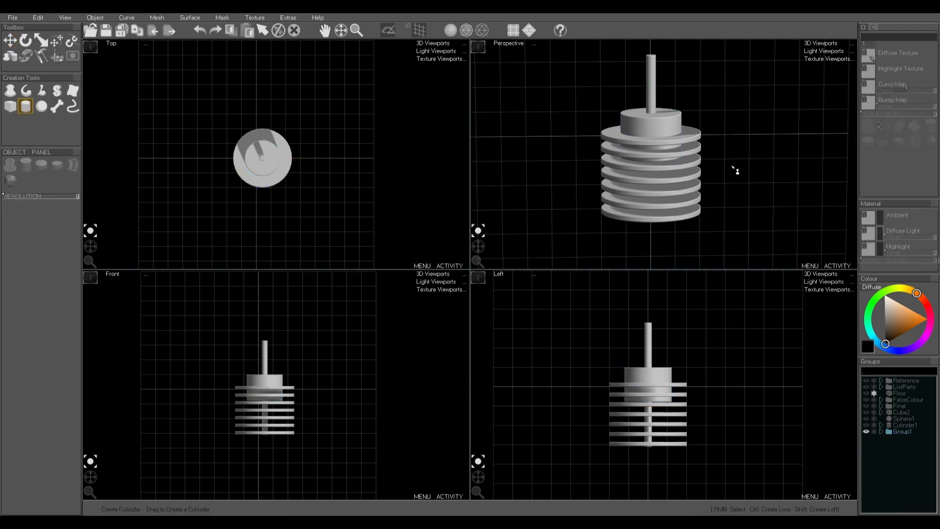
# Show the FalseColour group instead of the ribbed stack and examine the magenta tube arching over the red cockpit.
pyautogui.moveTo(482, 246)
pyautogui.mouseDown()
pyautogui.moveTo(490, 251)
pyautogui.moveTo(477, 250)
pyautogui.mouseUp()
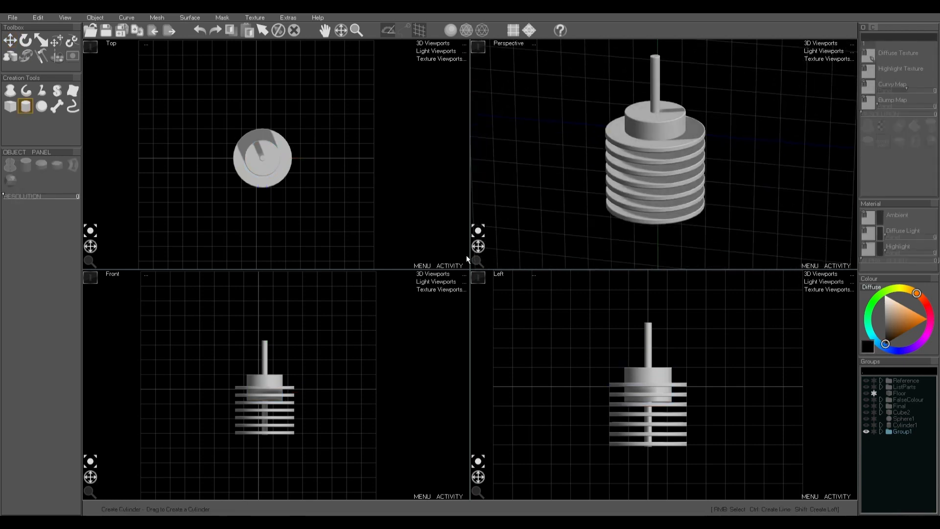
pyautogui.moveTo(673, 168); pyautogui.dragTo(673, 183, button='middle')
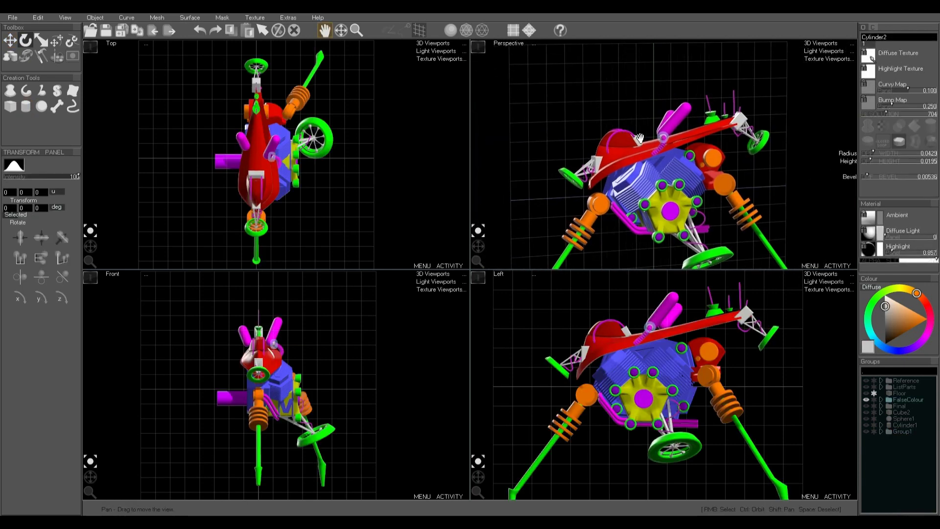
pyautogui.scroll(5, 618, 139)
pyautogui.moveTo(669, 193); pyautogui.dragTo(705, 191, button='middle')
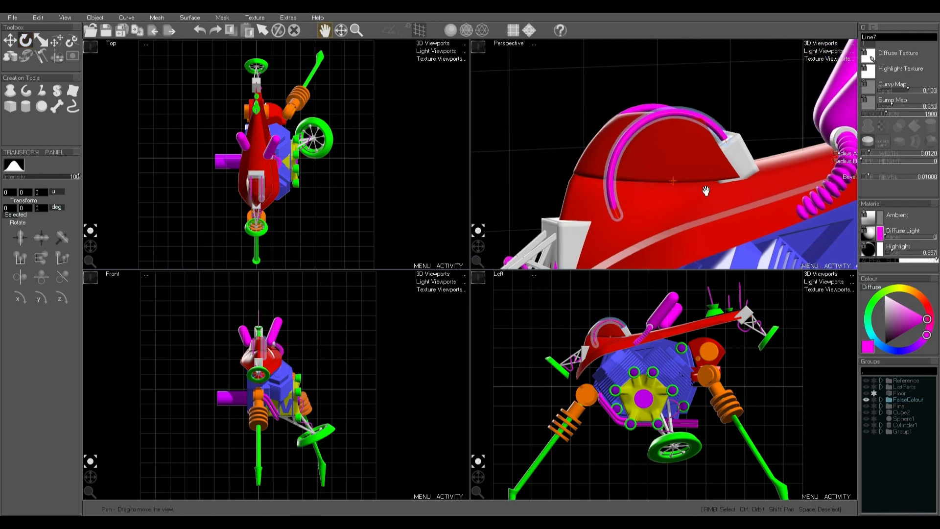
pyautogui.moveTo(477, 246); pyautogui.dragTo(463, 241)
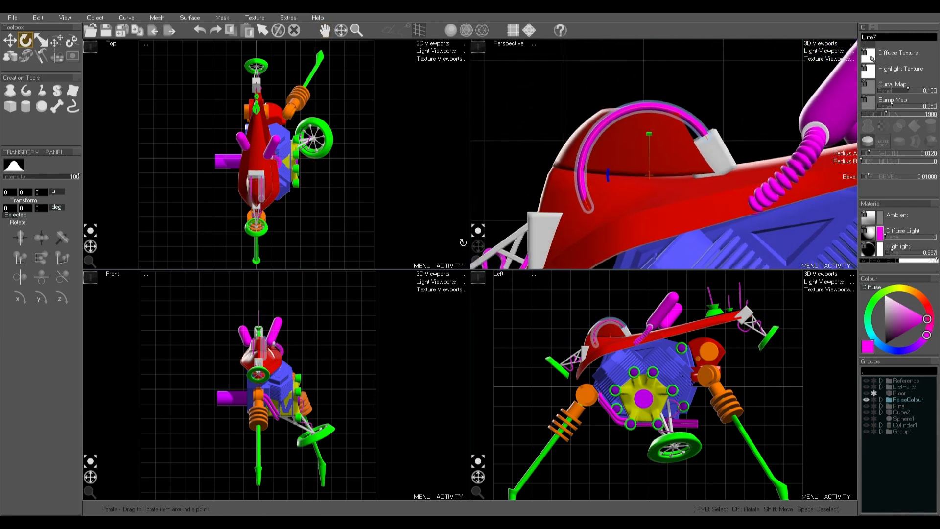
pyautogui.moveTo(622, 171); pyautogui.dragTo(650, 216, button='middle')
pyautogui.scroll(-3, 640, 176)
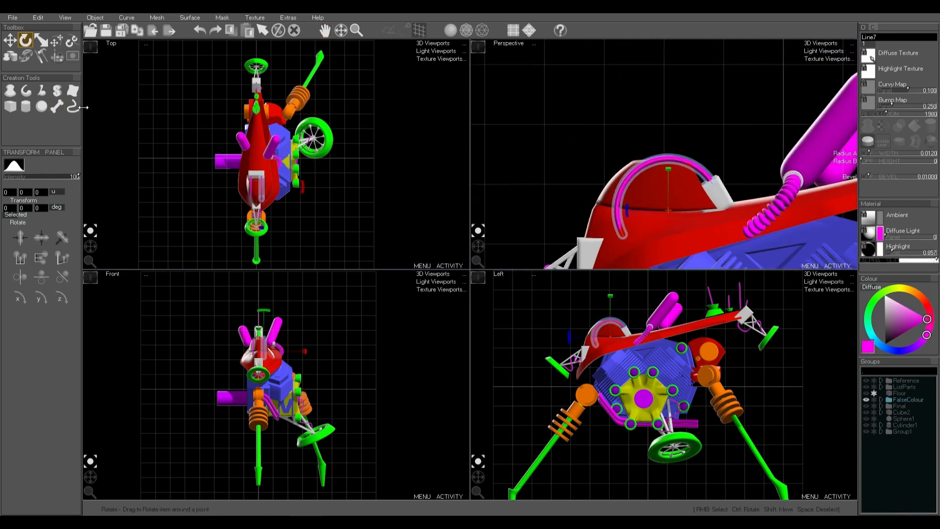
# Draw an arched line above the red cockpit in the Perspective view and smooth it into an even curve.
pyautogui.click(25, 90)
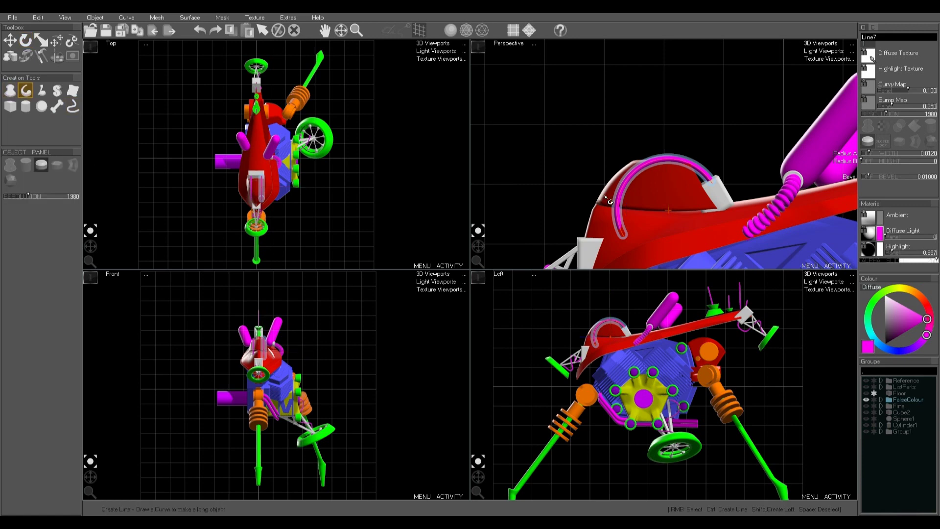
pyautogui.moveTo(572, 182)
pyautogui.mouseDown()
pyautogui.moveTo(604, 88)
pyautogui.moveTo(682, 141)
pyautogui.mouseUp()
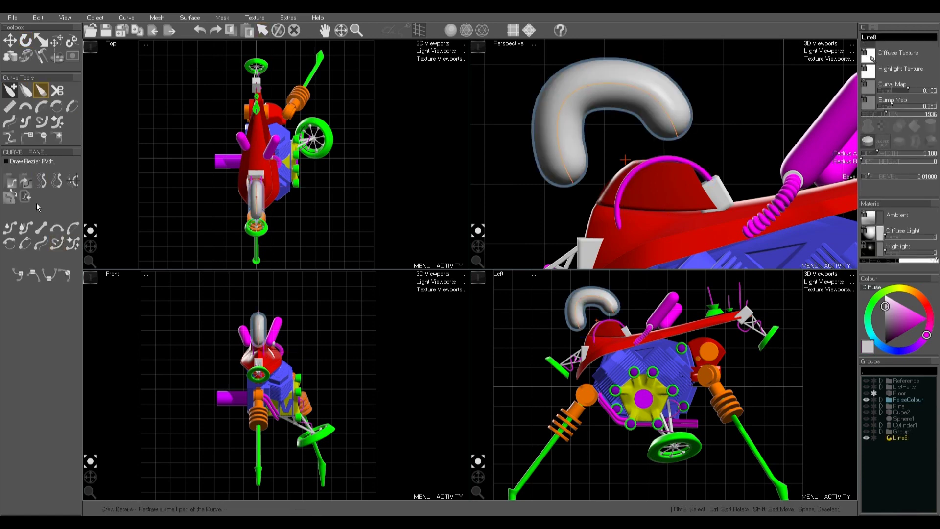
pyautogui.click(57, 229)
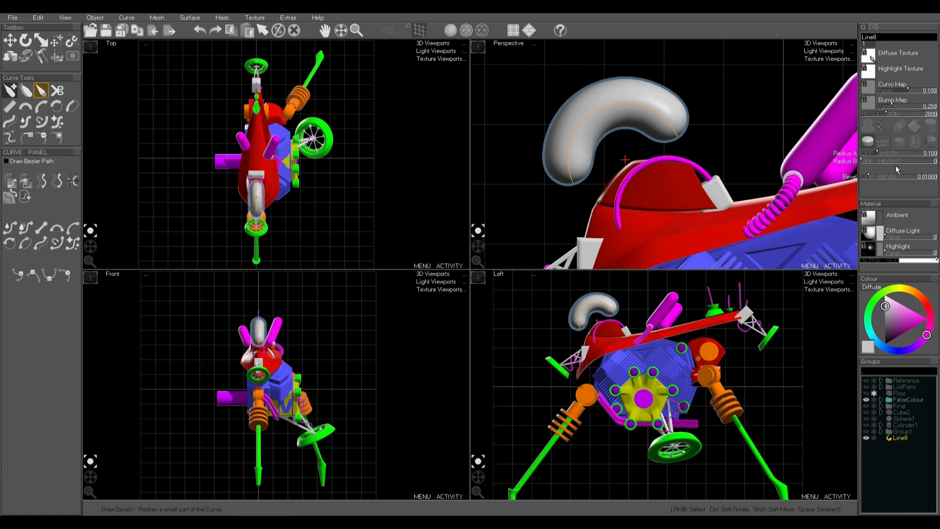
# Give the arched line flat ends and reduce its radius to make a slim tube.
pyautogui.click(869, 141)
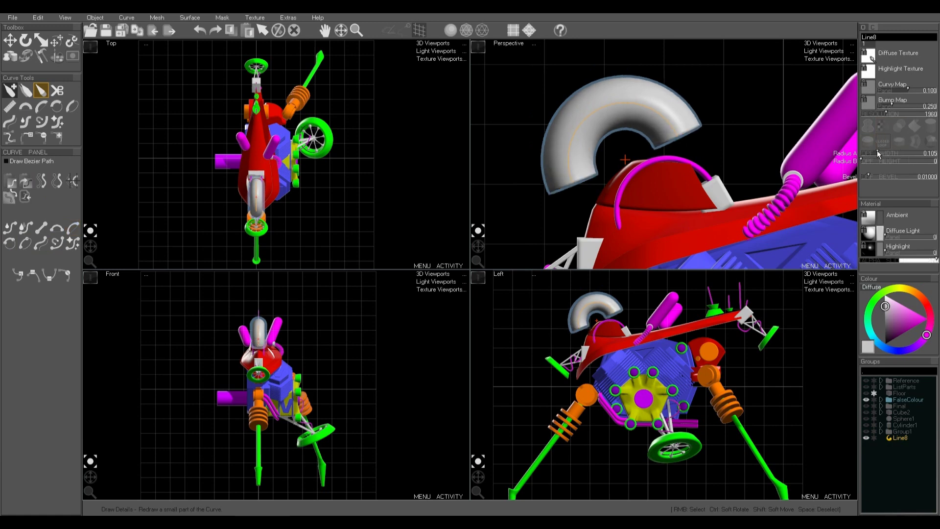
pyautogui.moveTo(879, 154); pyautogui.dragTo(869, 154)
pyautogui.press('space')
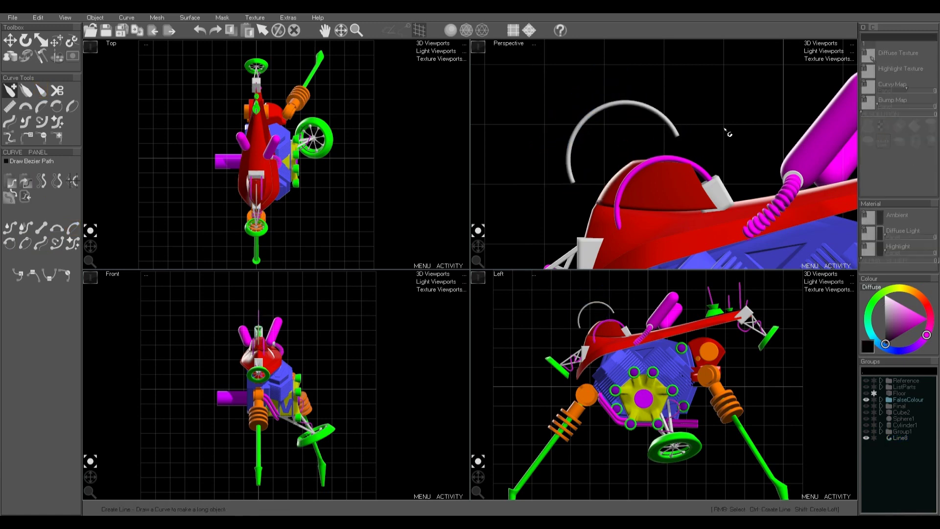
# Maximize the Perspective view and draw a straight diagonal line alongside the magenta tank.
pyautogui.moveTo(665, 141); pyautogui.dragTo(622, 155, button='middle')
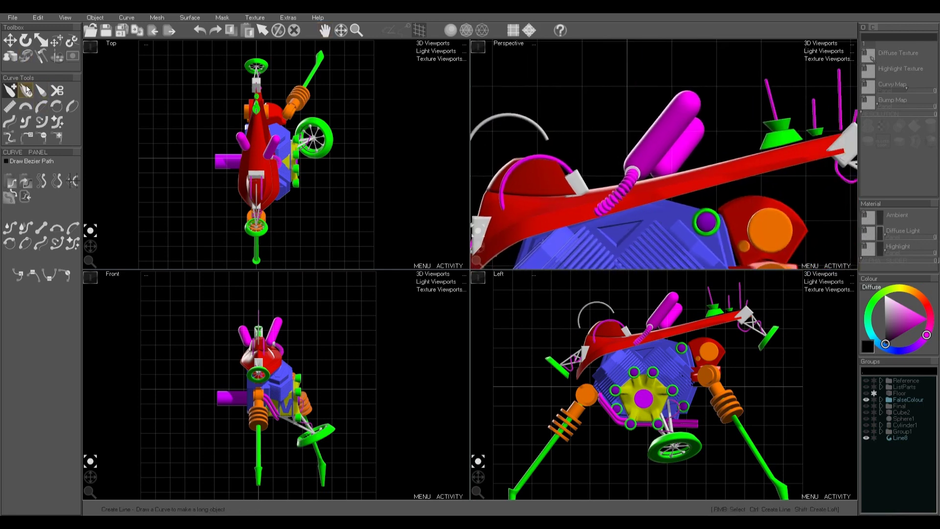
pyautogui.click(478, 45)
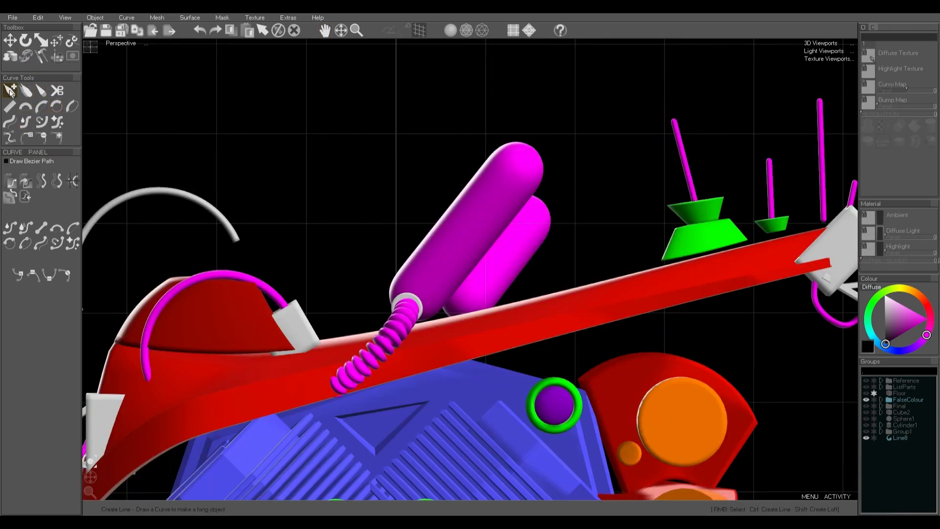
pyautogui.click(11, 58)
pyautogui.moveTo(361, 258); pyautogui.dragTo(473, 130)
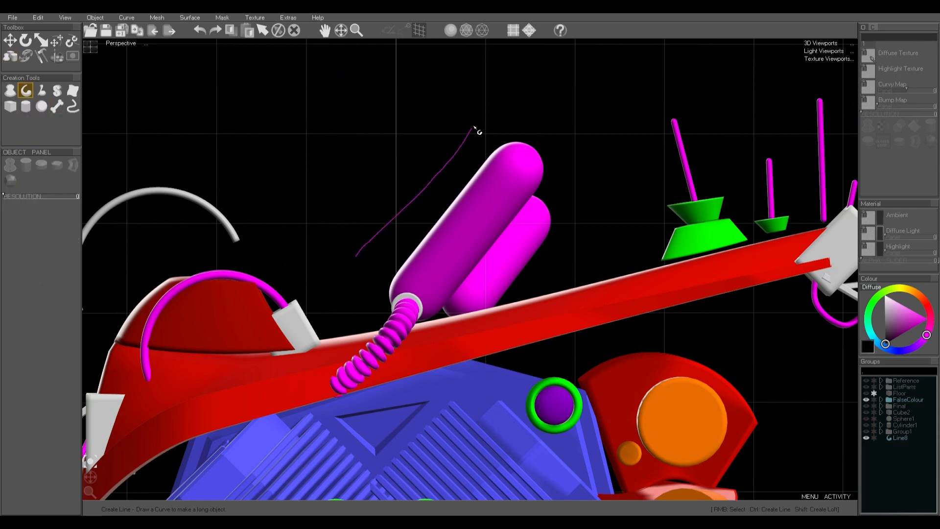
pyautogui.moveTo(357, 255); pyautogui.dragTo(477, 129)
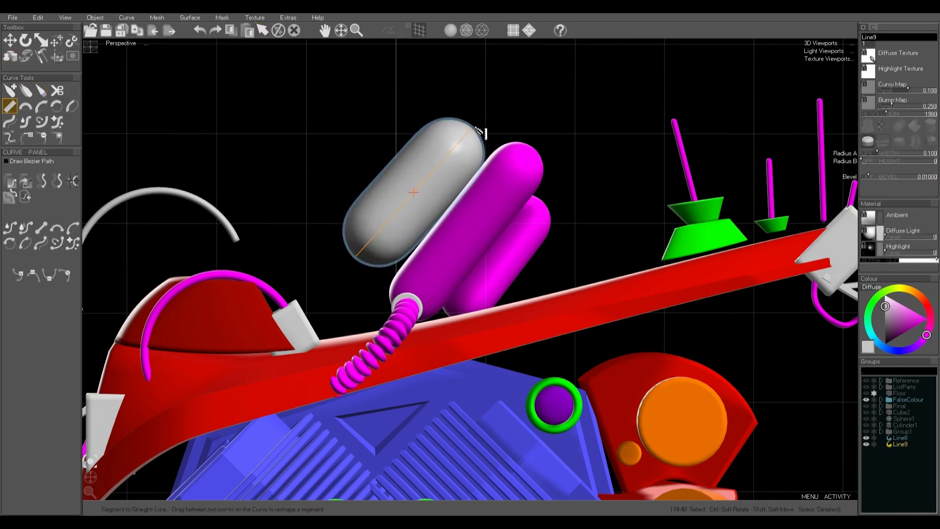
# Set the diagonal line's radius to 0.0727 and pull its lower end down to lengthen the capsule.
pyautogui.moveTo(880, 154); pyautogui.dragTo(874, 152)
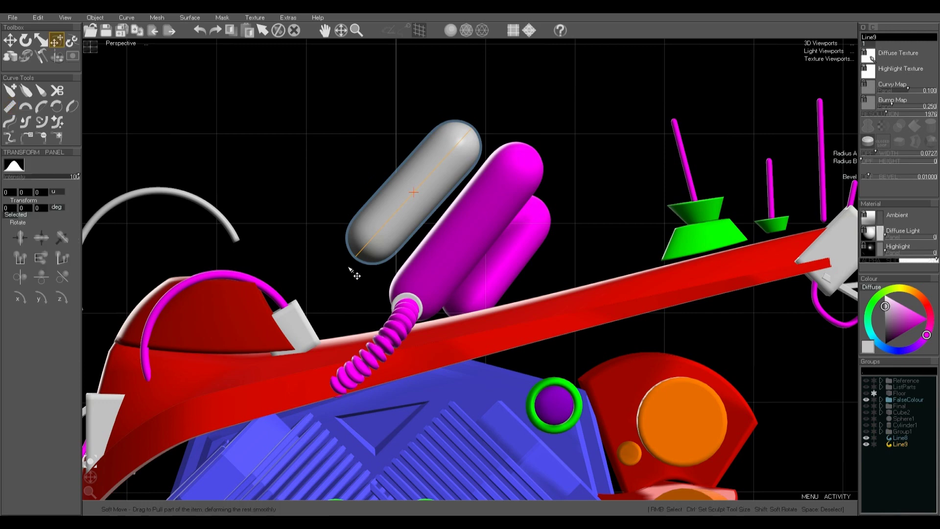
pyautogui.keyDown('shift'); pyautogui.moveTo(351, 266); pyautogui.dragTo(348, 285); pyautogui.keyUp('shift')
pyautogui.press('space')
# Draw a thin line with radius 0.00824 beside the antenna above the green cones and straighten it.
pyautogui.moveTo(611, 245); pyautogui.dragTo(518, 265, button='middle')
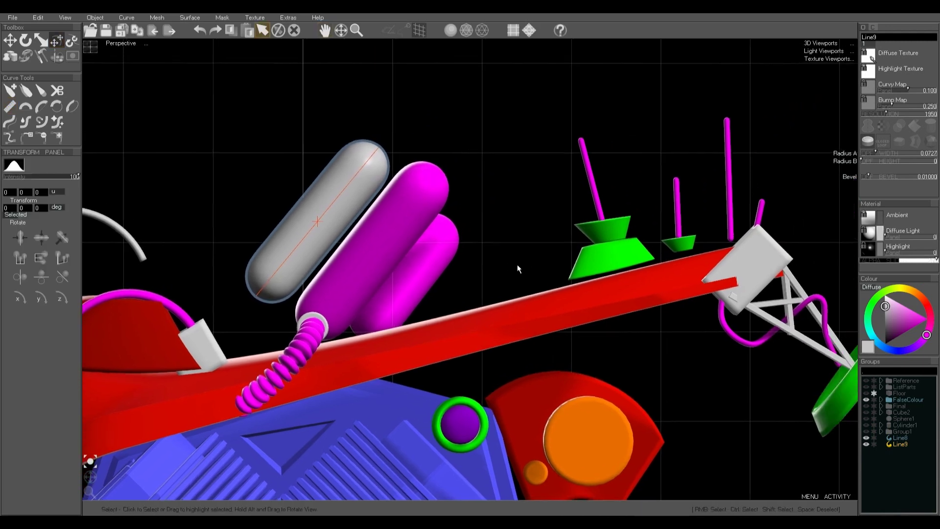
pyautogui.click(10, 56)
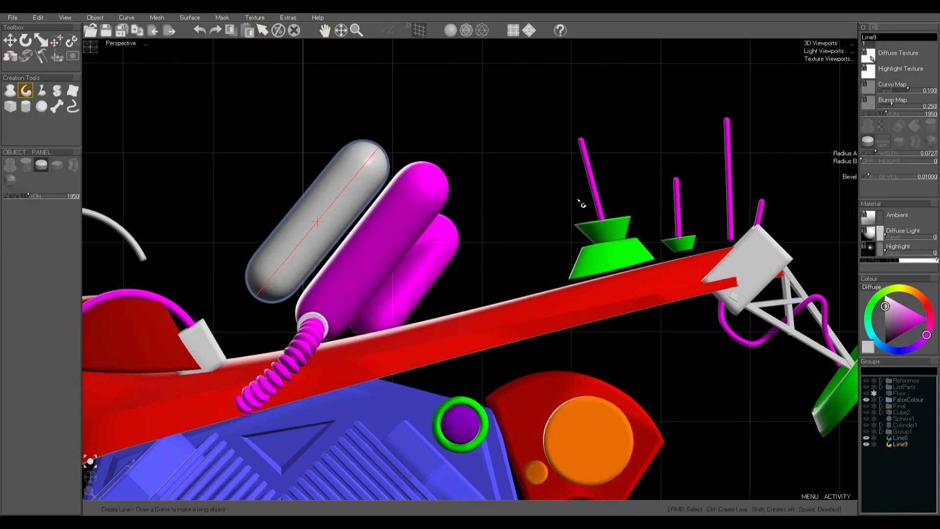
pyautogui.moveTo(624, 209); pyautogui.dragTo(608, 105)
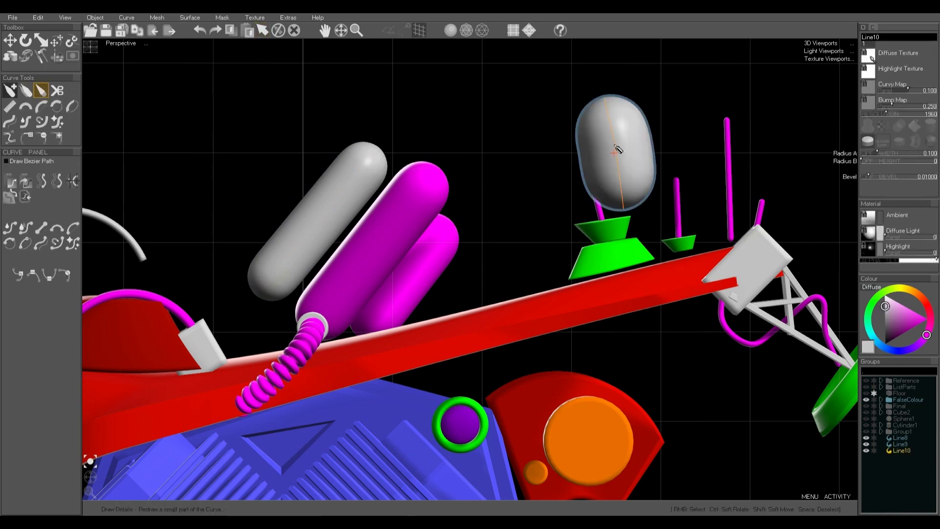
pyautogui.moveTo(879, 154); pyautogui.dragTo(869, 154)
pyautogui.click(11, 106)
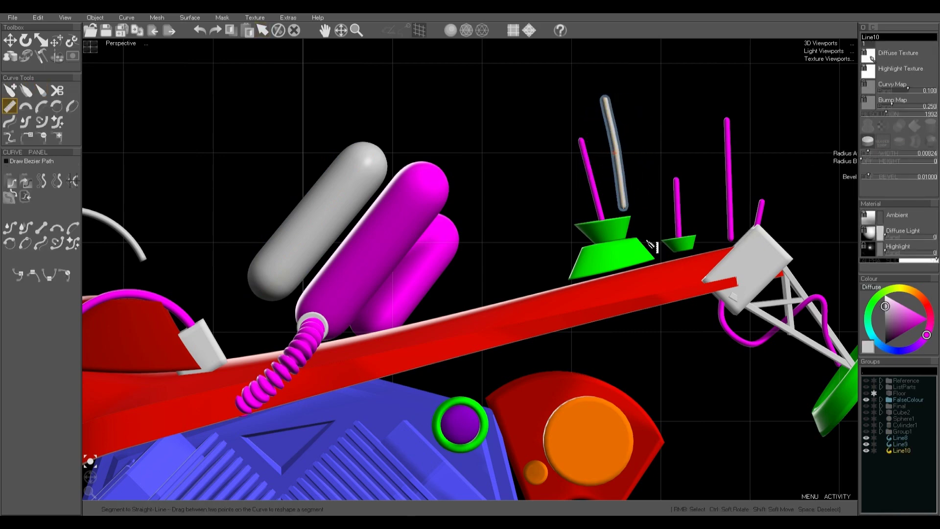
# Draw an S-shaped line along the magenta cable between the white box and the rear wheel, with a radius of 0.00824.
pyautogui.scroll(-3, 676, 286)
pyautogui.moveTo(675, 286); pyautogui.dragTo(608, 244, button='middle')
pyautogui.keyDown('shift'); pyautogui.moveTo(608, 245); pyautogui.dragTo(451, 229); pyautogui.keyUp('shift')
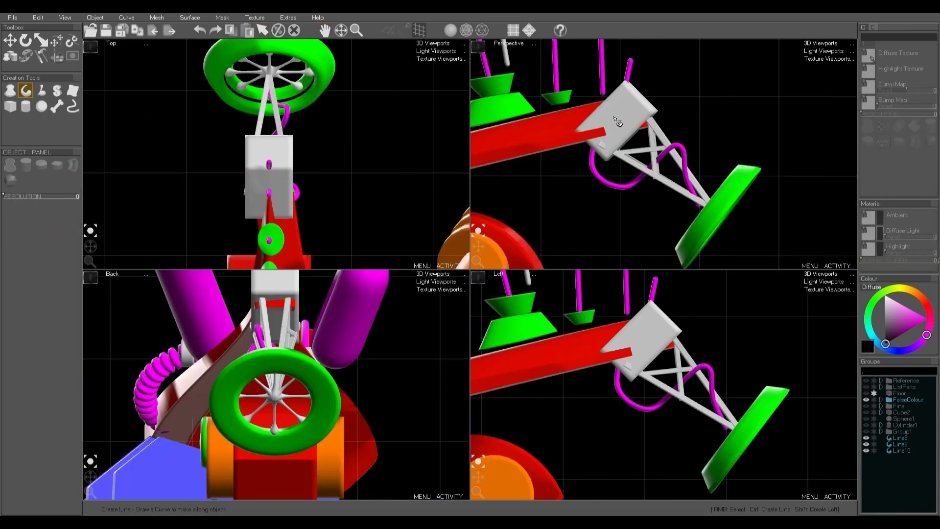
pyautogui.moveTo(639, 168)
pyautogui.mouseDown()
pyautogui.moveTo(702, 136)
pyautogui.moveTo(681, 212)
pyautogui.moveTo(715, 211)
pyautogui.mouseUp()
pyautogui.click(869, 156)
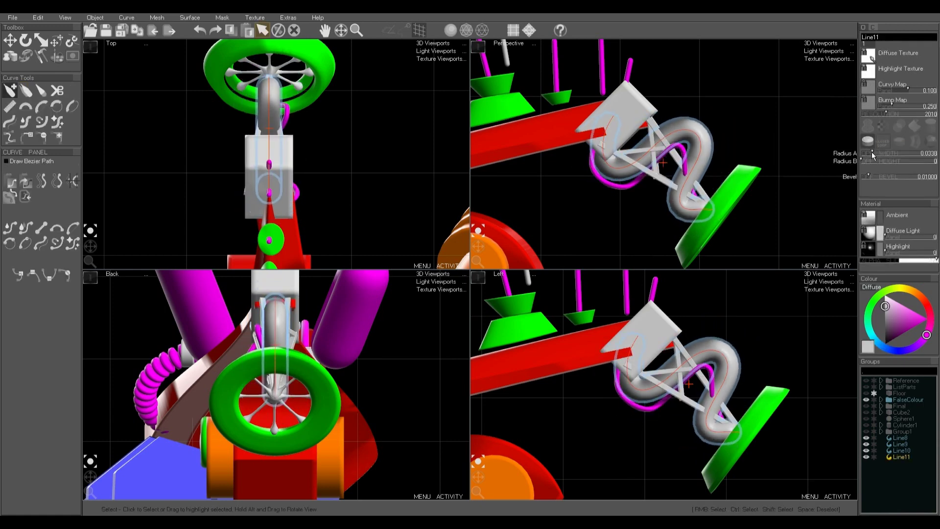
pyautogui.moveTo(870, 156); pyautogui.dragTo(862, 158)
pyautogui.press('d')
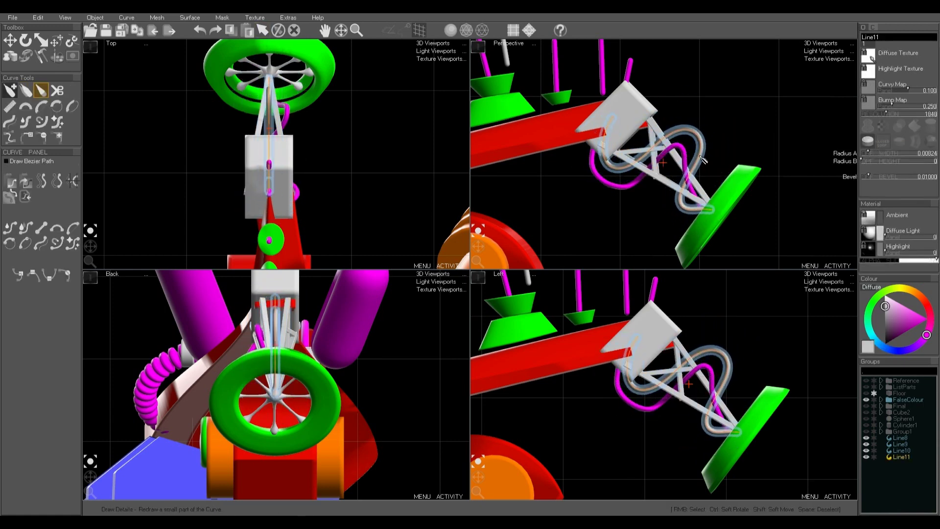
# Redraw the cable line in the Top view so it also winds sideways around the struts.
pyautogui.click(25, 91)
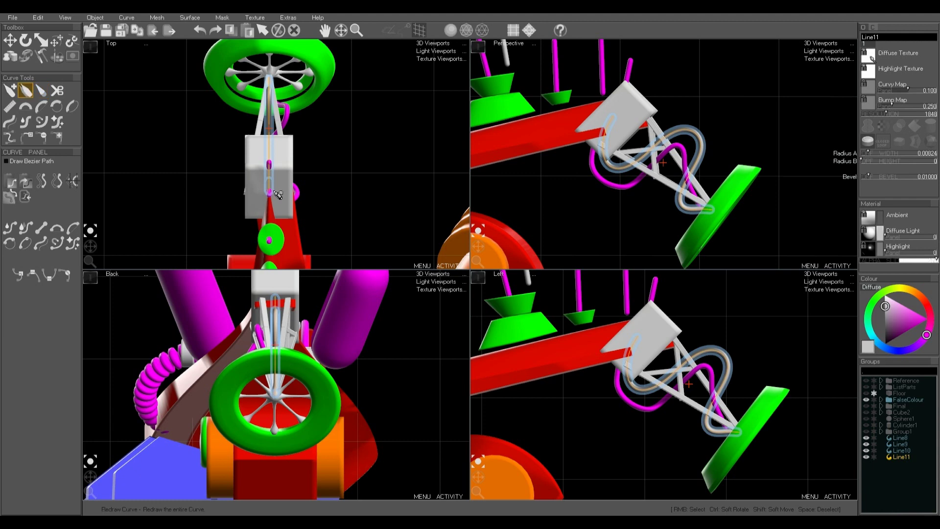
pyautogui.moveTo(274, 191); pyautogui.dragTo(278, 153)
pyautogui.moveTo(272, 80); pyautogui.dragTo(272, 80)
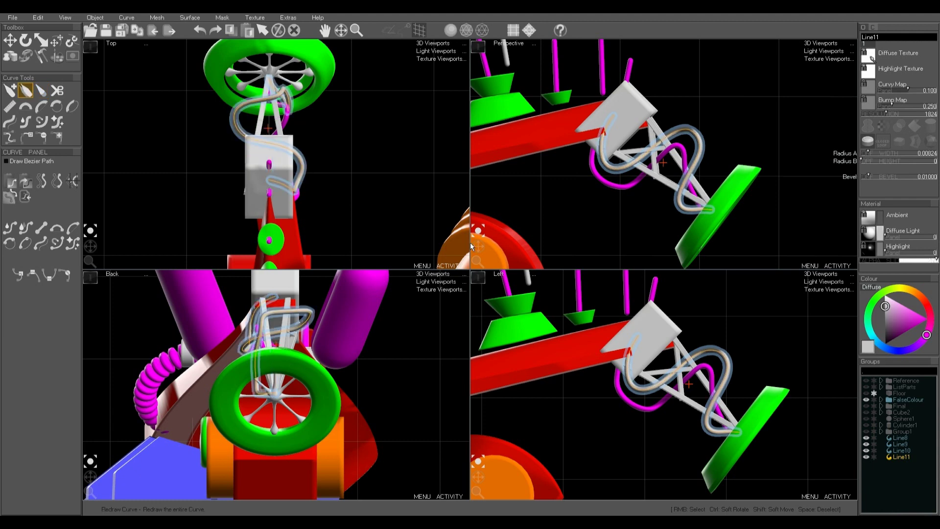
# Move the winding cable line clear of the struts into the empty space above the wheel and deselect it.
pyautogui.moveTo(471, 245)
pyautogui.mouseDown()
pyautogui.moveTo(428, 251)
pyautogui.moveTo(507, 254)
pyautogui.moveTo(476, 258)
pyautogui.moveTo(487, 254)
pyautogui.moveTo(478, 247)
pyautogui.moveTo(437, 275)
pyautogui.moveTo(517, 245)
pyautogui.moveTo(585, 247)
pyautogui.moveTo(478, 250)
pyautogui.mouseUp()
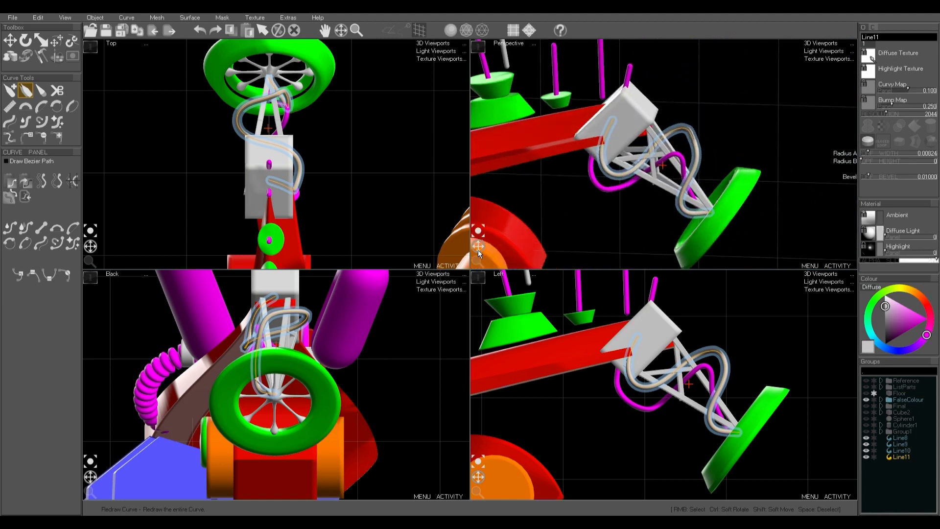
pyautogui.scroll(-3, 700, 122)
pyautogui.keyDown('shift'); pyautogui.moveTo(688, 141); pyautogui.dragTo(737, 93); pyautogui.keyUp('shift')
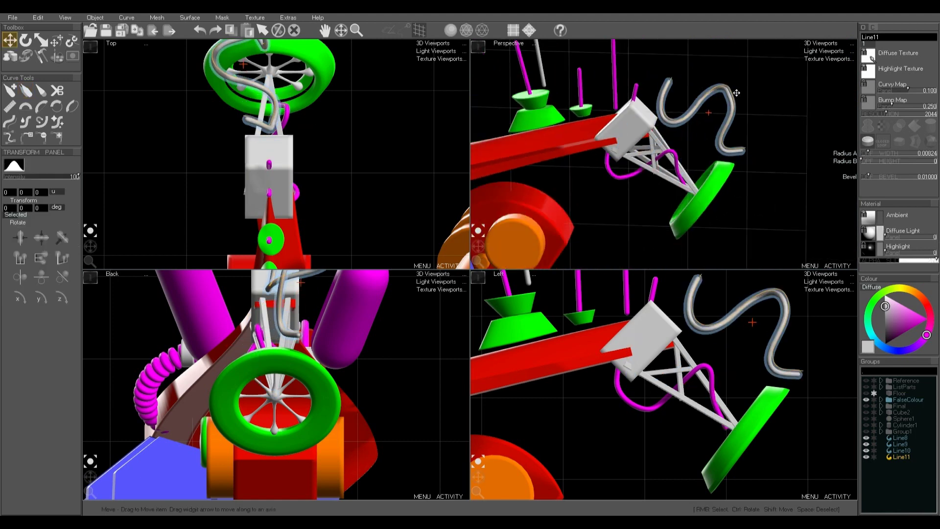
pyautogui.press('space')
# Bring a ribbed magenta pipe into the empty space above the grey capsule and maximize the Perspective view.
pyautogui.scroll(-5, 683, 150)
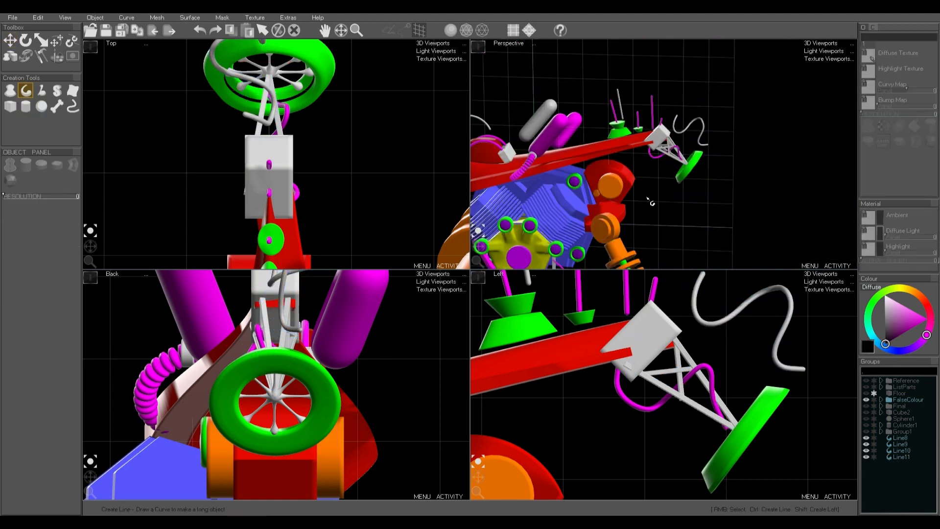
pyautogui.scroll(-3, 652, 149)
pyautogui.moveTo(652, 149); pyautogui.dragTo(612, 146, button='middle')
pyautogui.scroll(6, 612, 145)
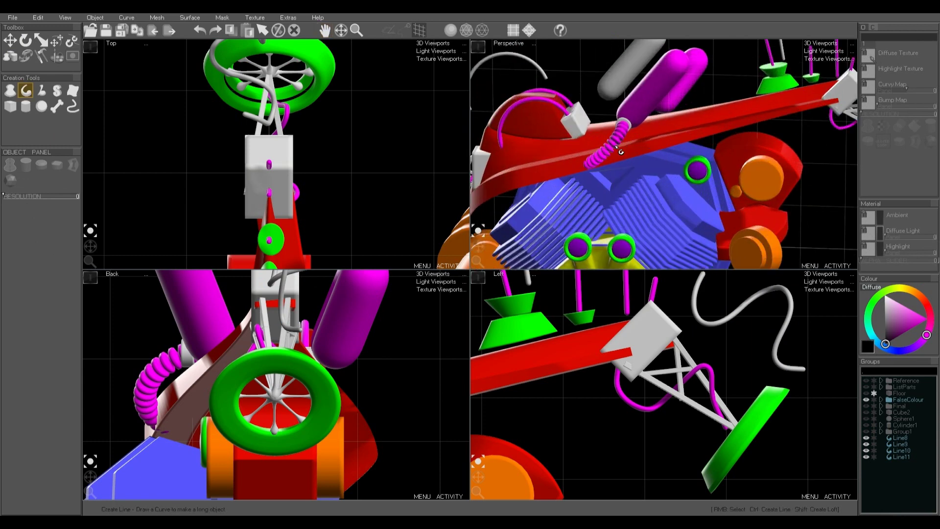
pyautogui.rightClick(612, 143)
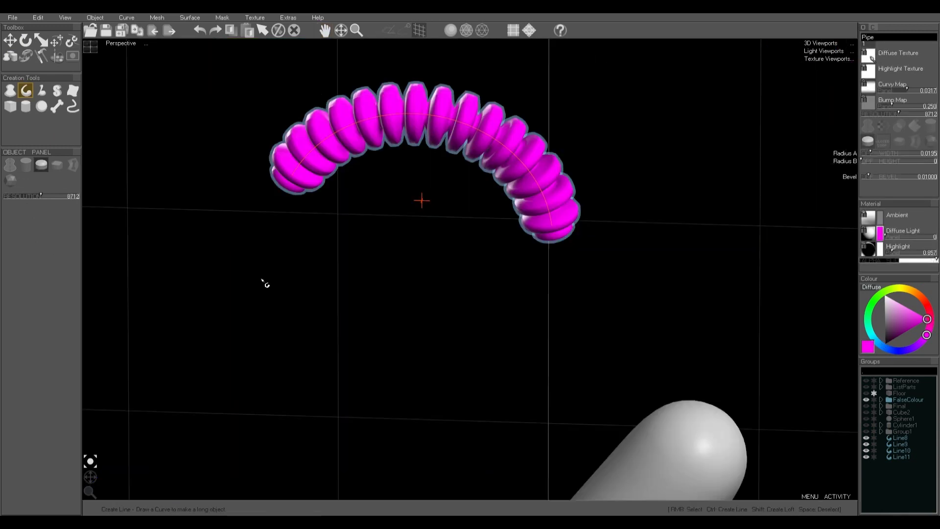
pyautogui.press('space')
# Draw a line beneath the ribbed magenta pipe, shaped as an even arc with a radius of 0.0195.
pyautogui.moveTo(327, 274)
pyautogui.mouseDown()
pyautogui.moveTo(457, 293)
pyautogui.moveTo(509, 394)
pyautogui.mouseUp()
pyautogui.click(871, 153)
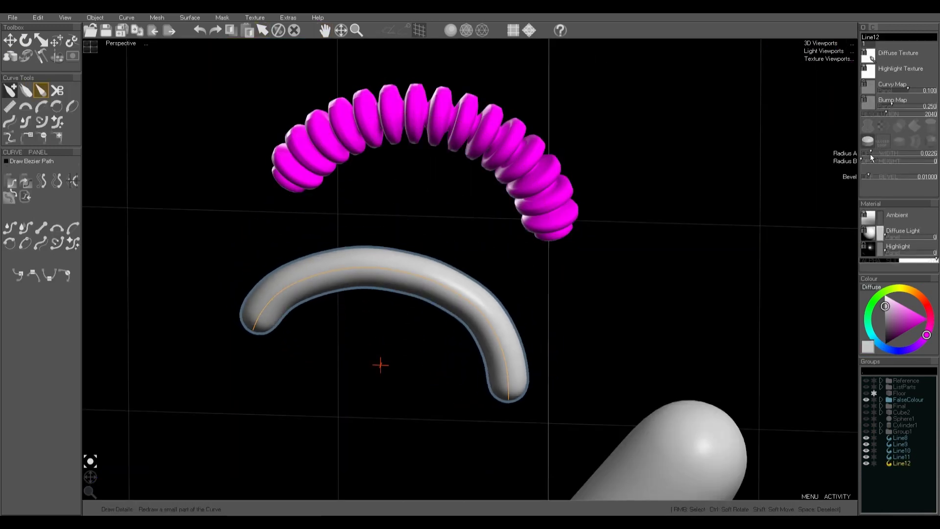
pyautogui.click(54, 230)
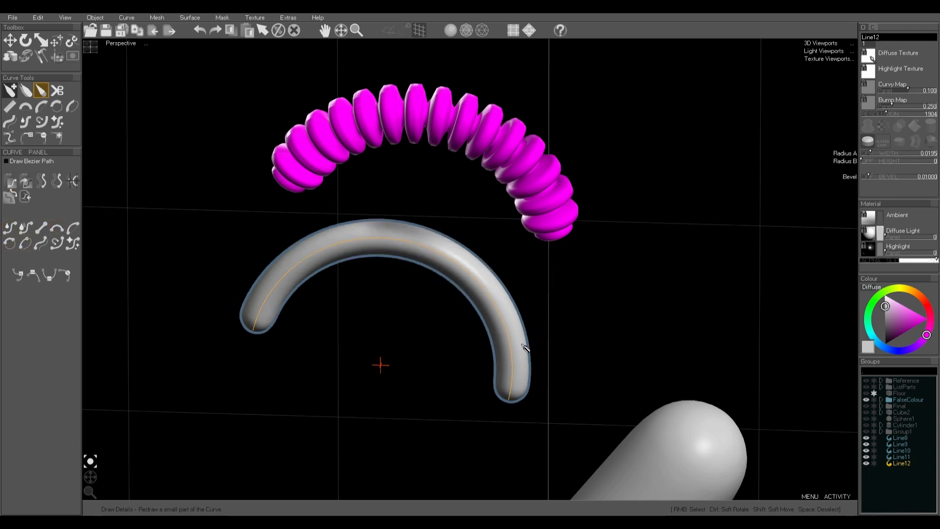
# Load a gradient as the arc line's Curvy Map and display the texture settings panel.
pyautogui.click(870, 87)
pyautogui.click(874, 150)
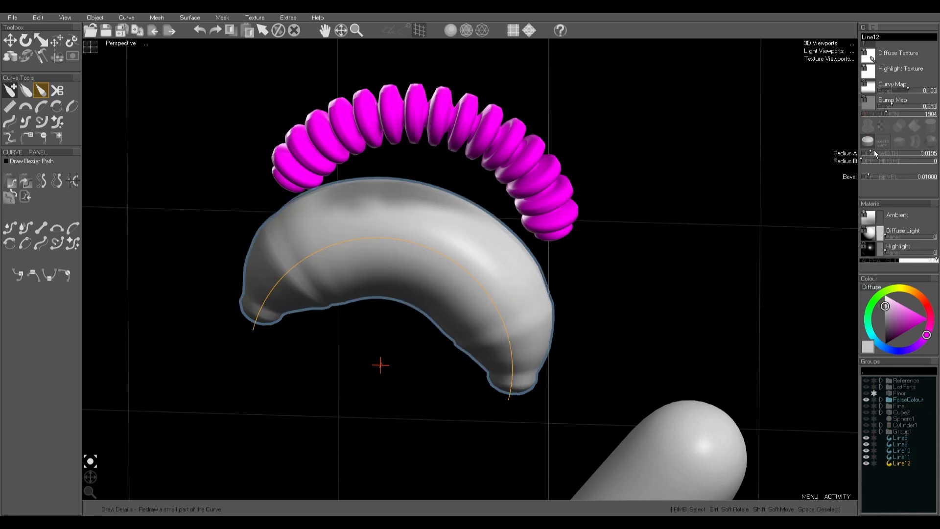
pyautogui.click(66, 18)
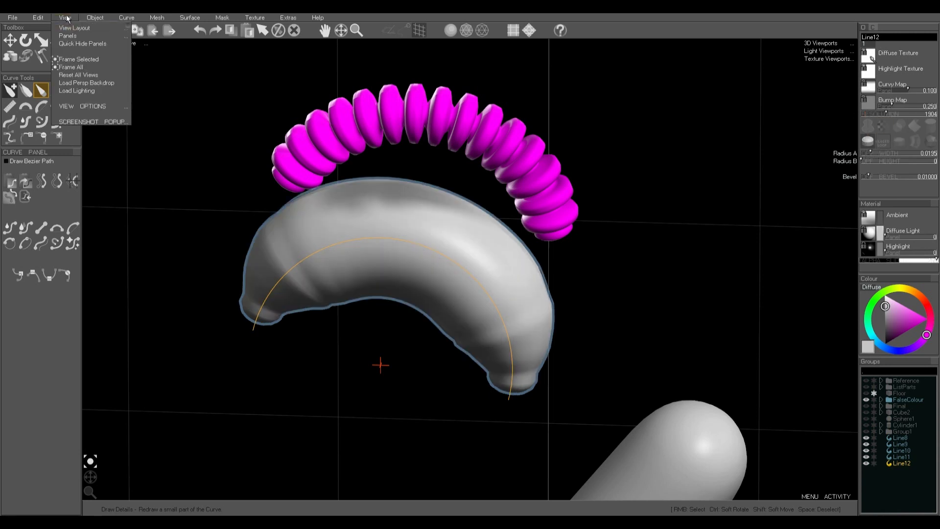
pyautogui.moveTo(67, 34)
pyautogui.click(178, 69)
# Tile the map along the line at a Curvy Map strength of 0.0317 and pull the ribbed tube's middle to reshape it.
pyautogui.moveTo(873, 69); pyautogui.dragTo(906, 57)
pyautogui.click(869, 30)
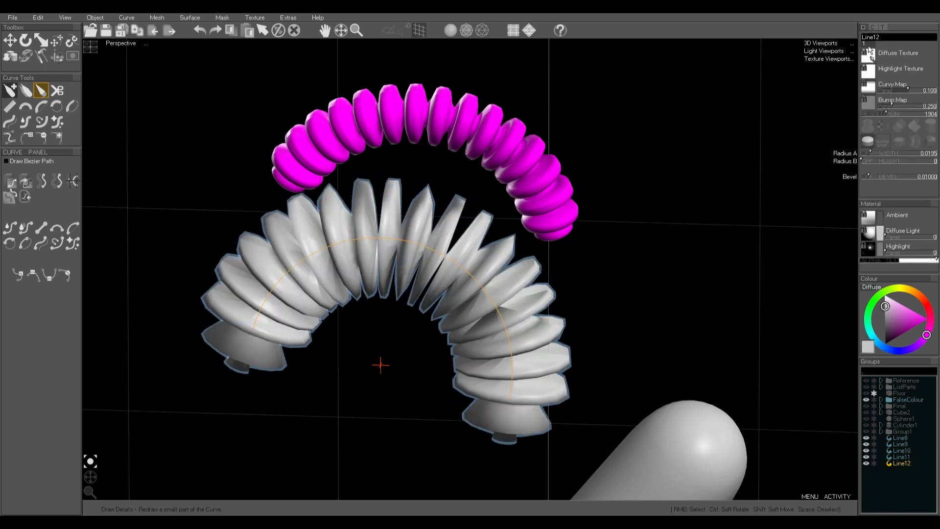
pyautogui.moveTo(894, 111); pyautogui.dragTo(908, 91)
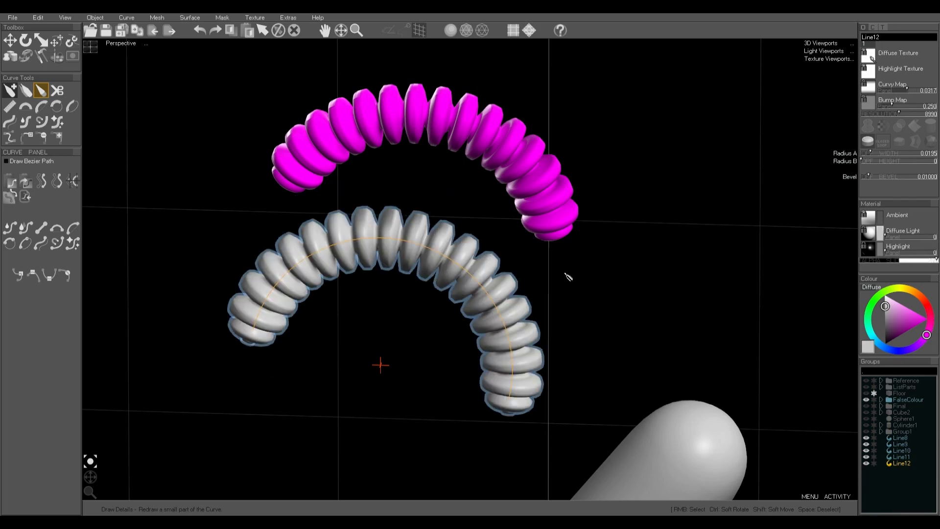
pyautogui.moveTo(416, 243)
pyautogui.keyDown('shift'); pyautogui.mouseDown()
pyautogui.moveTo(409, 315)
pyautogui.moveTo(327, 461)
pyautogui.moveTo(426, 251)
pyautogui.mouseUp(); pyautogui.keyUp('shift')
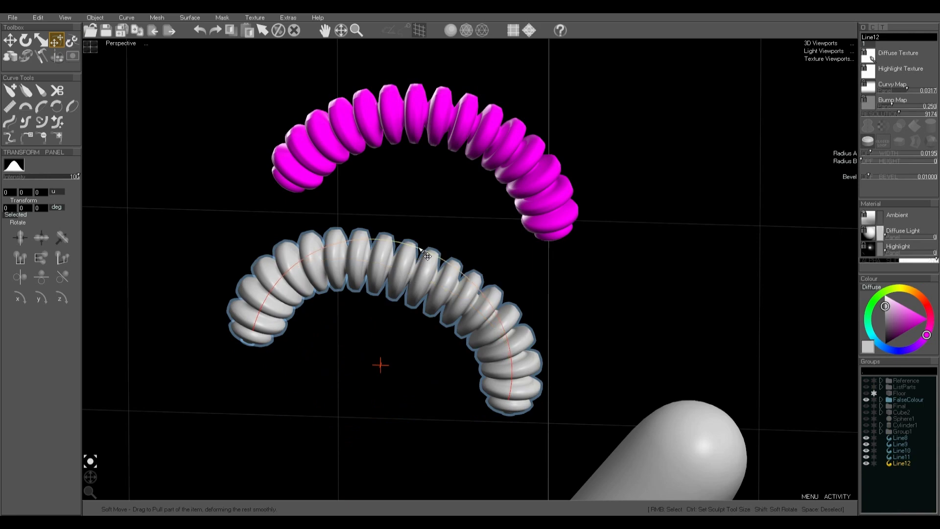
# Move one of the paired magenta exhaust pipes down into the empty space between the vehicle's legs.
pyautogui.scroll(-7, 420, 251)
pyautogui.keyDown('shift'); pyautogui.moveTo(498, 342); pyautogui.dragTo(443, 225, button='middle'); pyautogui.keyUp('shift')
pyautogui.moveTo(505, 321)
pyautogui.keyDown('shift'); pyautogui.mouseDown(button='middle')
pyautogui.moveTo(578, 170)
pyautogui.moveTo(591, 162)
pyautogui.mouseUp(button='middle'); pyautogui.keyUp('shift')
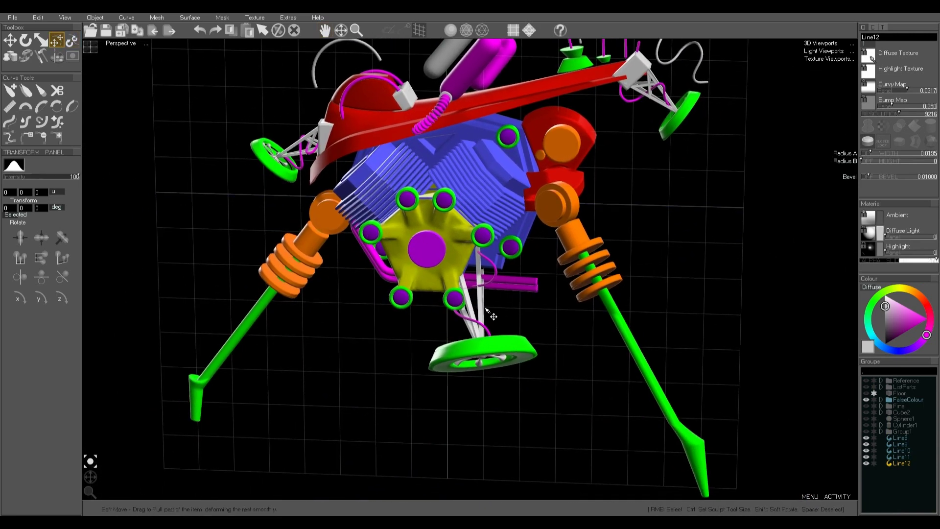
pyautogui.keyDown('shift'); pyautogui.moveTo(367, 327); pyautogui.dragTo(386, 314, button='middle'); pyautogui.keyUp('shift')
pyautogui.moveTo(87, 480); pyautogui.dragTo(113, 475)
pyautogui.rightClick(400, 272)
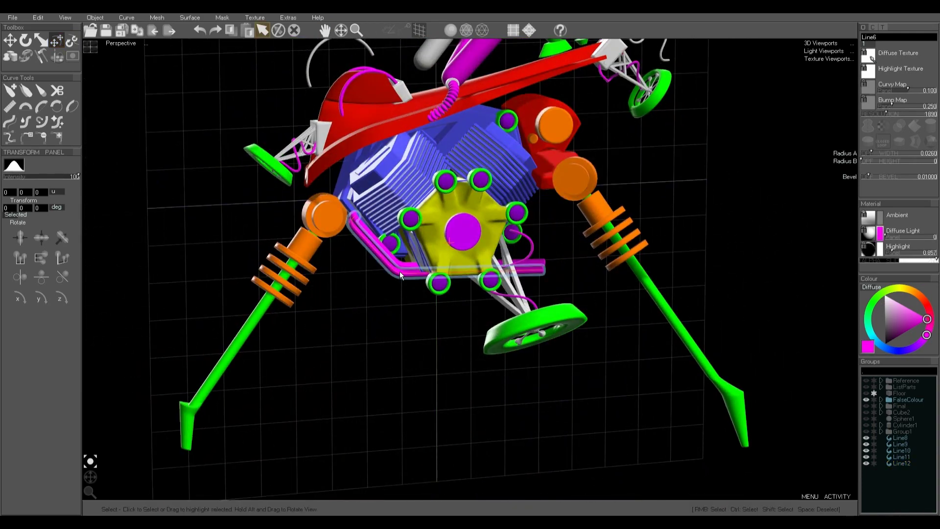
pyautogui.click(10, 40)
pyautogui.moveTo(396, 281); pyautogui.dragTo(398, 414)
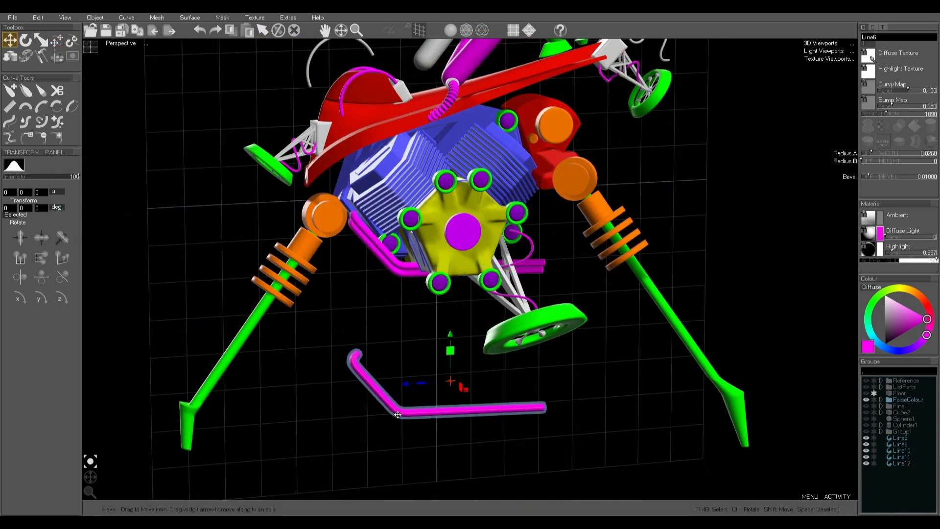
# Return to the four-view layout and frame the lowered magenta pipe in the Front and Left views.
pyautogui.click(881, 399)
pyautogui.click(881, 399)
pyautogui.moveTo(467, 404); pyautogui.dragTo(491, 335, button='middle')
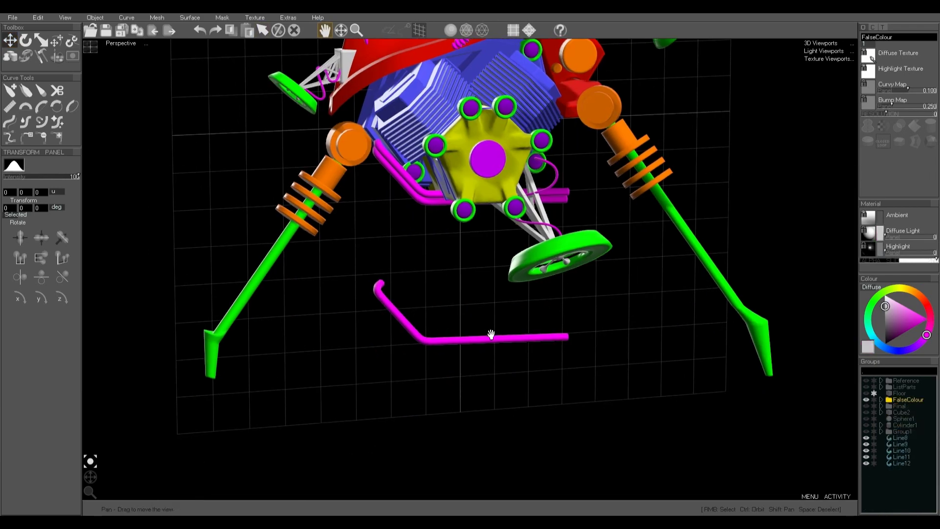
pyautogui.scroll(3, 452, 333)
pyautogui.moveTo(441, 352); pyautogui.dragTo(444, 326, button='middle')
pyautogui.moveTo(90, 477)
pyautogui.mouseDown()
pyautogui.moveTo(163, 471)
pyautogui.moveTo(93, 468)
pyautogui.mouseUp()
pyautogui.click(91, 48)
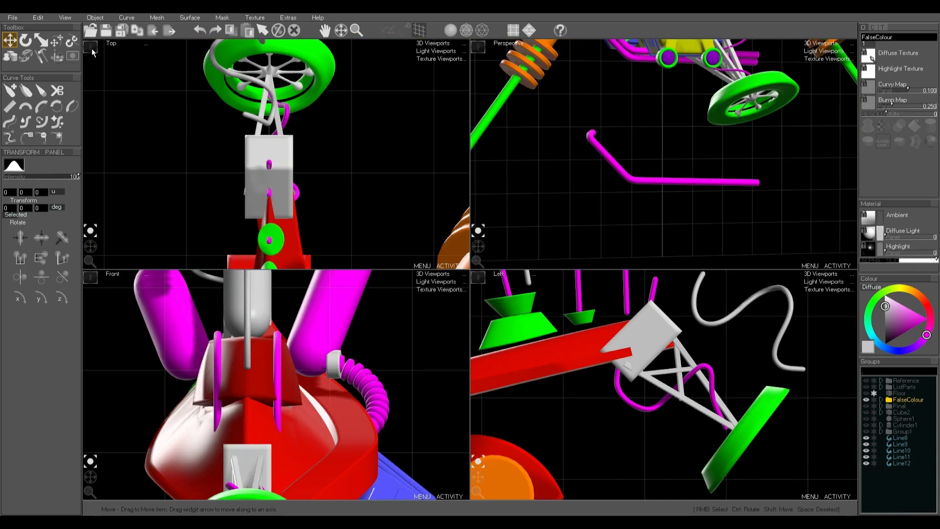
pyautogui.scroll(-5, 299, 406)
pyautogui.moveTo(298, 406); pyautogui.dragTo(306, 269, button='middle')
pyautogui.scroll(-3, 600, 440)
pyautogui.moveTo(600, 441); pyautogui.dragTo(832, 303, button='middle')
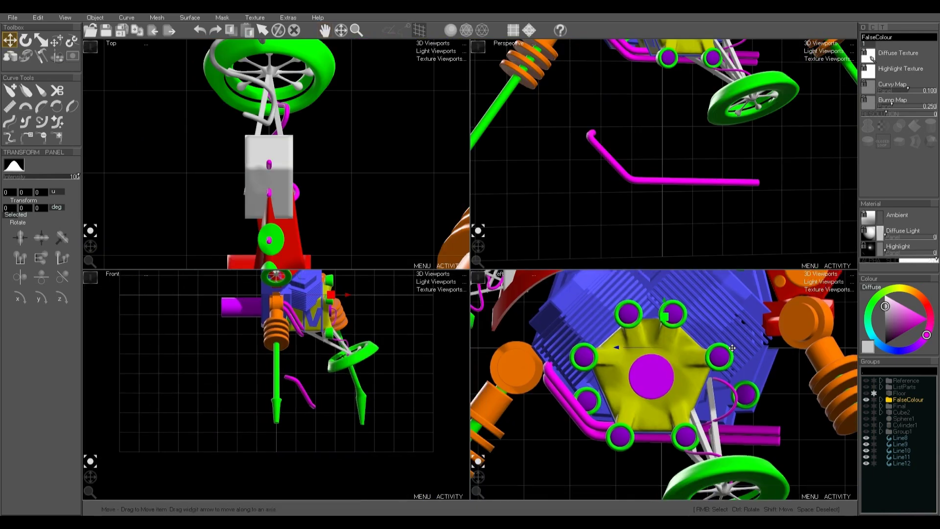
pyautogui.scroll(-3, 670, 340)
pyautogui.moveTo(649, 441); pyautogui.dragTo(667, 393, button='middle')
pyautogui.scroll(1, 670, 340)
pyautogui.scroll(-3, 279, 193)
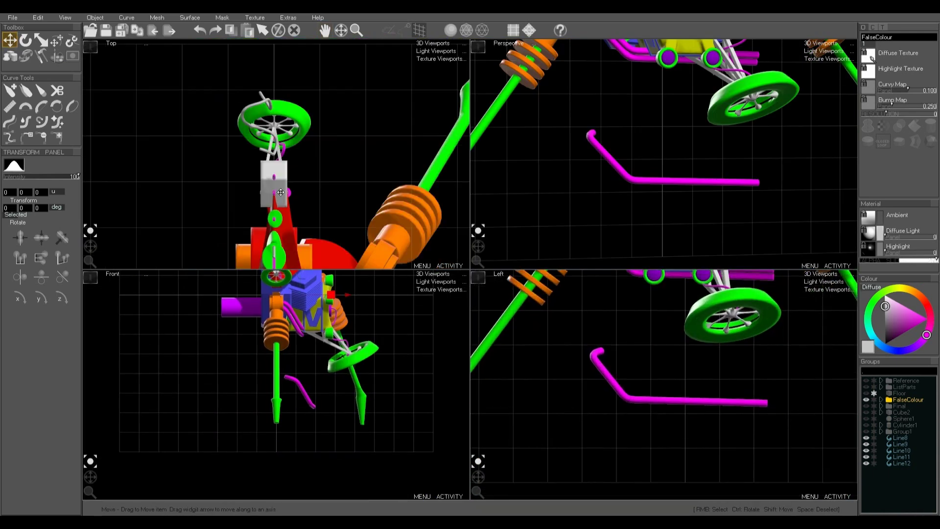
pyautogui.moveTo(279, 194); pyautogui.dragTo(274, 136, button='middle')
pyautogui.scroll(-2, 275, 136)
# Change the Top view to Bottom, recolour the lowered pipe yellow and deselect it.
pyautogui.click(432, 44)
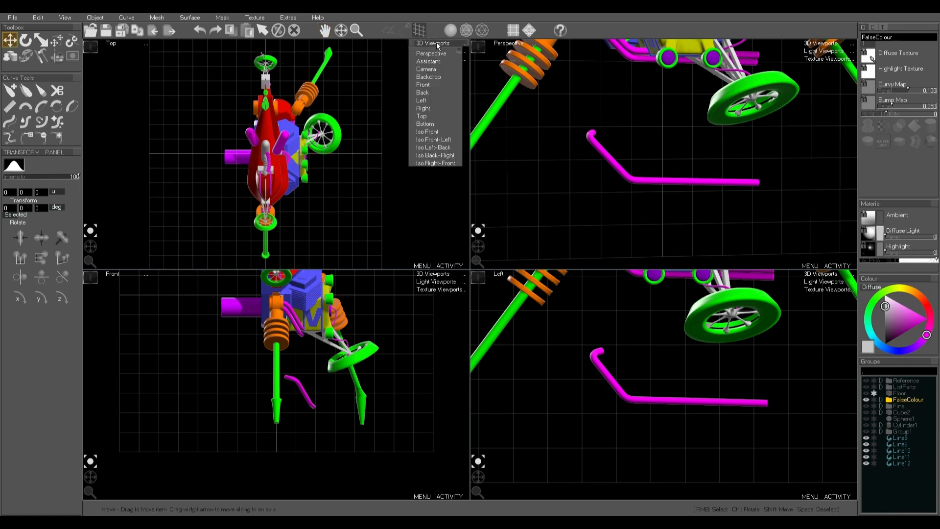
pyautogui.click(425, 124)
pyautogui.scroll(4, 301, 138)
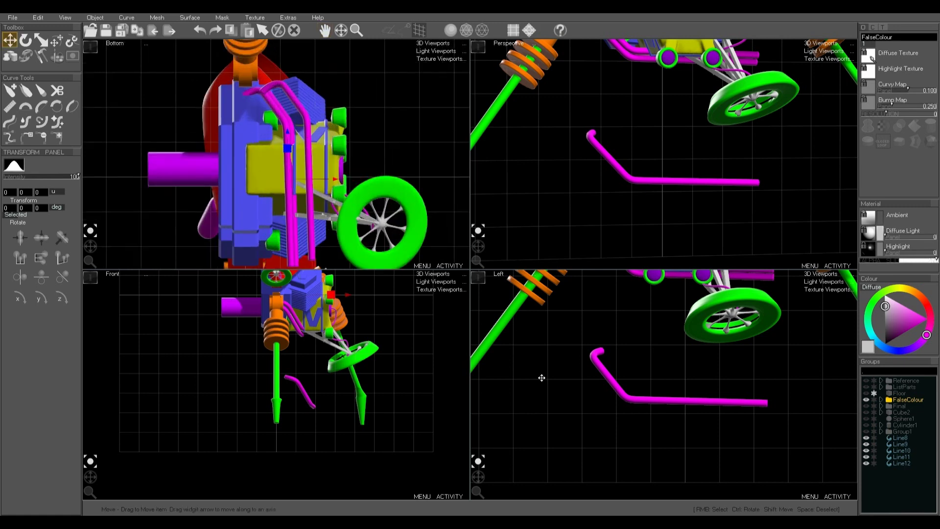
pyautogui.rightClick(608, 378)
pyautogui.click(902, 288)
pyautogui.press('space')
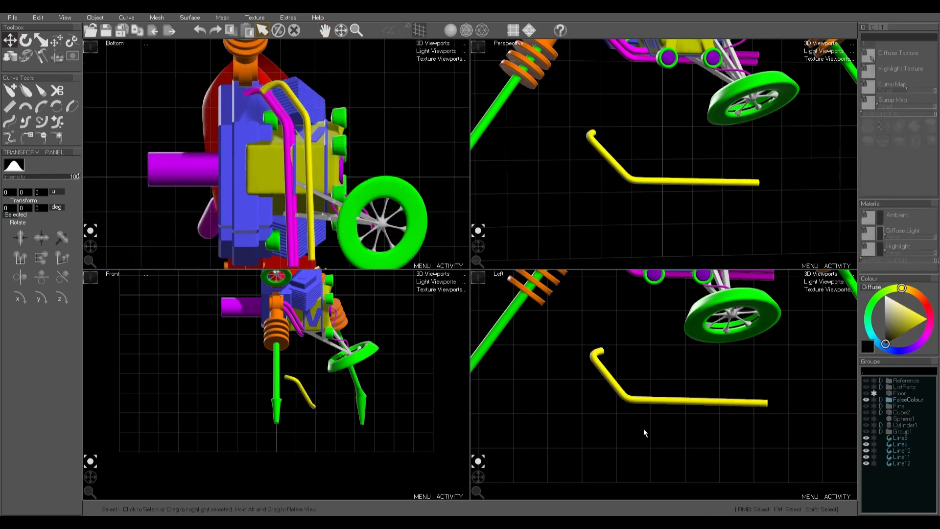
# Draw a bent line under the yellow pipe in the Left view and pull it sideways in the Bottom view to follow the pipe.
pyautogui.click(21, 93)
pyautogui.scroll(-3, 123, 132)
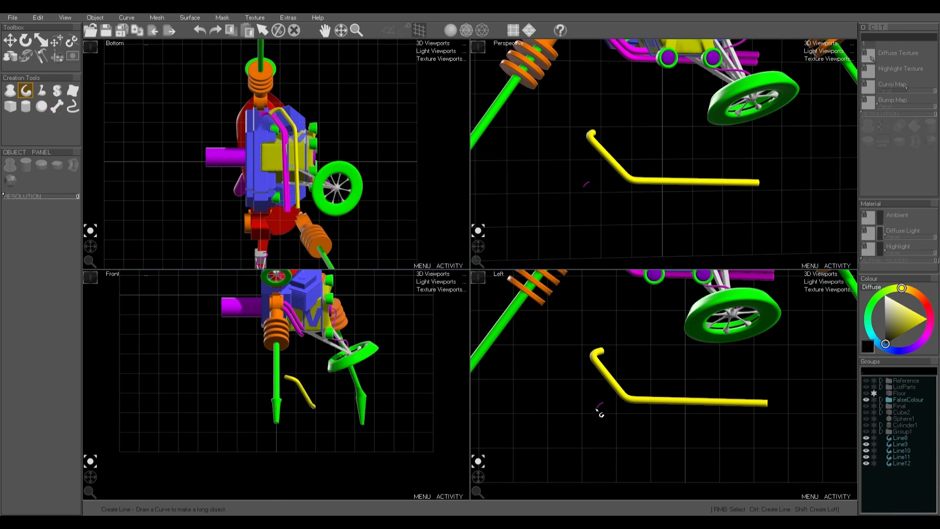
pyautogui.moveTo(656, 451); pyautogui.dragTo(770, 452)
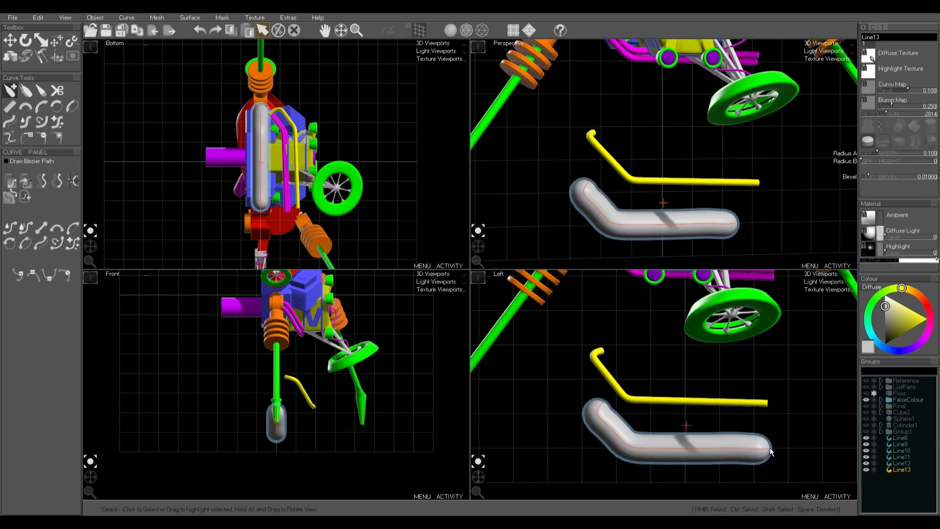
pyautogui.click(57, 40)
pyautogui.moveTo(262, 199); pyautogui.dragTo(290, 122)
# Hide the FalseColour group and change the Bottom view back to Top around the new bent line.
pyautogui.click(866, 400)
pyautogui.moveTo(646, 424); pyautogui.dragTo(646, 381, button='middle')
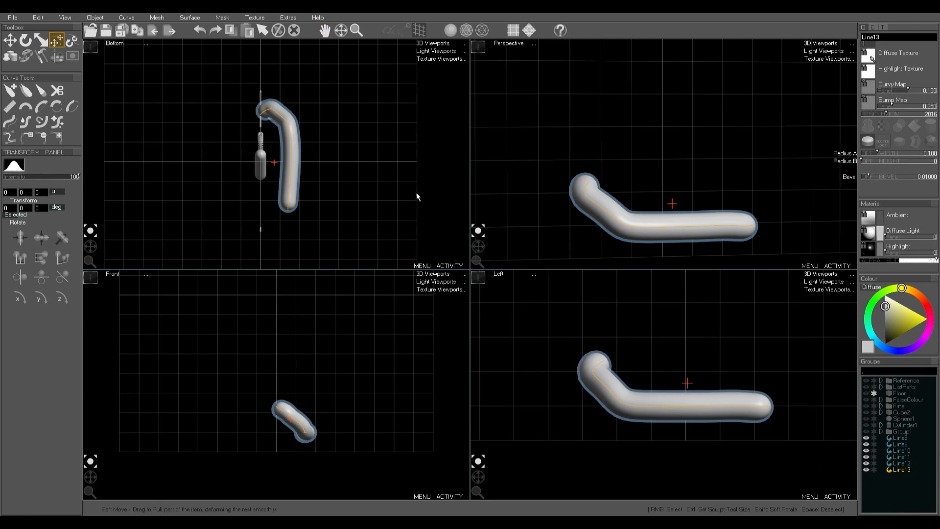
pyautogui.click(431, 45)
pyautogui.click(430, 116)
pyautogui.scroll(3, 289, 178)
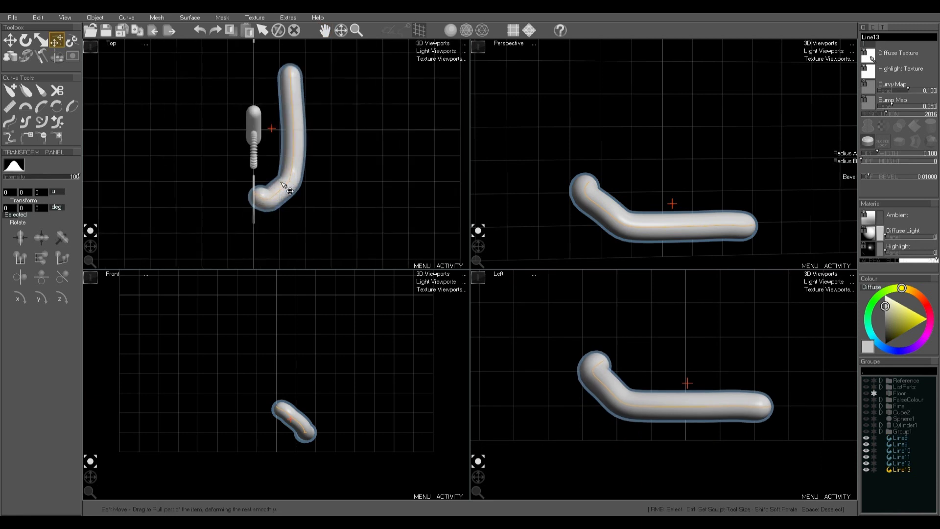
# Reduce the bent line's width to 0.0595, turn off its rounded bevel and straighten its segments in the Top view.
pyautogui.moveTo(289, 174); pyautogui.dragTo(295, 189, button='middle')
pyautogui.moveTo(881, 153); pyautogui.dragTo(875, 156)
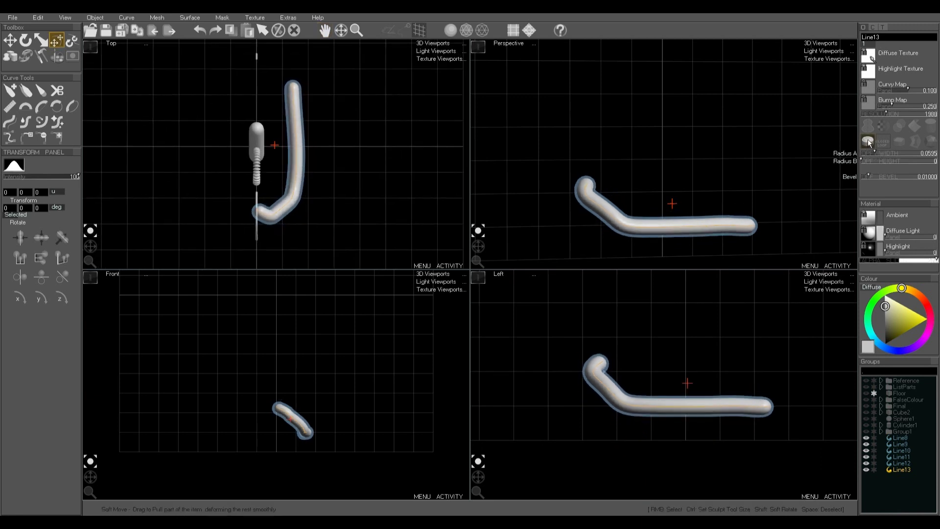
pyautogui.click(869, 142)
pyautogui.click(11, 106)
pyautogui.moveTo(256, 208); pyautogui.dragTo(294, 76)
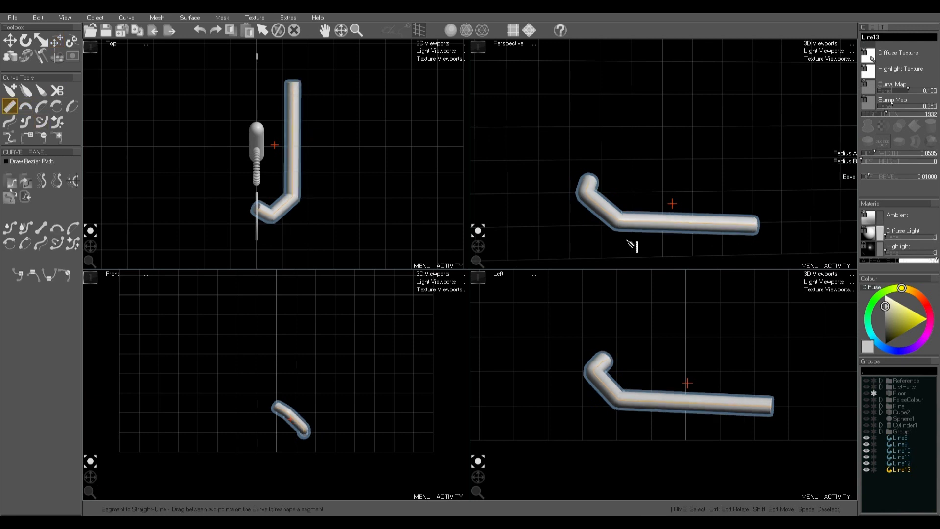
# Set the Soft Move intensity to 0 and nudge the pipe's two bends to level the long section and sharpen the upper bend.
pyautogui.click(57, 41)
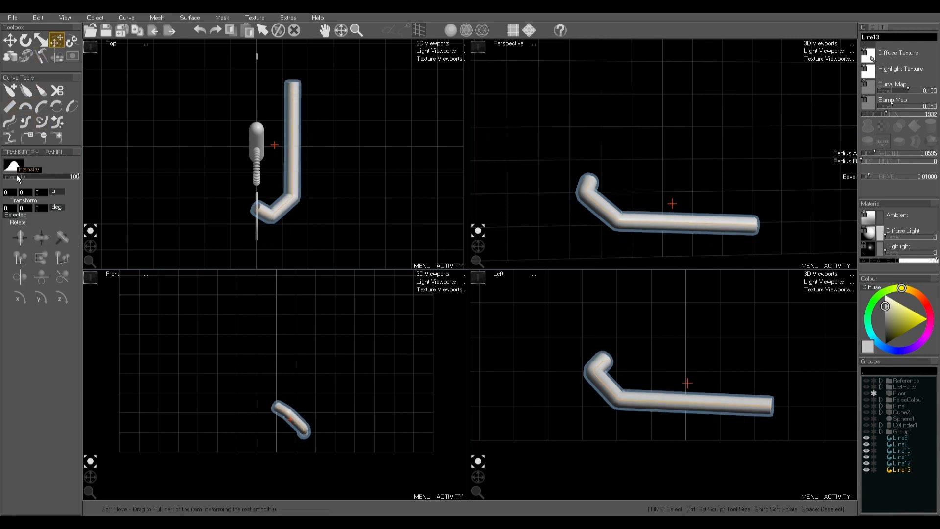
pyautogui.moveTo(616, 232); pyautogui.dragTo(620, 231)
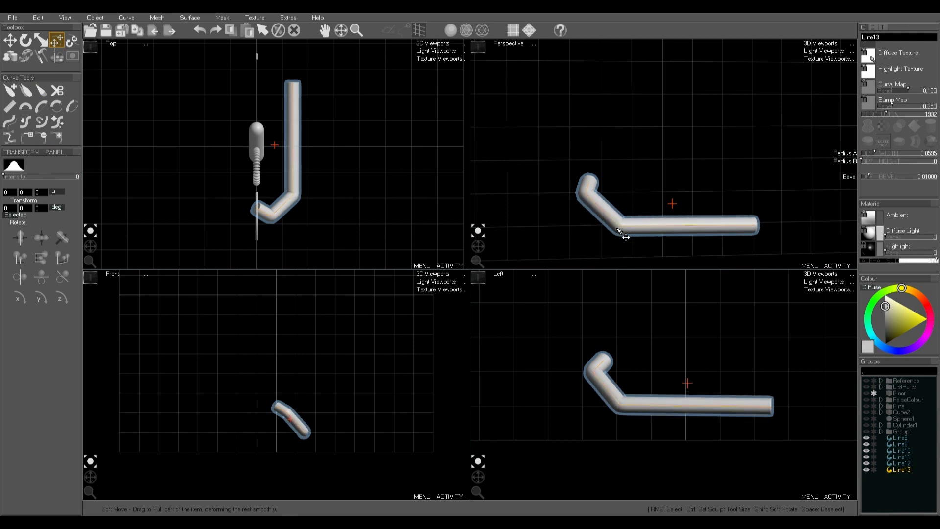
pyautogui.moveTo(593, 372); pyautogui.dragTo(588, 373)
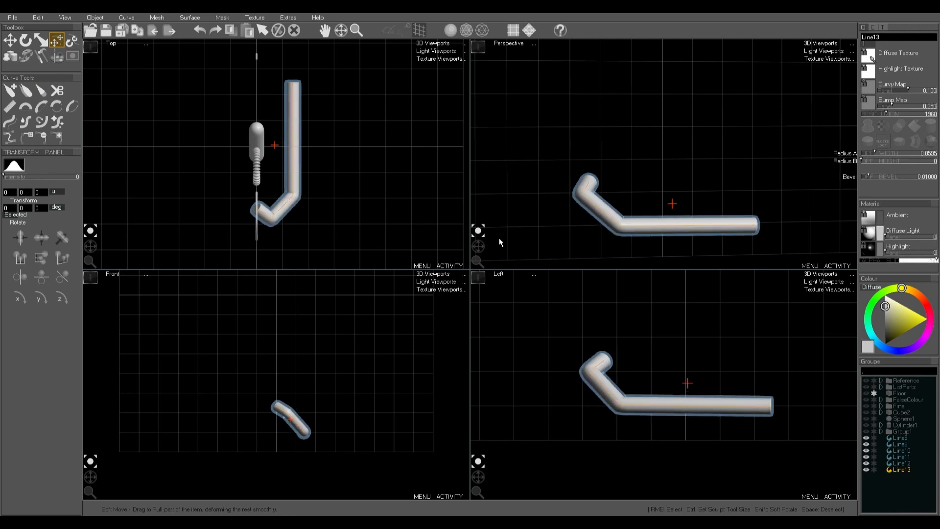
# Slim the bent pipe to a width of 0.0481 and set its bevel to 0.0120.
pyautogui.moveTo(499, 242); pyautogui.dragTo(506, 265)
pyautogui.scroll(5, 630, 178)
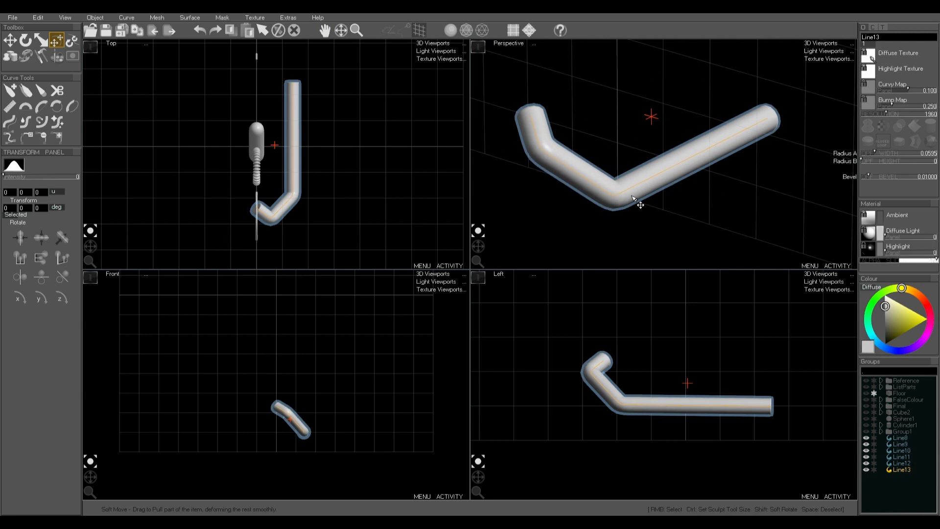
pyautogui.click(875, 154)
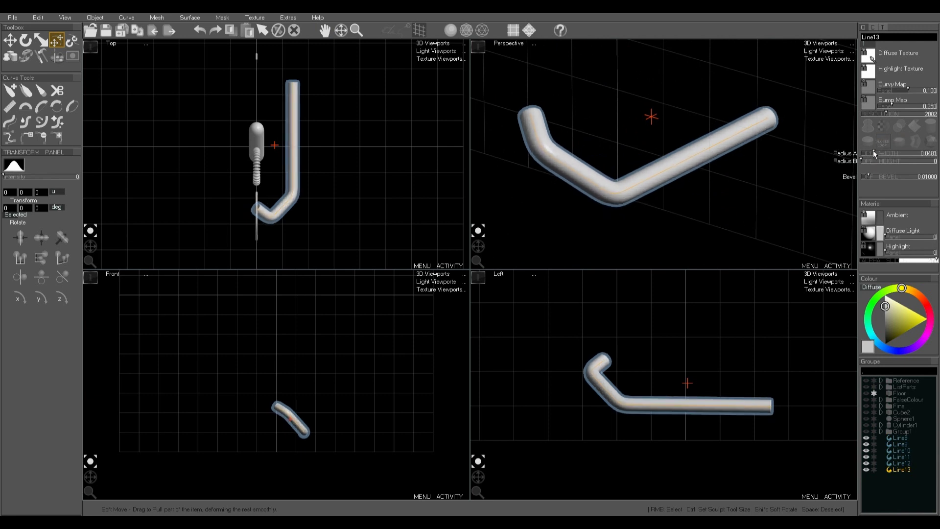
pyautogui.moveTo(865, 178); pyautogui.dragTo(870, 178)
# Show the FalseColour group, thin the new pipe further to match the yellow one, and deselect it.
pyautogui.scroll(-3, 637, 145)
pyautogui.click(867, 400)
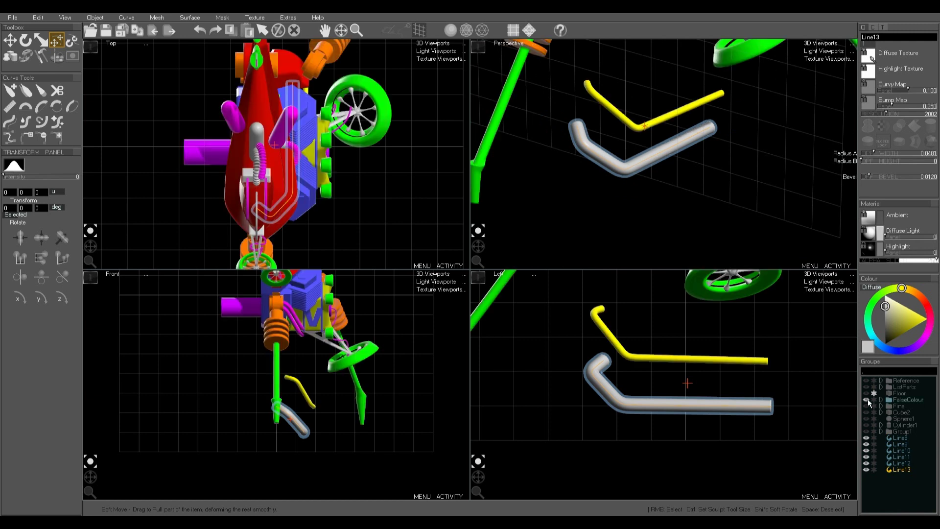
pyautogui.moveTo(874, 153); pyautogui.dragTo(871, 153)
pyautogui.press('space')
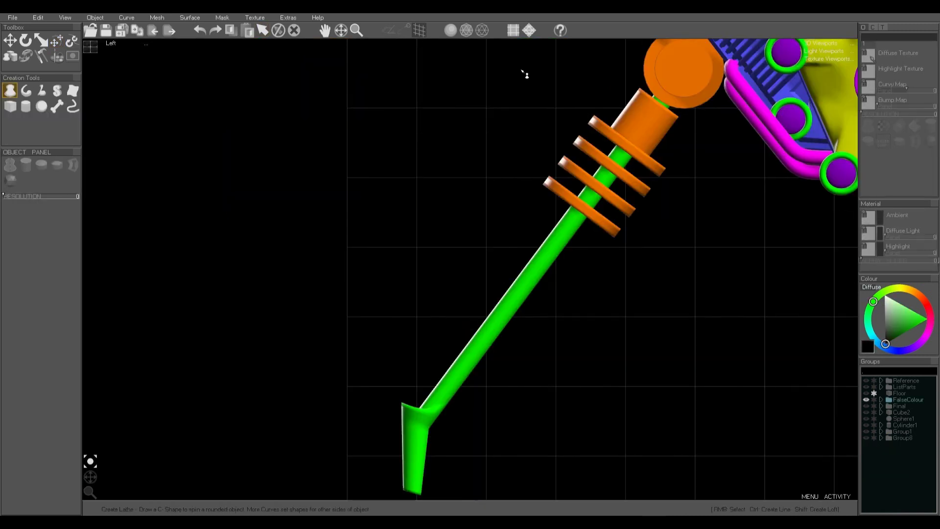
# Draw a lathe beside the green leg in the Left view, using one curve for each side of the shaft and foot.
pyautogui.moveTo(492, 102); pyautogui.dragTo(295, 345)
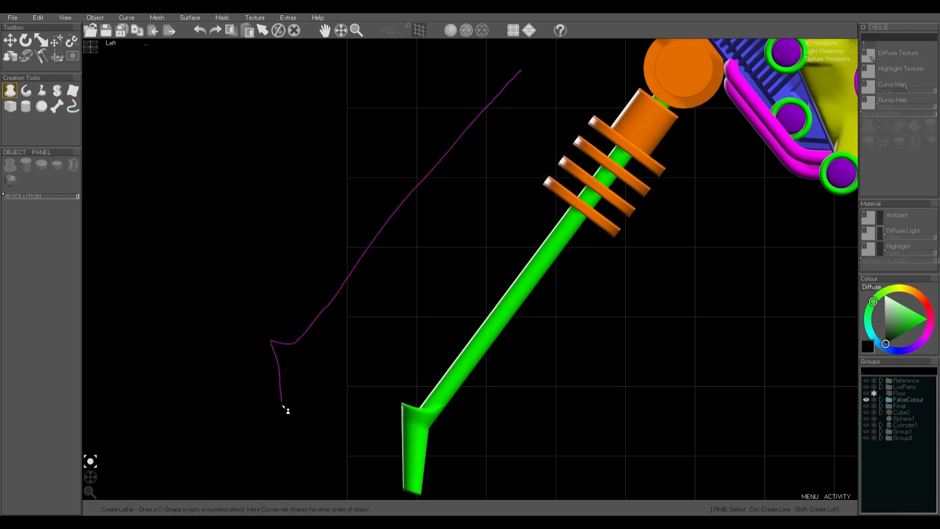
pyautogui.moveTo(284, 407); pyautogui.dragTo(286, 414)
pyautogui.moveTo(541, 83); pyautogui.dragTo(326, 357)
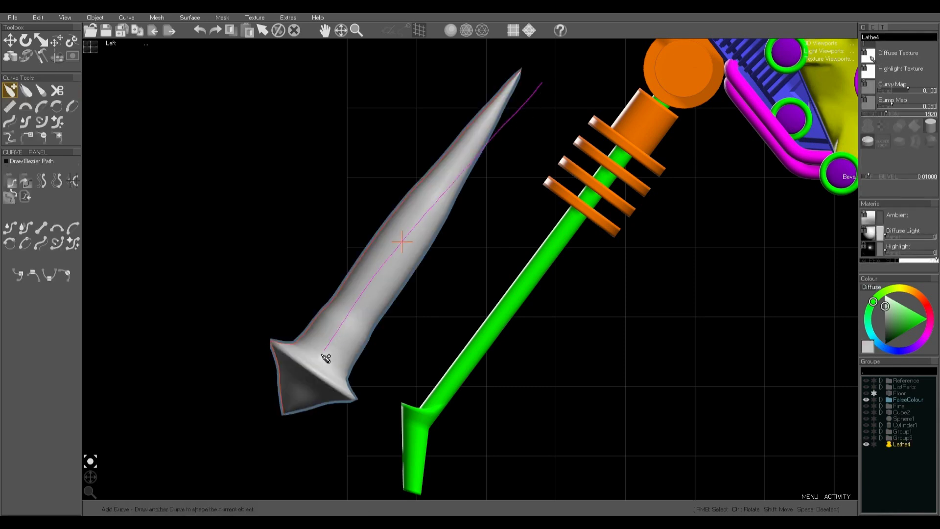
pyautogui.moveTo(292, 416); pyautogui.dragTo(292, 419)
# Straighten the shaft and foot segments of the leg lathe and raise its resolution to about 8000.
pyautogui.click(10, 105)
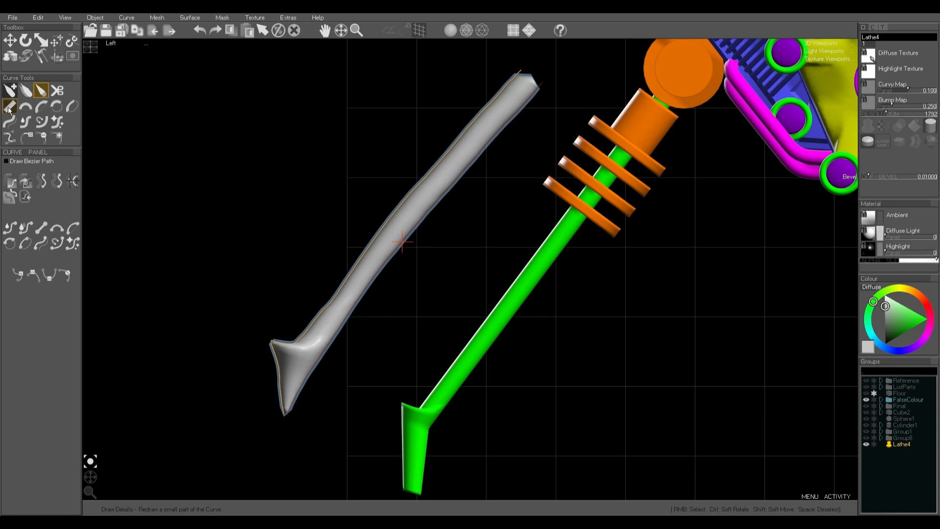
pyautogui.moveTo(299, 347); pyautogui.dragTo(306, 411)
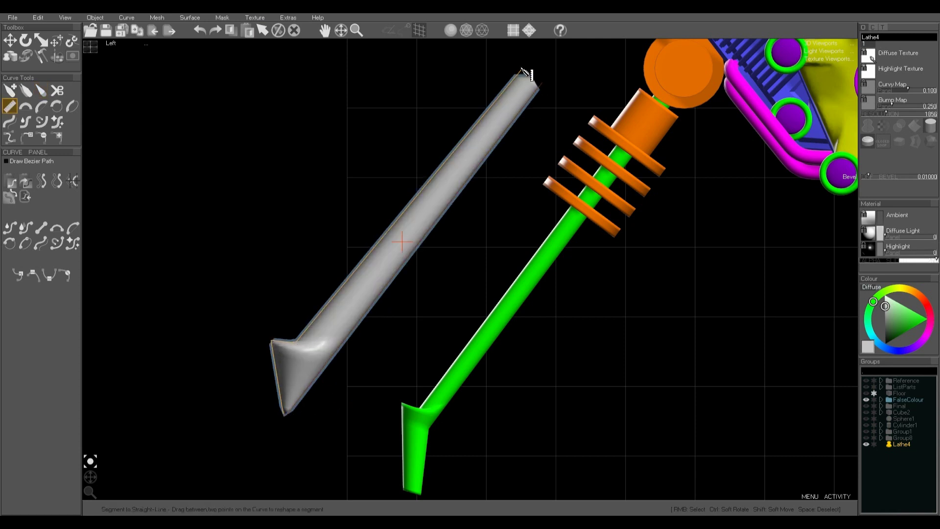
pyautogui.moveTo(889, 114); pyautogui.dragTo(897, 112)
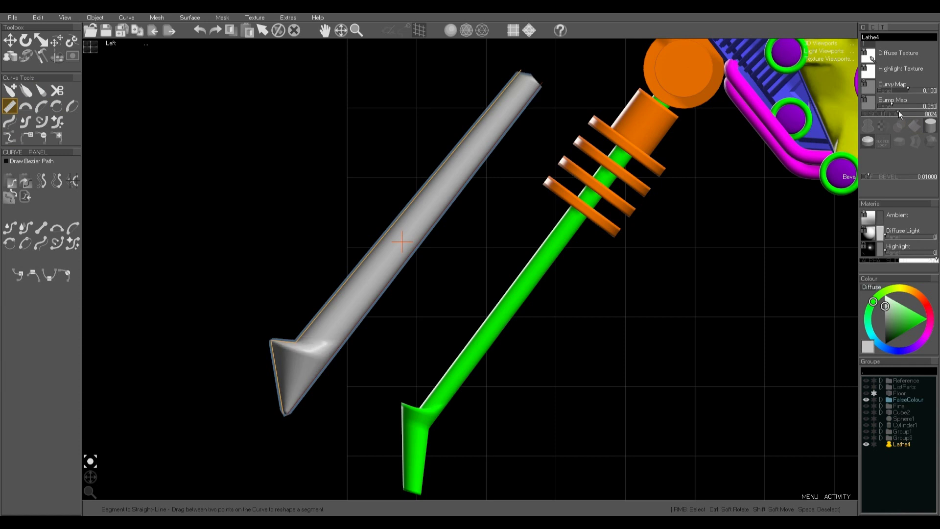
# Pull the leg lathe's foot corners into place with Soft Move, straighten the adjoining segments and deselect the shape.
pyautogui.click(57, 40)
pyautogui.moveTo(297, 344); pyautogui.dragTo(305, 371)
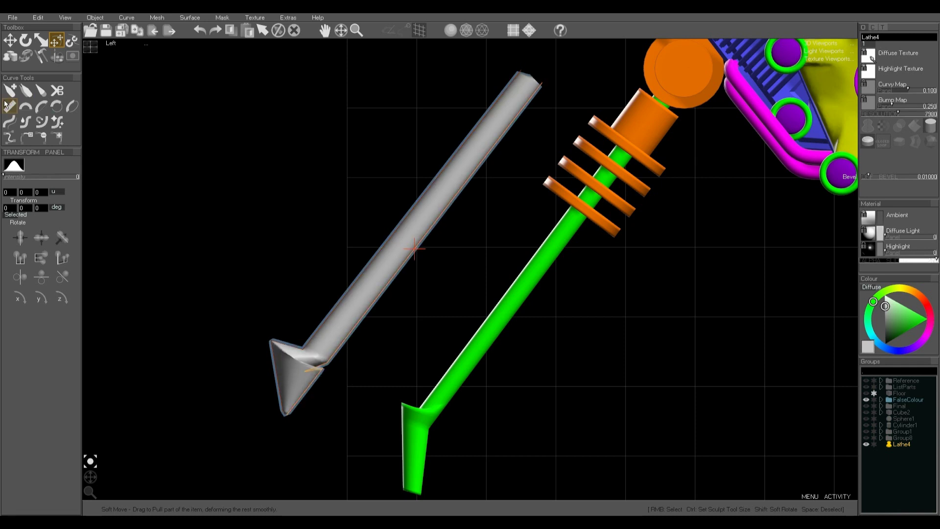
pyautogui.click(9, 105)
pyautogui.moveTo(304, 409); pyautogui.dragTo(289, 417)
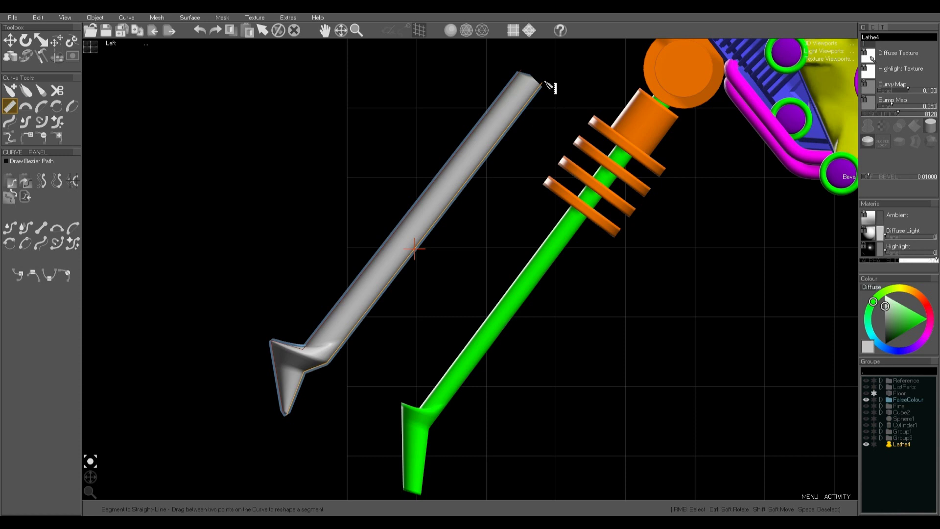
pyautogui.moveTo(545, 82); pyautogui.dragTo(546, 82)
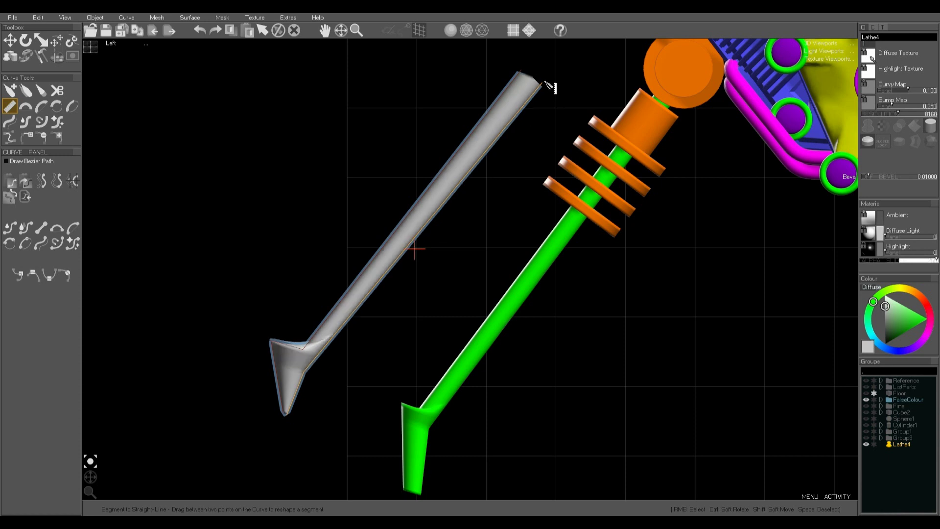
pyautogui.keyDown('shift'); pyautogui.moveTo(272, 339); pyautogui.dragTo(285, 344); pyautogui.keyUp('shift')
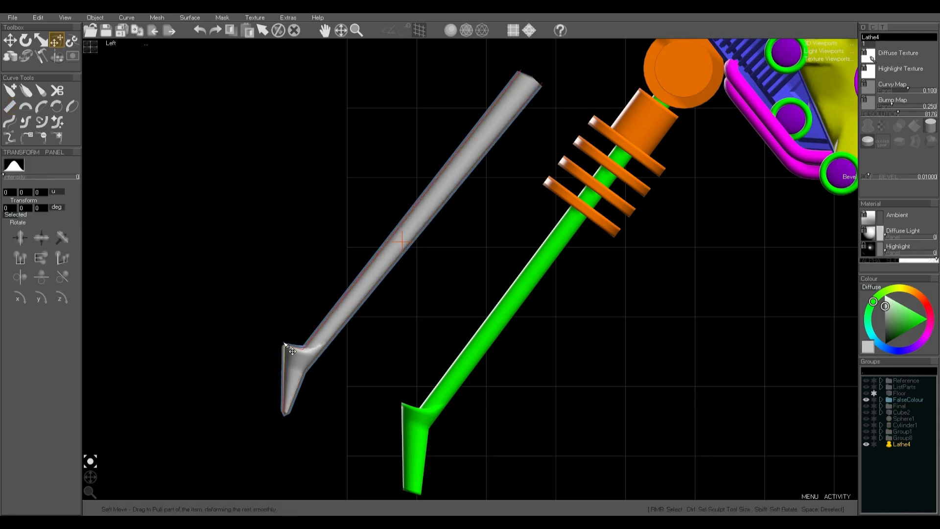
pyautogui.press('space')
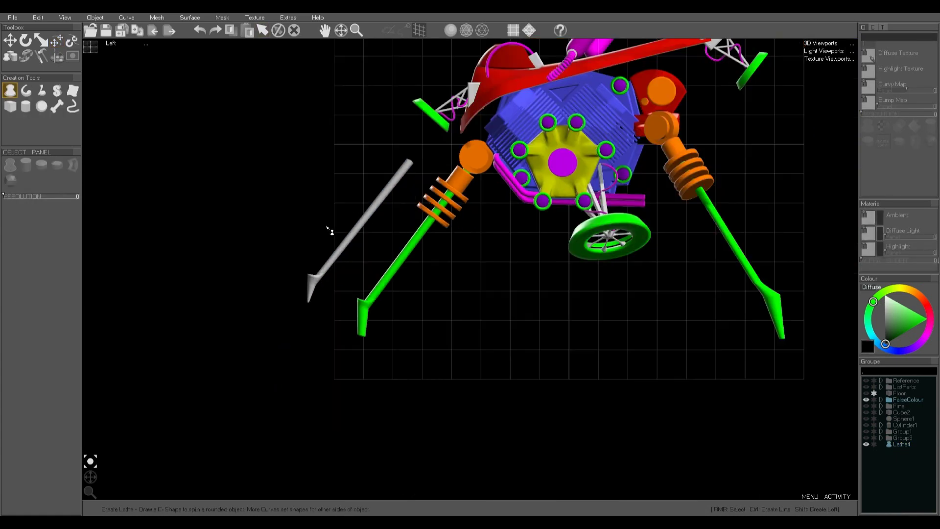
pyautogui.moveTo(468, 279); pyautogui.dragTo(370, 326, button='middle')
pyautogui.moveTo(430, 373); pyautogui.dragTo(395, 360, button='middle')
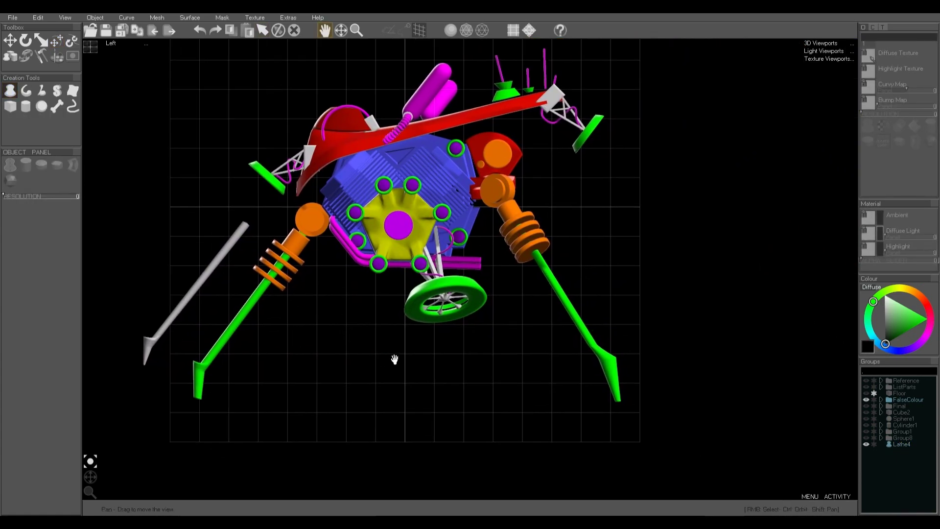
pyautogui.scroll(2, 456, 378)
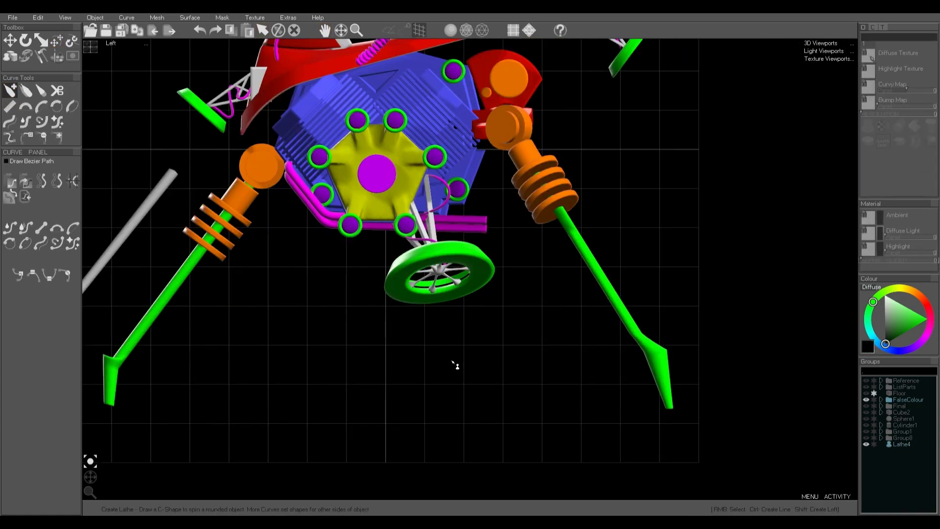
pyautogui.scroll(1, 455, 365)
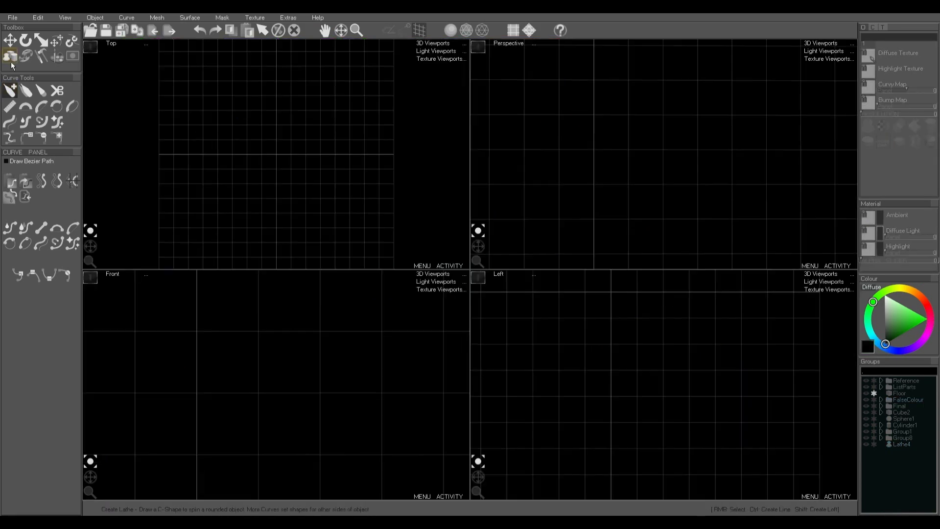
# Draw a small lathe with a tapered C-shaped profile in the Front view and straighten its profile segments.
pyautogui.click(10, 59)
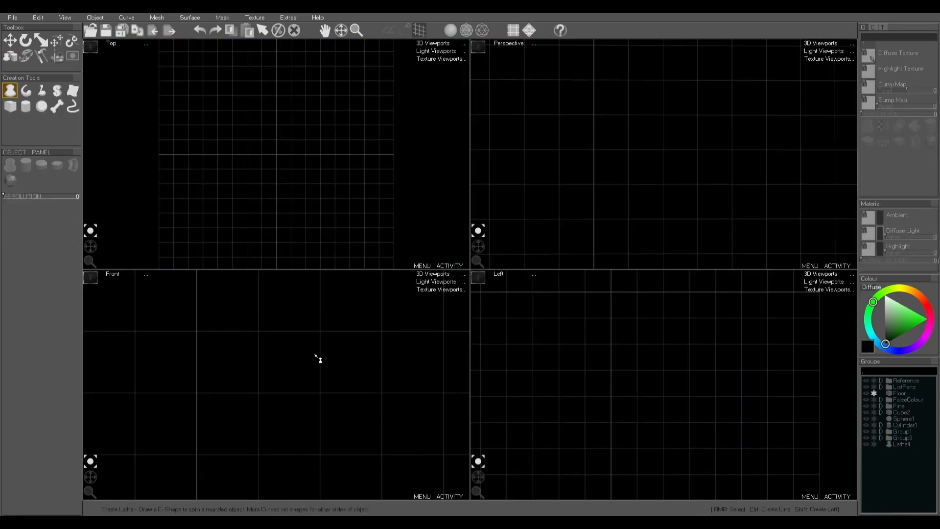
pyautogui.moveTo(351, 332)
pyautogui.mouseDown()
pyautogui.moveTo(363, 393)
pyautogui.moveTo(319, 386)
pyautogui.mouseUp()
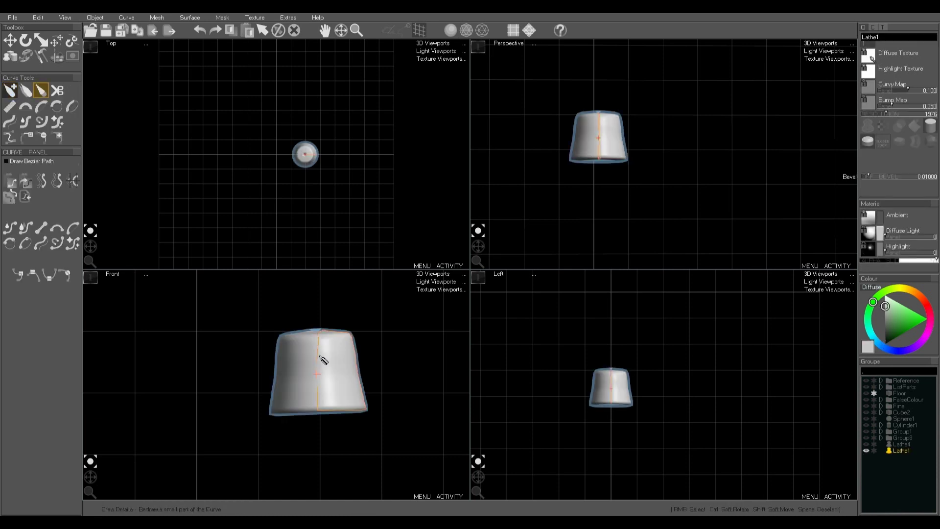
pyautogui.click(9, 111)
pyautogui.moveTo(319, 333); pyautogui.dragTo(317, 410)
pyautogui.moveTo(317, 410)
pyautogui.mouseDown()
pyautogui.moveTo(316, 373)
pyautogui.moveTo(319, 414)
pyautogui.mouseUp()
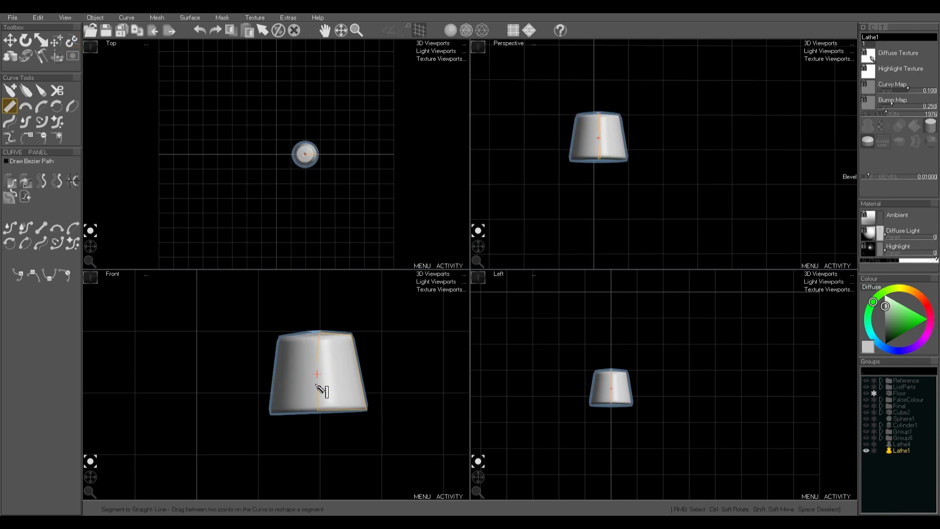
# Mirror the lathe's profile curve to the opposite side of the centre to form a wide ring.
pyautogui.click(126, 19)
pyautogui.click(147, 79)
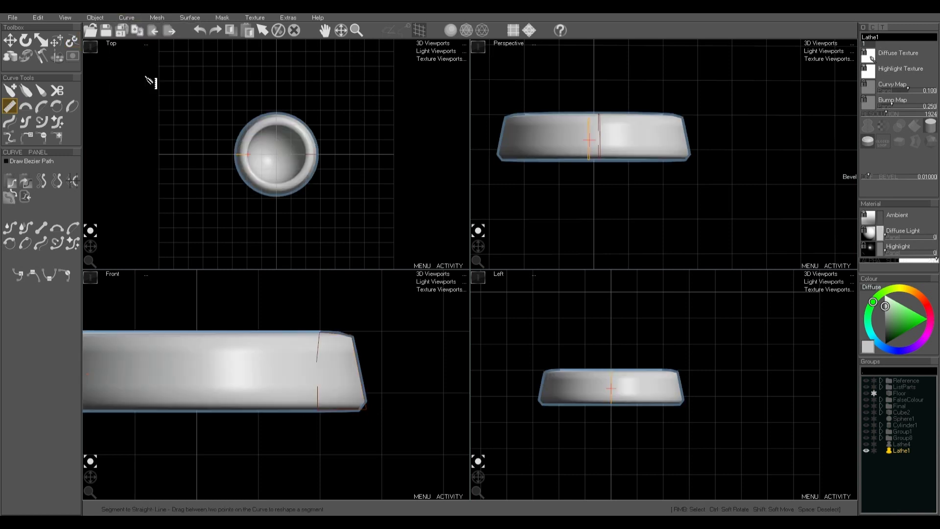
pyautogui.moveTo(514, 210); pyautogui.dragTo(457, 276, button='middle')
pyautogui.moveTo(607, 190); pyautogui.dragTo(652, 227, button='middle')
# Turn off the ring's rounded bevel and caps, make its profile a closed loop, raise its resolution and deselect it.
pyautogui.click(875, 143)
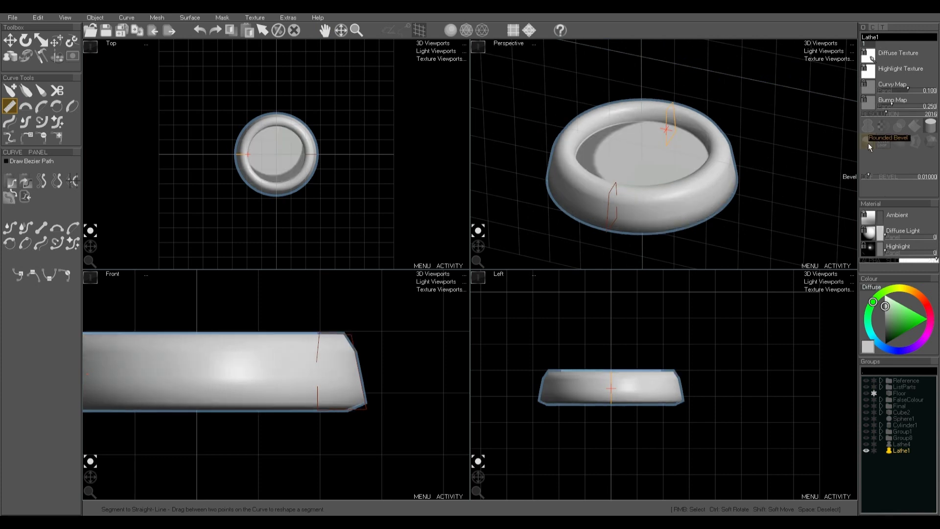
pyautogui.click(931, 129)
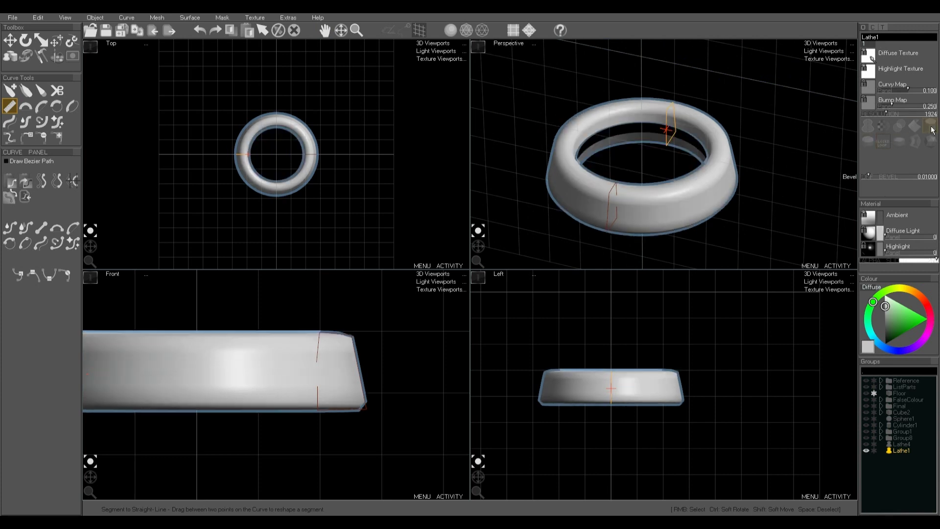
pyautogui.click(883, 144)
pyautogui.press('space')
pyautogui.click(711, 204)
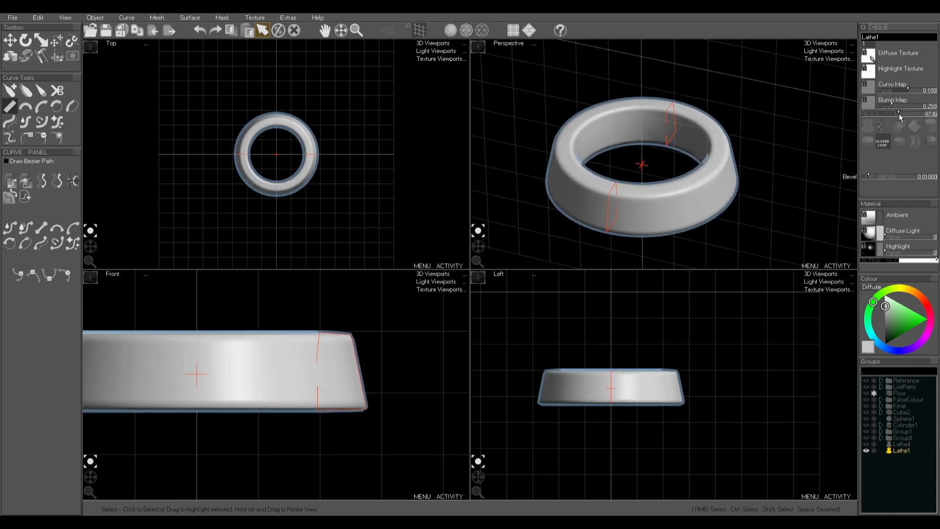
pyautogui.click(758, 185)
pyautogui.moveTo(648, 209)
pyautogui.mouseDown(button='middle')
pyautogui.moveTo(668, 196)
pyautogui.moveTo(660, 202)
pyautogui.mouseUp(button='middle')
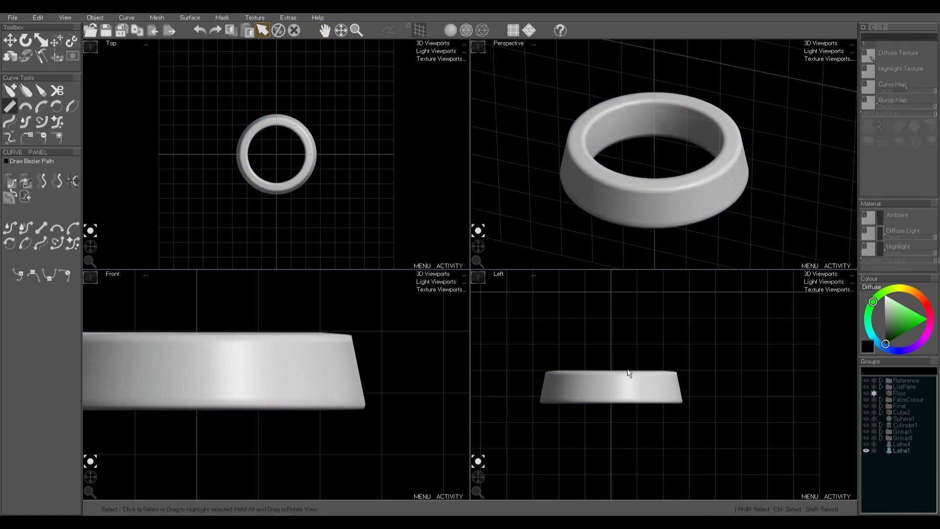
# Show the FalseColour group, hide the new ring and frame the green wheel's spokes in the Perspective view.
pyautogui.click(866, 400)
pyautogui.click(865, 450)
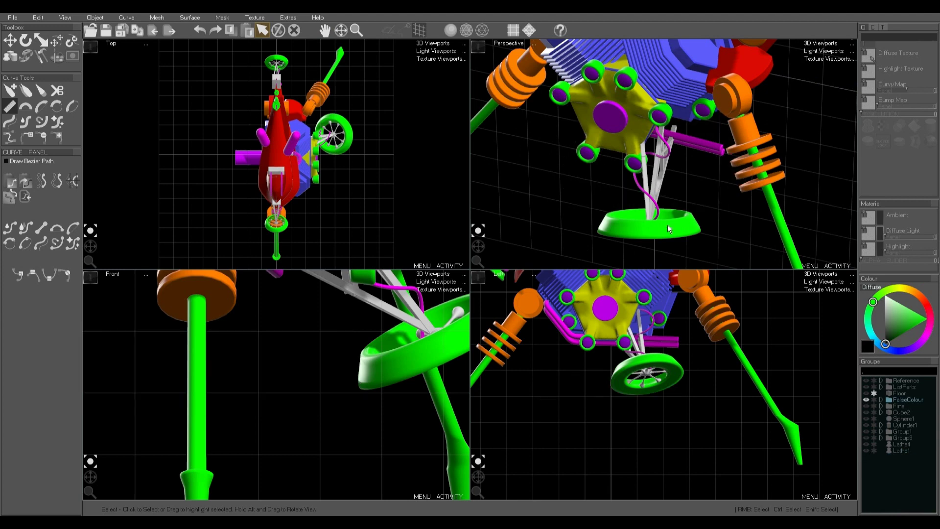
pyautogui.moveTo(478, 246); pyautogui.dragTo(476, 231)
pyautogui.moveTo(706, 163); pyautogui.dragTo(695, 201, button='middle')
pyautogui.moveTo(479, 247); pyautogui.dragTo(533, 192)
# Move one white spoke out of the green wheel into the empty space beside it and deselect it.
pyautogui.click(674, 158)
pyautogui.click(10, 41)
pyautogui.press('space')
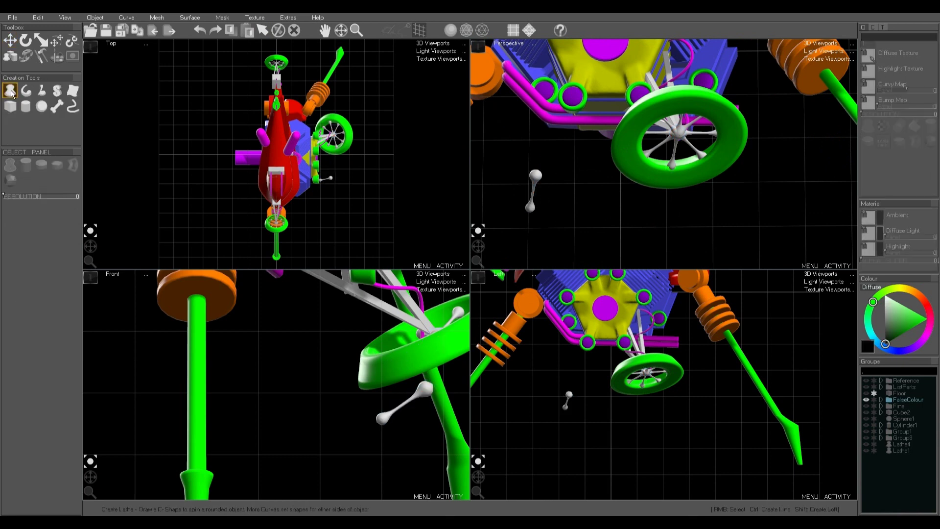
# Draw a bone-shaped lathe beside the separated white spoke and even out its waist and lower end with Soft Move.
pyautogui.moveTo(572, 195)
pyautogui.mouseDown()
pyautogui.moveTo(558, 236)
pyautogui.moveTo(575, 254)
pyautogui.mouseUp()
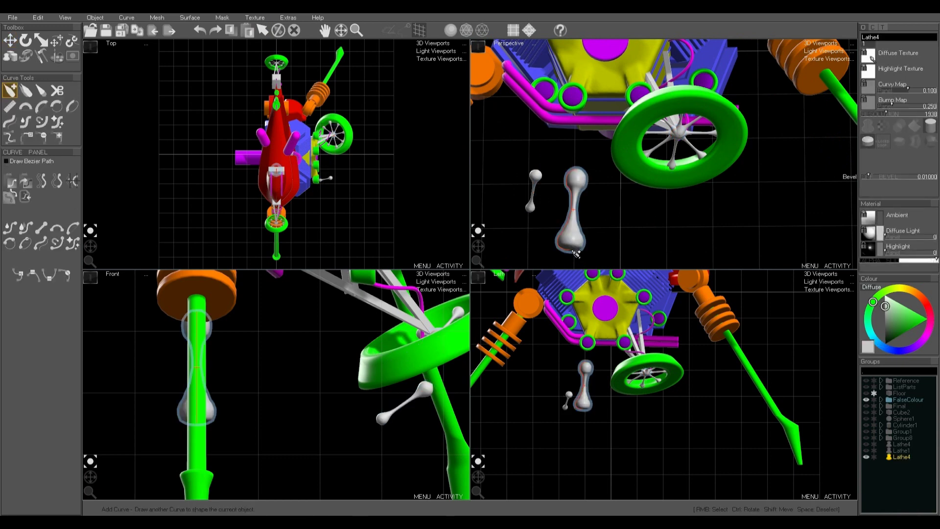
pyautogui.click(60, 42)
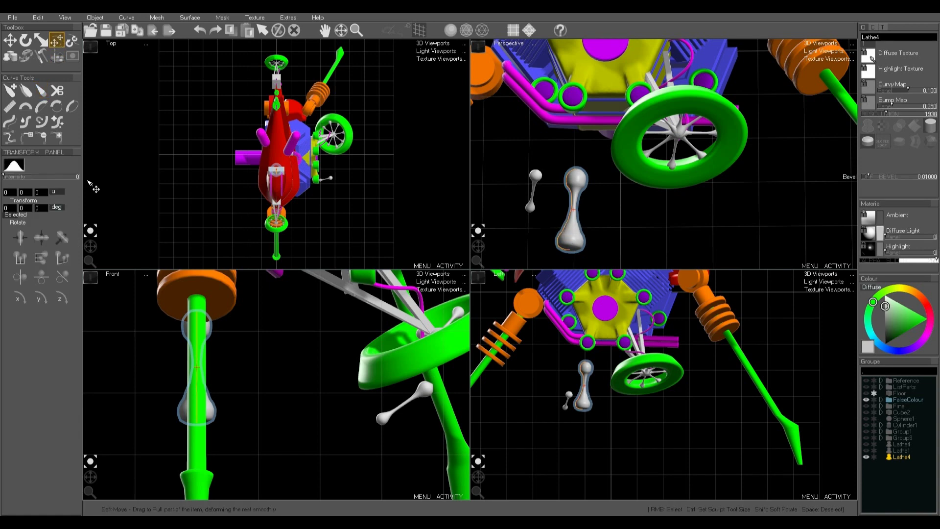
pyautogui.moveTo(563, 220); pyautogui.dragTo(569, 199)
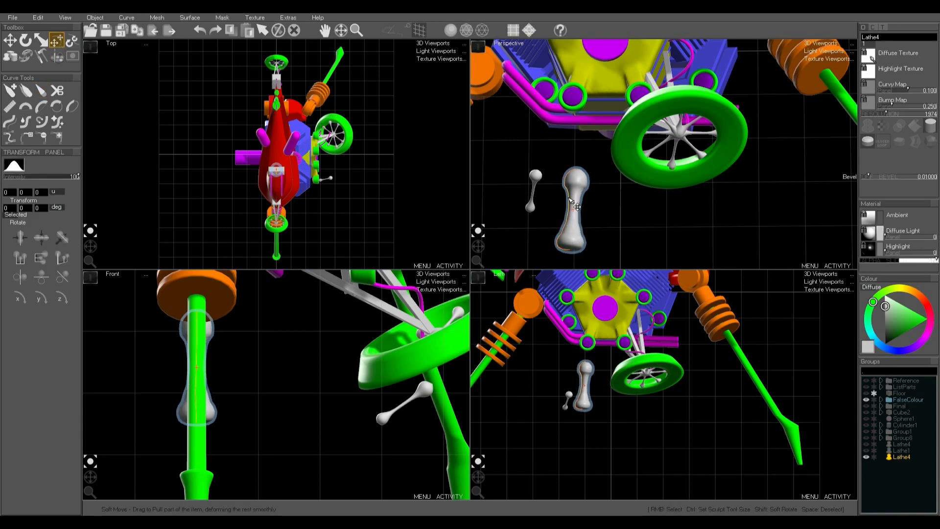
pyautogui.moveTo(559, 249); pyautogui.dragTo(562, 245)
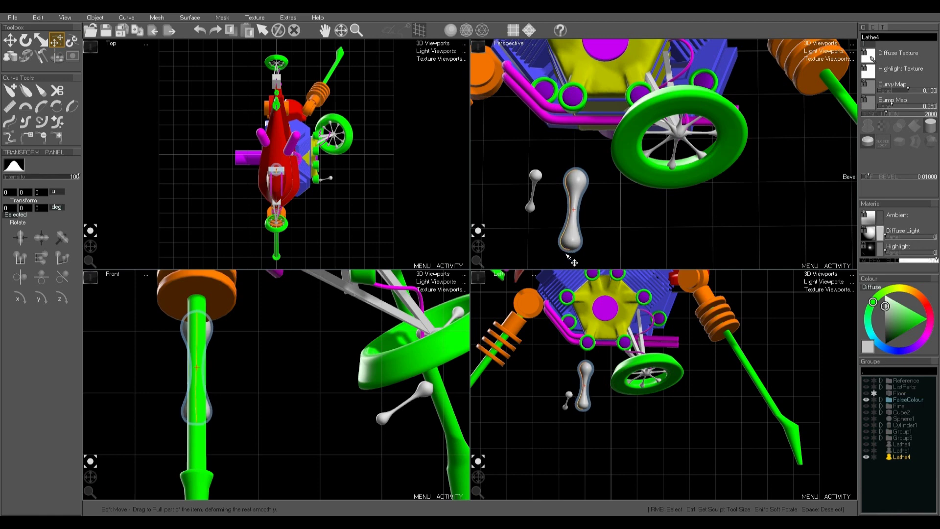
pyautogui.press('space')
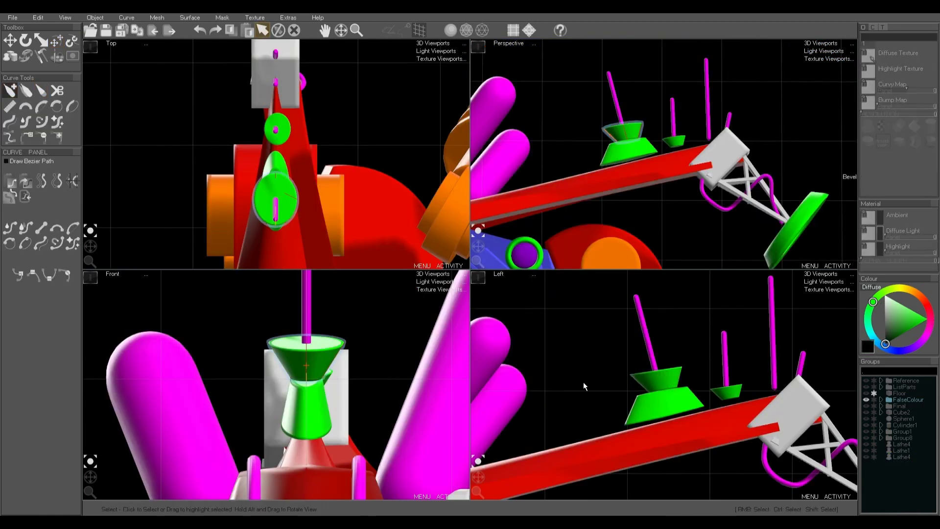
# Draw a tapered cup-shaped lathe above the green funnels in the Left view and add a second profile curve in the Front view.
pyautogui.press('space')
pyautogui.moveTo(635, 349); pyautogui.dragTo(573, 372, button='middle')
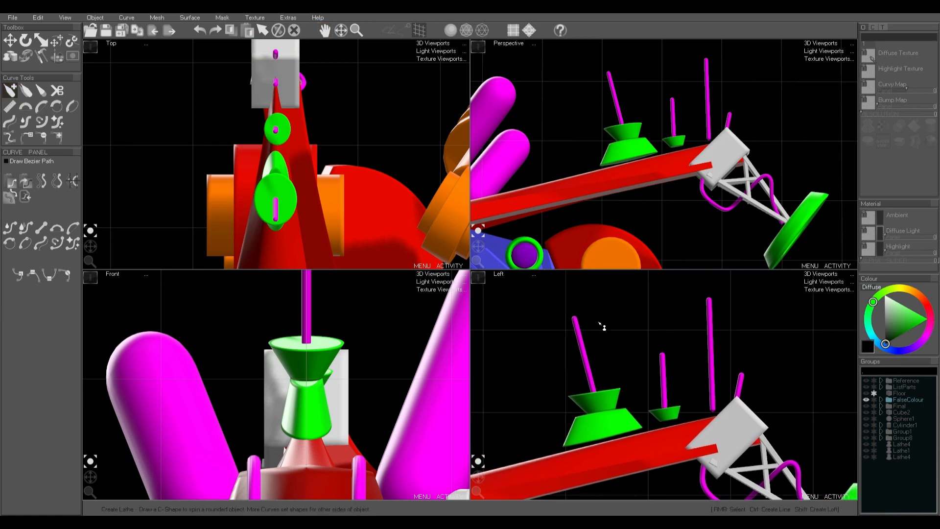
pyautogui.moveTo(616, 332); pyautogui.dragTo(623, 340)
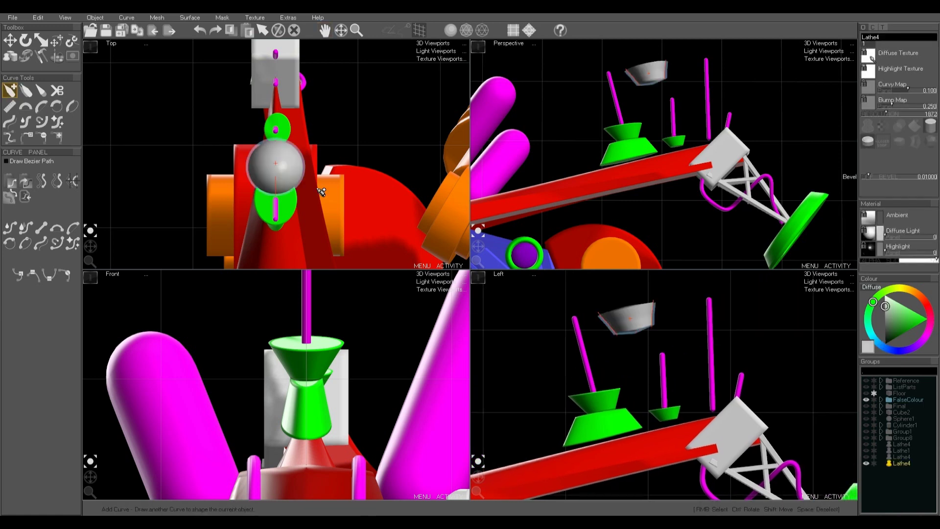
pyautogui.scroll(-4, 333, 367)
pyautogui.moveTo(336, 305); pyautogui.dragTo(337, 351, button='middle')
pyautogui.scroll(4, 339, 349)
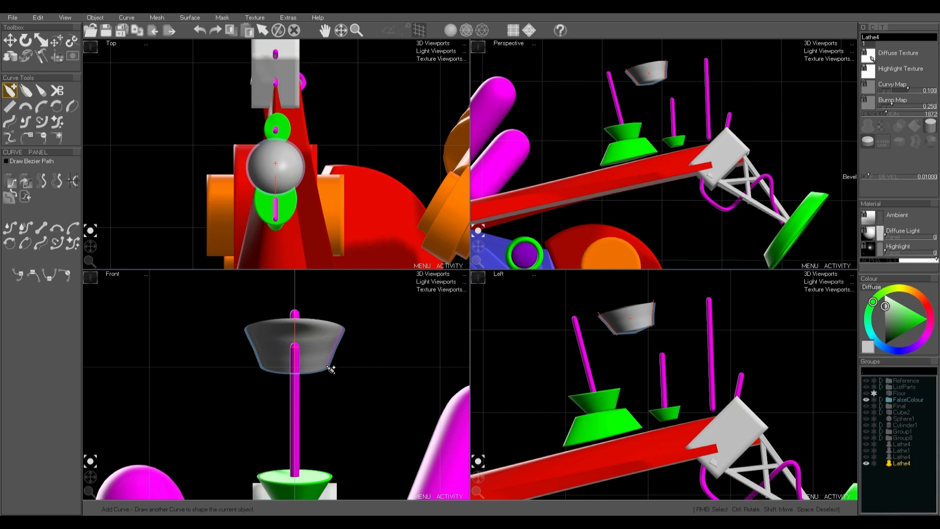
pyautogui.moveTo(327, 366); pyautogui.dragTo(327, 367)
# Turn off the cup's rounded ends and give its profile straight sides with Segment to Straight Line.
pyautogui.click(867, 127)
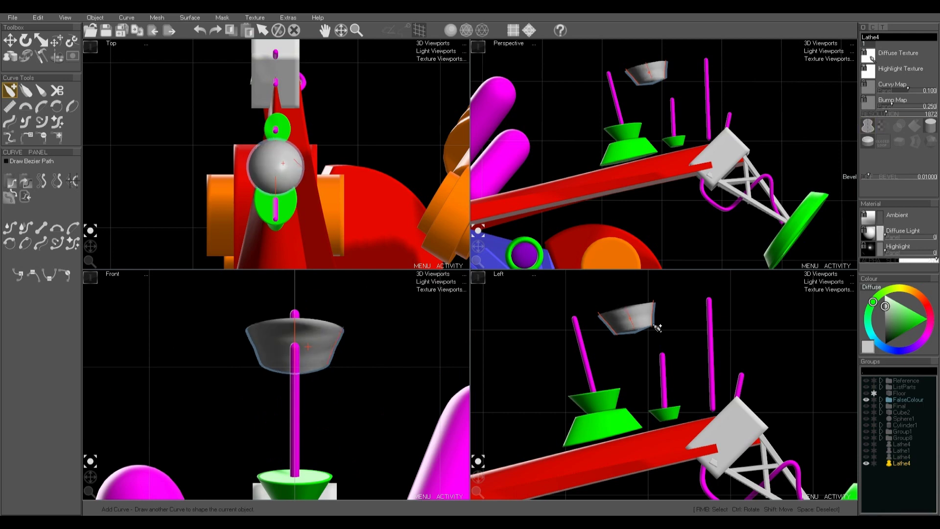
pyautogui.click(871, 144)
pyautogui.click(41, 91)
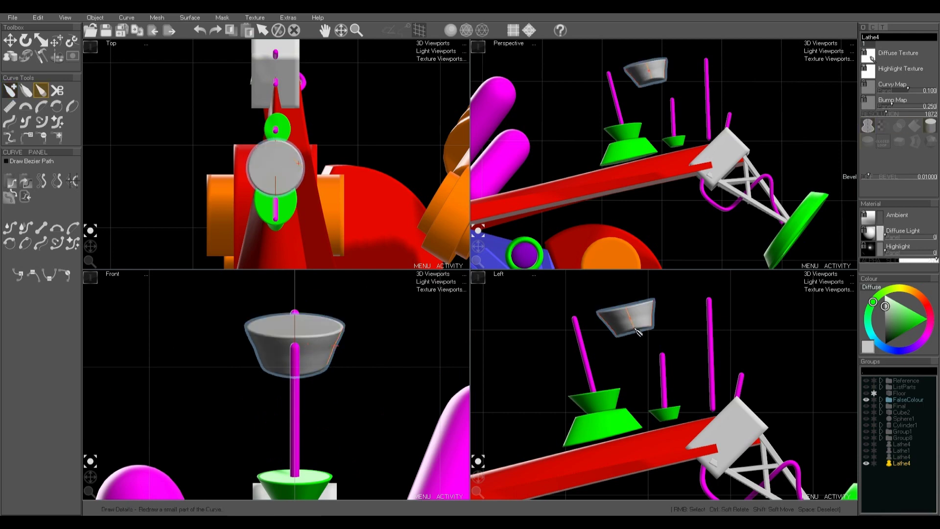
pyautogui.click(57, 41)
pyautogui.moveTo(636, 331); pyautogui.dragTo(637, 333)
pyautogui.click(15, 107)
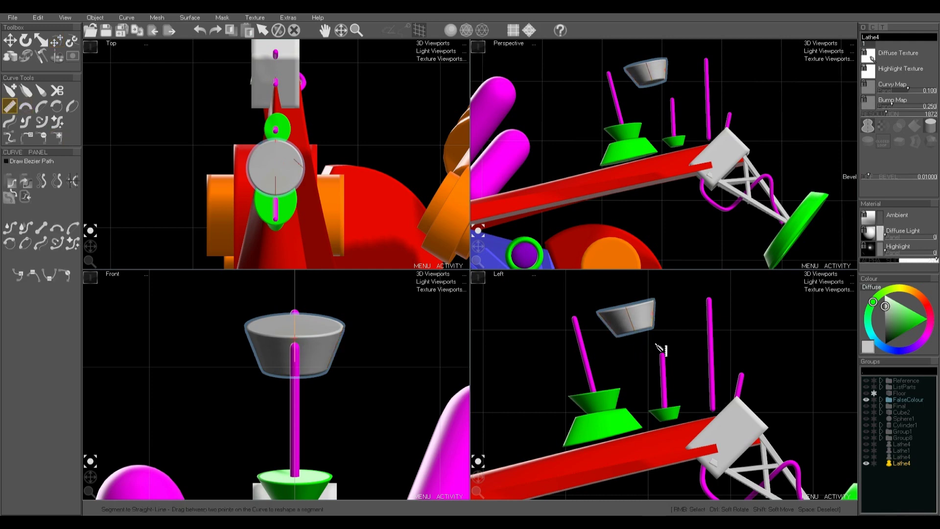
# Move the green ring with the purple centre off the blue engine block into empty space.
pyautogui.moveTo(654, 172); pyautogui.dragTo(622, 215, button='middle')
pyautogui.click(479, 231)
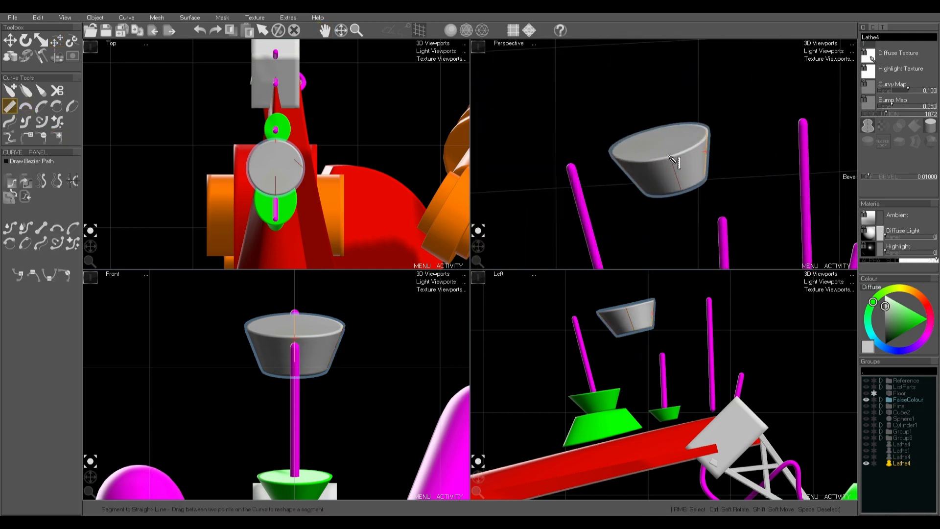
pyautogui.scroll(-5, 674, 162)
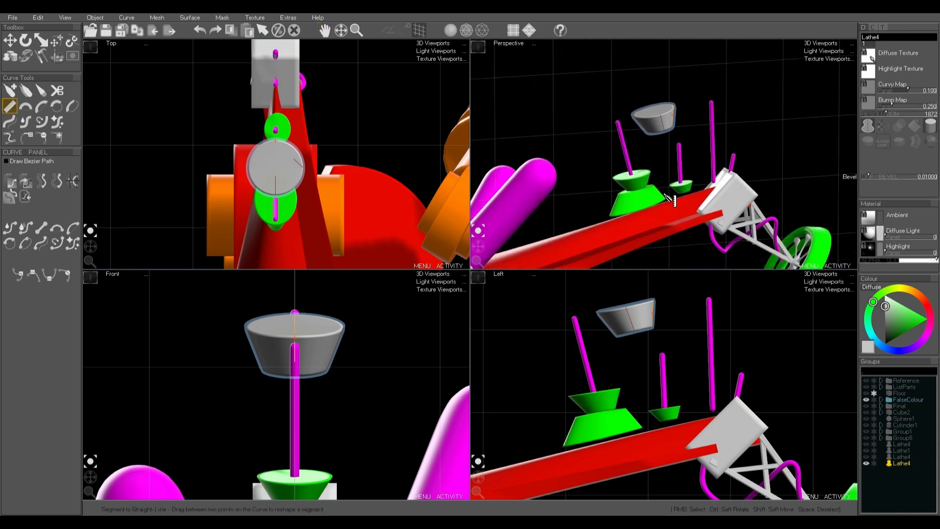
pyautogui.scroll(-3, 666, 198)
pyautogui.scroll(-5, 659, 196)
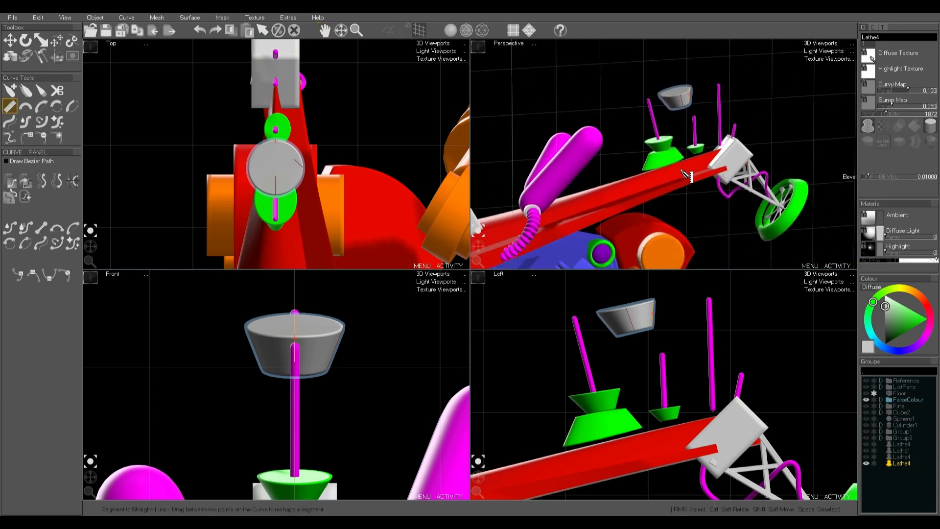
pyautogui.scroll(2, 654, 192)
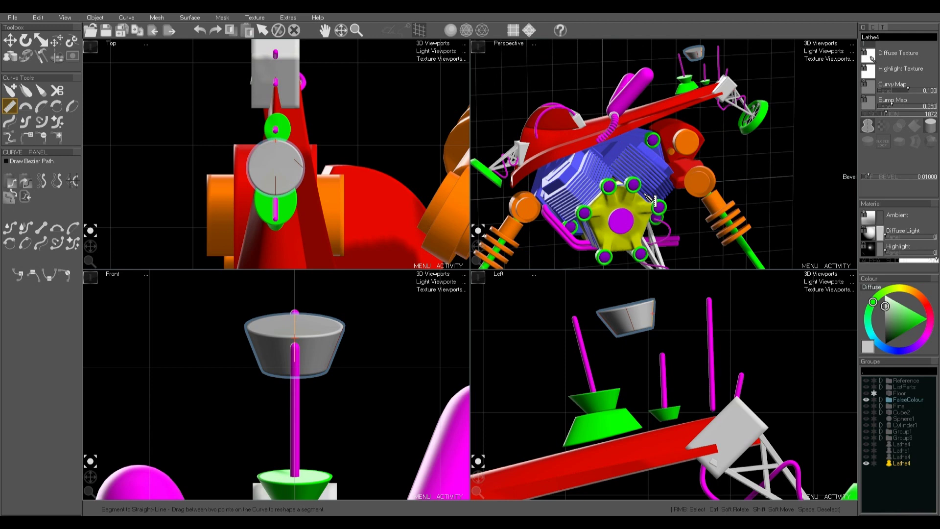
pyautogui.scroll(4, 660, 139)
pyautogui.rightClick(643, 145)
pyautogui.scroll(-3, 645, 150)
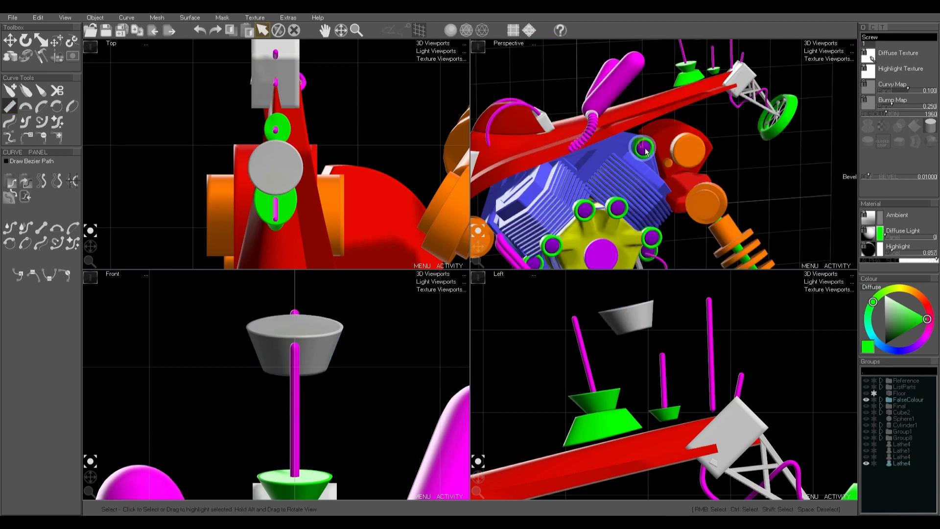
pyautogui.press('m')
pyautogui.keyDown('ctrl'); pyautogui.moveTo(645, 150); pyautogui.dragTo(545, 71); pyautogui.keyUp('ctrl')
pyautogui.moveTo(577, 132); pyautogui.dragTo(669, 245, button='middle')
pyautogui.moveTo(644, 199); pyautogui.dragTo(625, 171)
# Maximise the Perspective view, pull the purple squashed sphere out of the green ring and set its Squash to 0.384.
pyautogui.click(477, 47)
pyautogui.scroll(4, 443, 255)
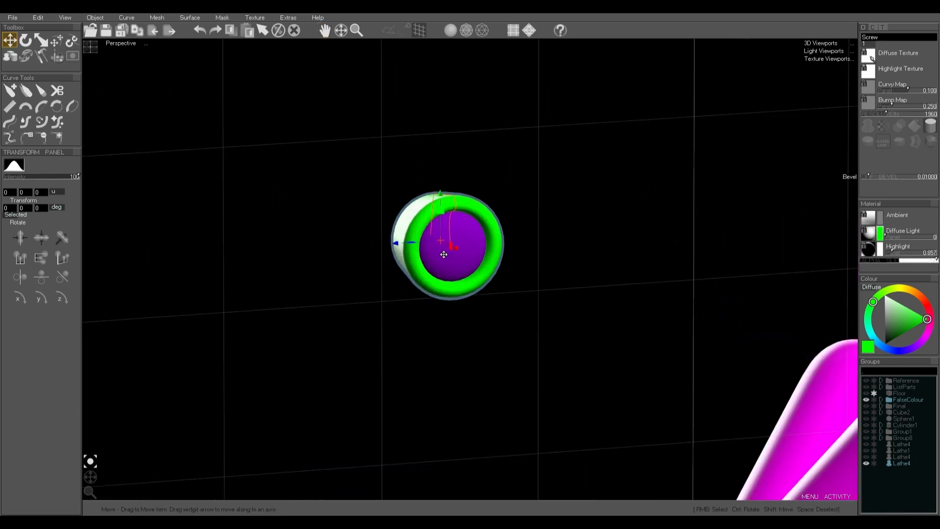
pyautogui.scroll(2, 444, 254)
pyautogui.moveTo(90, 478)
pyautogui.mouseDown()
pyautogui.moveTo(110, 474)
pyautogui.moveTo(103, 471)
pyautogui.mouseUp()
pyautogui.rightClick(518, 243)
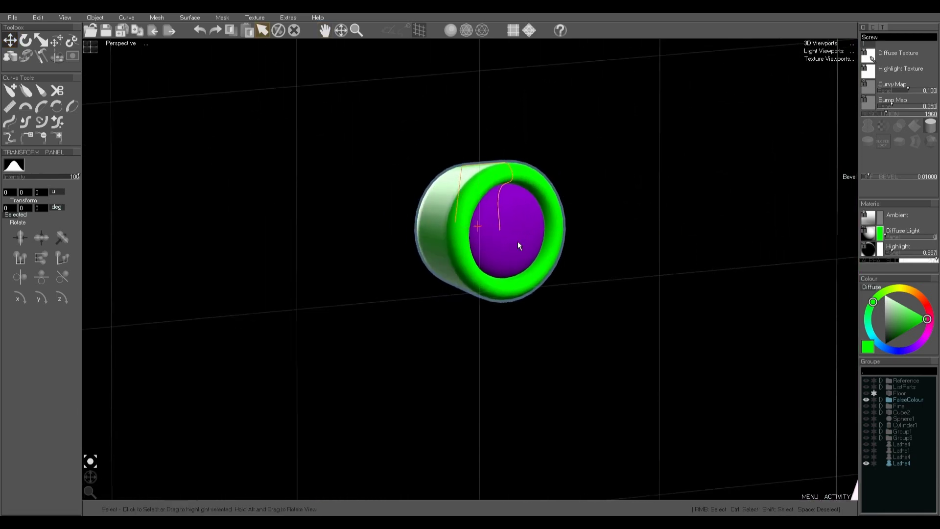
pyautogui.click(520, 245)
pyautogui.press('m')
pyautogui.moveTo(518, 247); pyautogui.dragTo(670, 250)
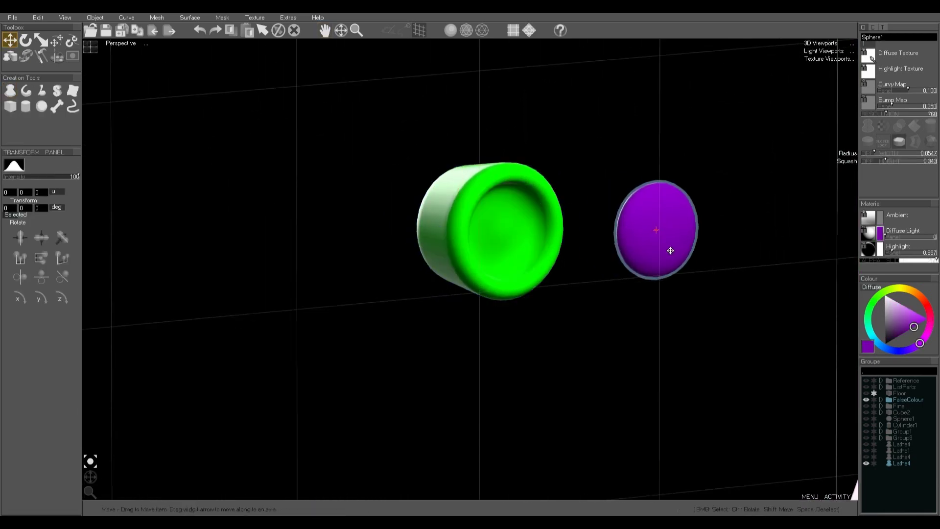
pyautogui.moveTo(886, 160)
pyautogui.mouseDown()
pyautogui.moveTo(912, 156)
pyautogui.moveTo(886, 161)
pyautogui.mouseUp()
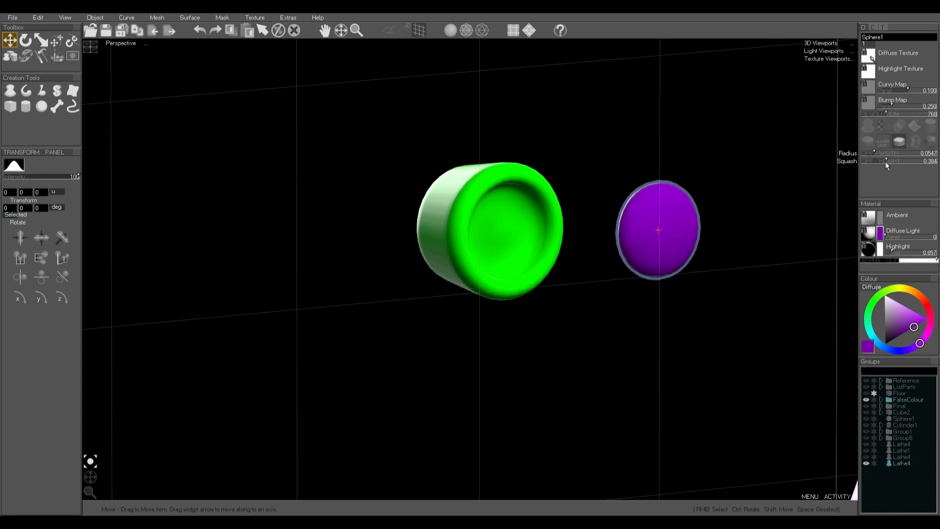
# Return to the four-view layout and draw a C-shaped lathe profile above the green ring in the Front view, matching its recessed shape.
pyautogui.rightClick(502, 214)
pyautogui.click(93, 48)
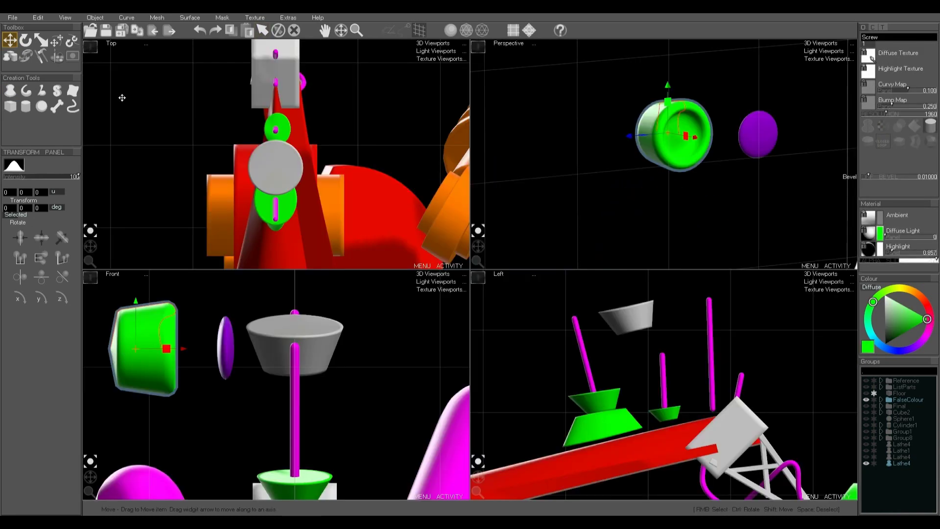
pyautogui.scroll(2, 664, 392)
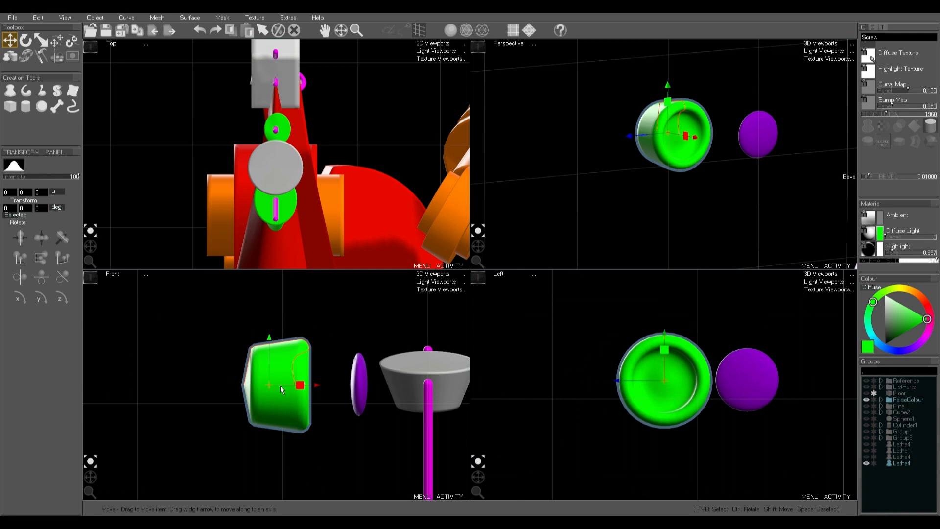
pyautogui.click(10, 91)
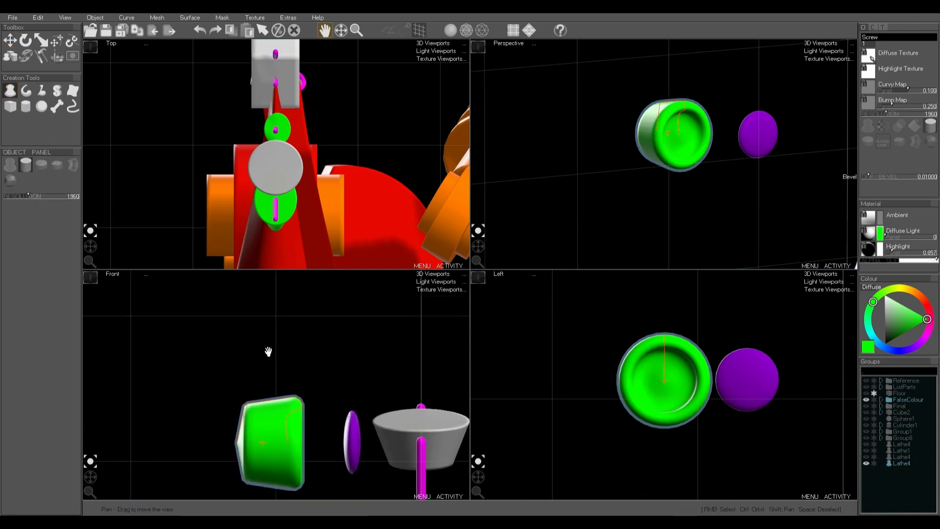
pyautogui.moveTo(244, 344); pyautogui.dragTo(246, 331)
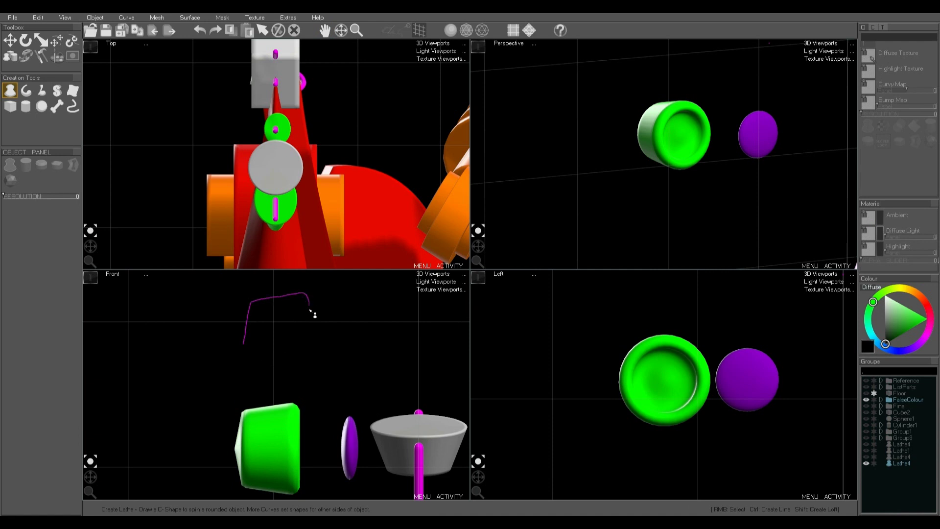
pyautogui.moveTo(283, 346); pyautogui.dragTo(282, 347)
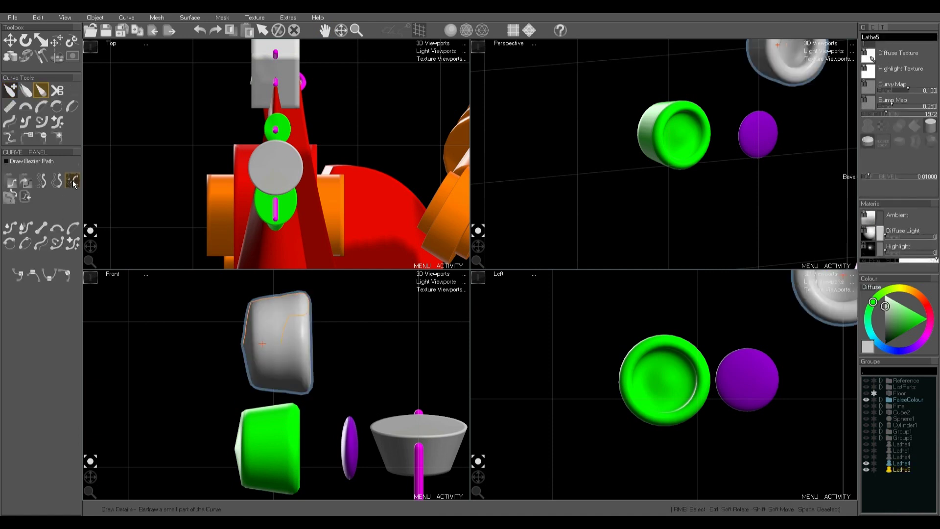
# Straighten the long outer segment of the new lathe's profile and smooth the curve.
pyautogui.moveTo(251, 302); pyautogui.dragTo(309, 297)
pyautogui.press('s')
pyautogui.press('s')
pyautogui.press('s')
pyautogui.press('s')
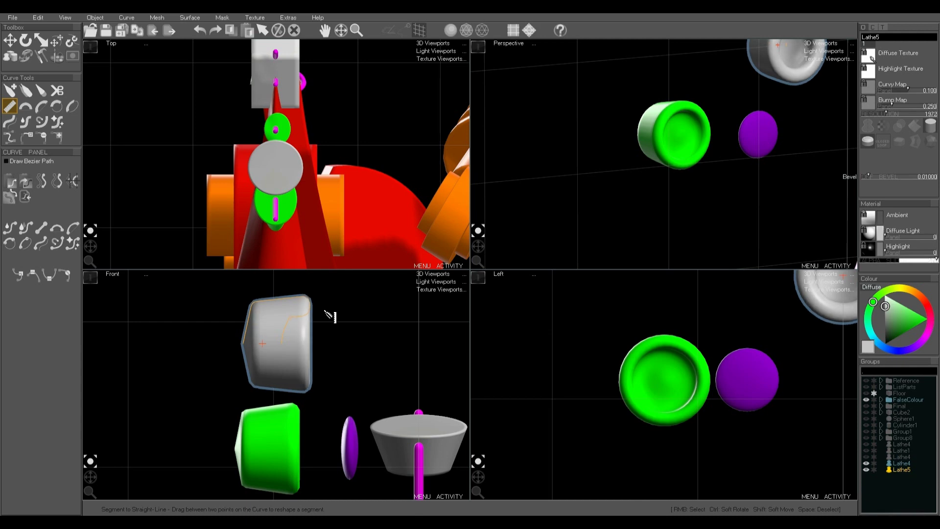
pyautogui.scroll(-3, 809, 99)
pyautogui.moveTo(809, 99); pyautogui.dragTo(687, 192, button='middle')
pyautogui.scroll(4, 639, 171)
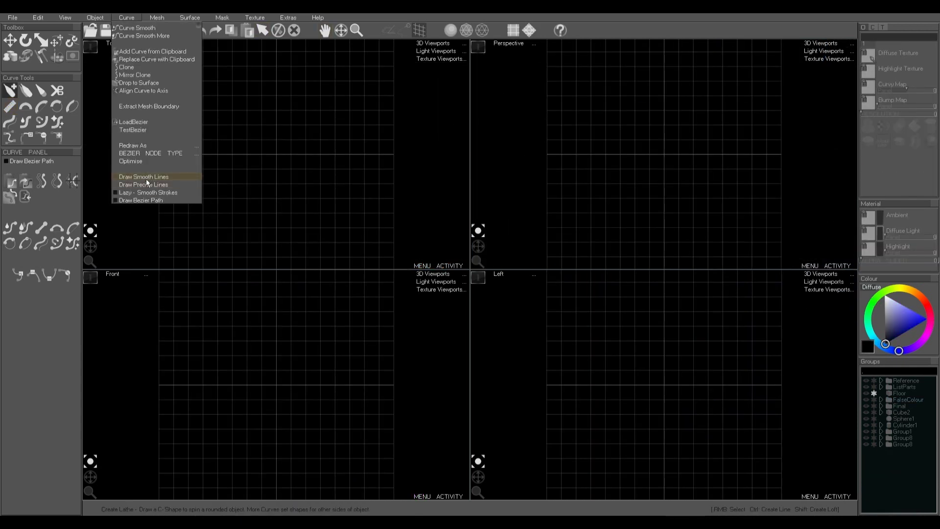
# Choose the Draw Smooth Lines option and draw a closed six-sided Slab outline in the Left view.
pyautogui.click(147, 180)
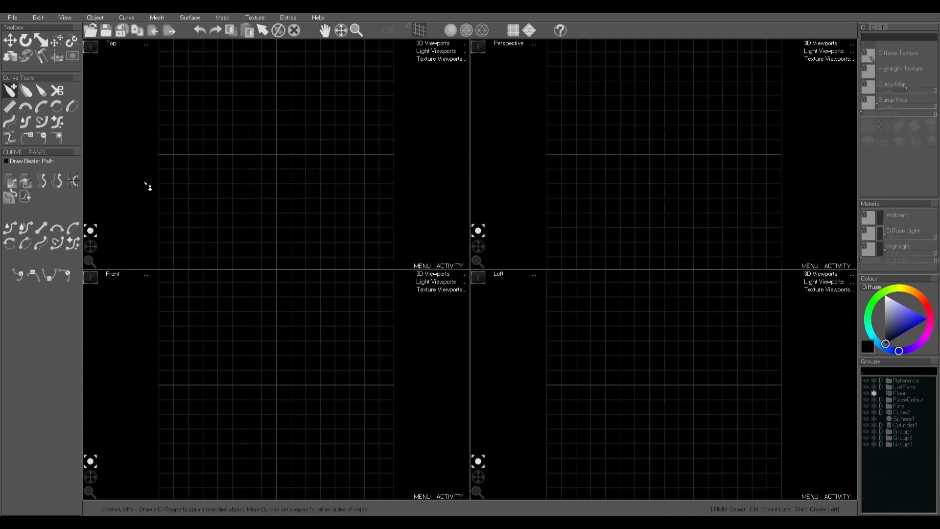
pyautogui.click(56, 91)
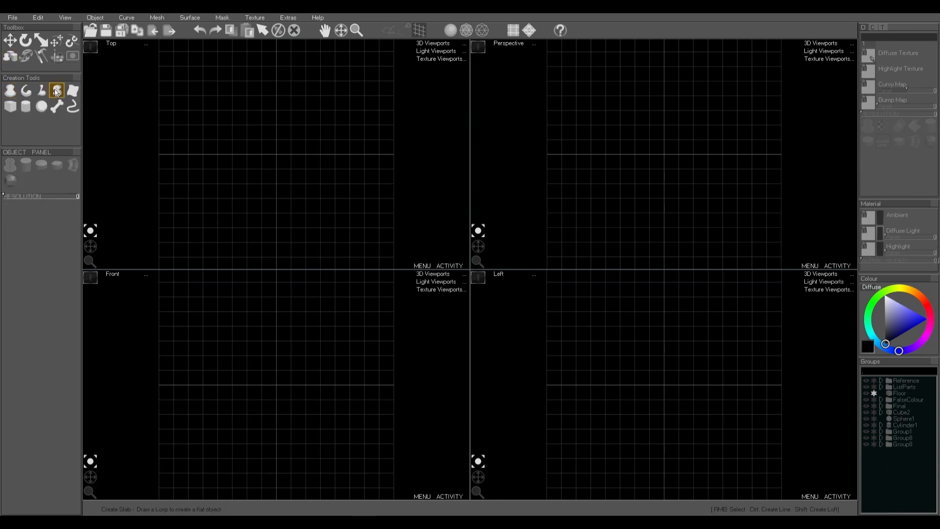
pyautogui.scroll(1, 667, 391)
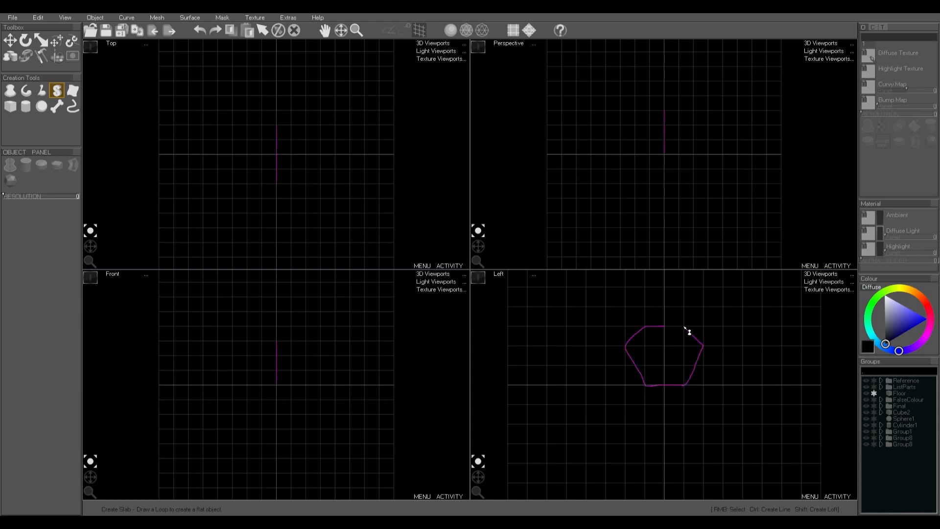
pyautogui.moveTo(689, 331); pyautogui.dragTo(666, 326)
pyautogui.scroll(2, 665, 349)
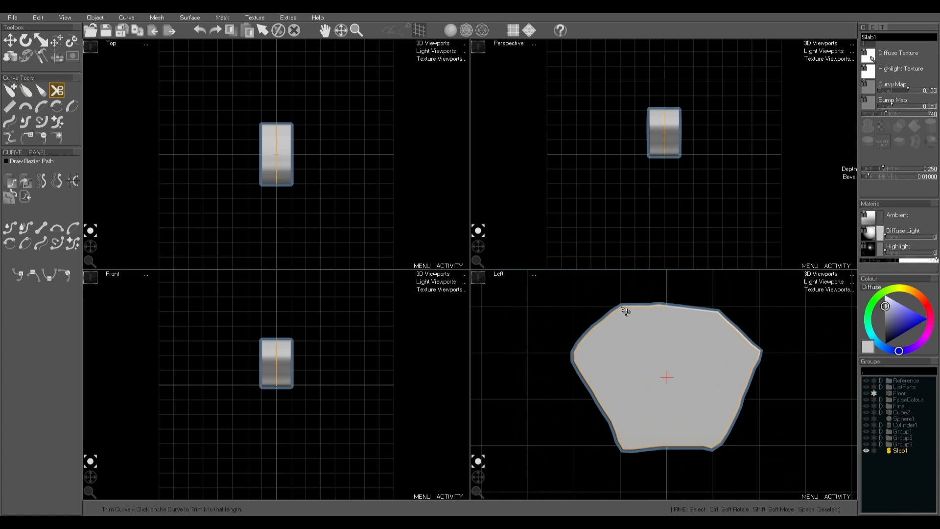
# Trim the slab outline at its upper corner and straighten its edges with Segment to Straight Line.
pyautogui.click(622, 307)
pyautogui.moveTo(478, 246); pyautogui.dragTo(445, 263)
pyautogui.click(11, 106)
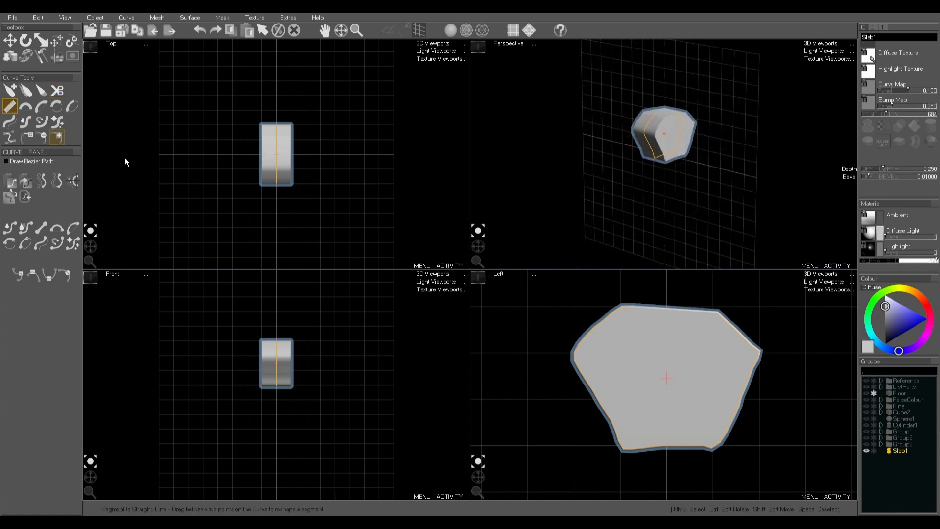
pyautogui.moveTo(592, 328); pyautogui.dragTo(714, 306)
# Adjust the slab's corners with Soft Move in the Left view into a symmetrical hexagon with level upper and lower edges.
pyautogui.click(56, 40)
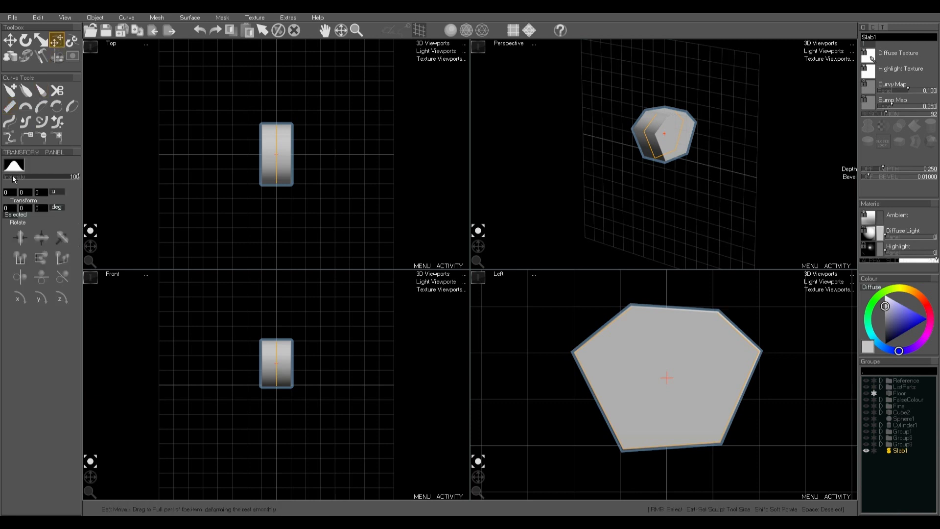
pyautogui.moveTo(718, 312); pyautogui.dragTo(715, 305)
pyautogui.moveTo(762, 351); pyautogui.dragTo(762, 354)
pyautogui.moveTo(575, 353); pyautogui.dragTo(576, 355)
pyautogui.moveTo(622, 455); pyautogui.dragTo(620, 453)
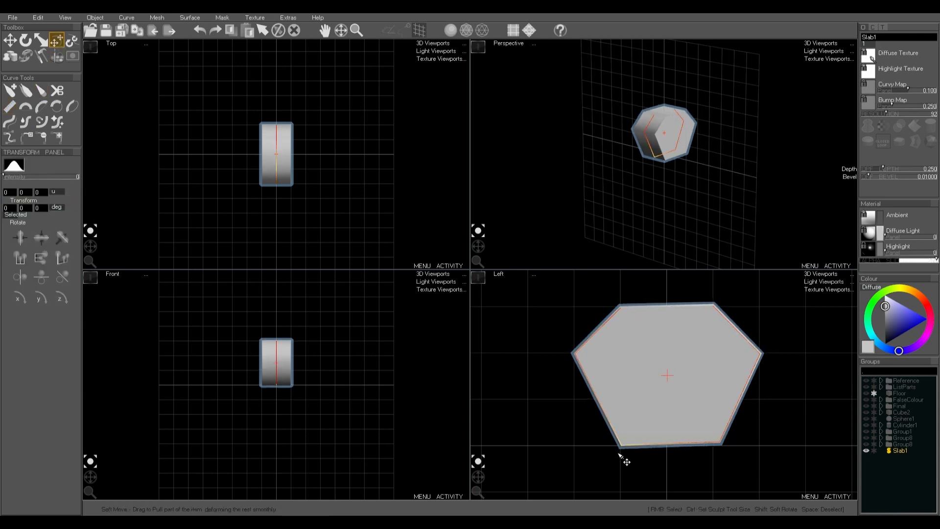
pyautogui.moveTo(733, 452); pyautogui.dragTo(726, 456)
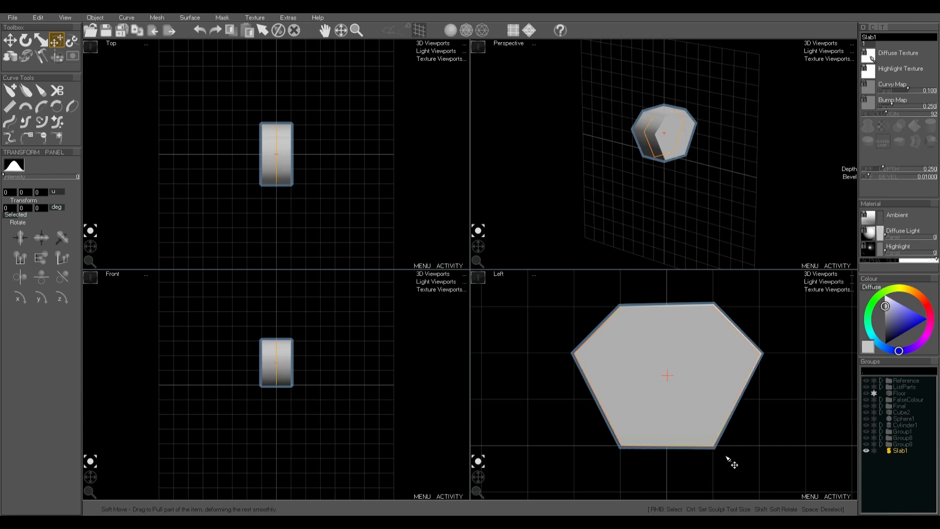
# Scale the hexagonal slab narrower along its width in the Left view.
pyautogui.press('e')
pyautogui.press('r')
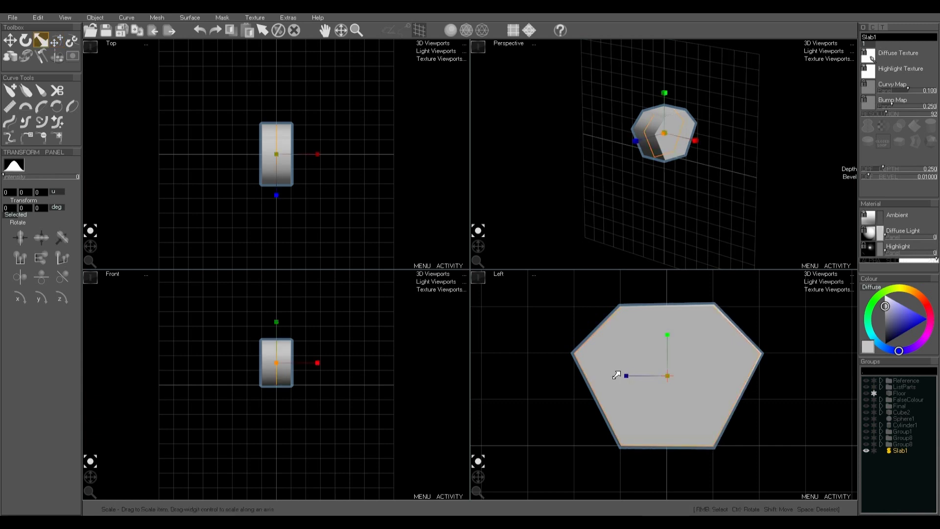
pyautogui.moveTo(616, 375); pyautogui.dragTo(635, 379)
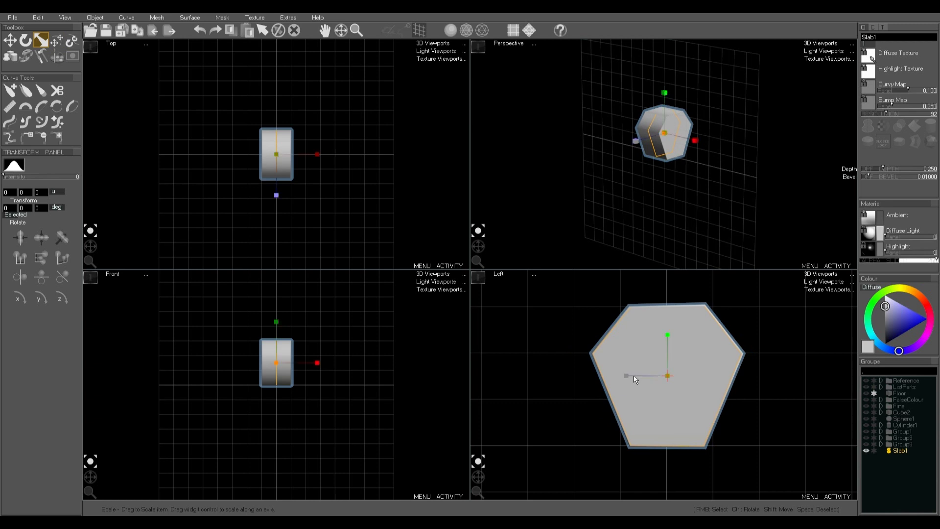
pyautogui.scroll(6, 676, 118)
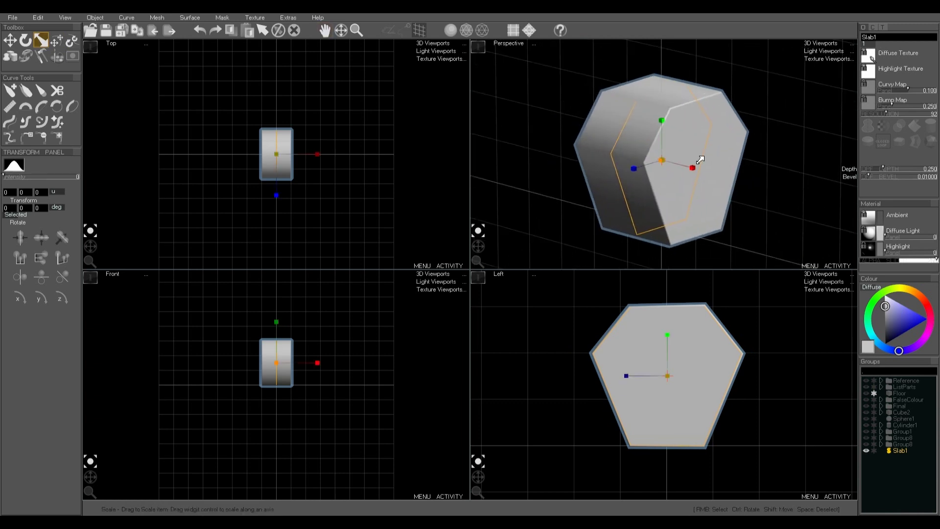
# Convert the hexagonal slab to a Tombstone and scale it down, with a depth of 0.476.
pyautogui.click(930, 141)
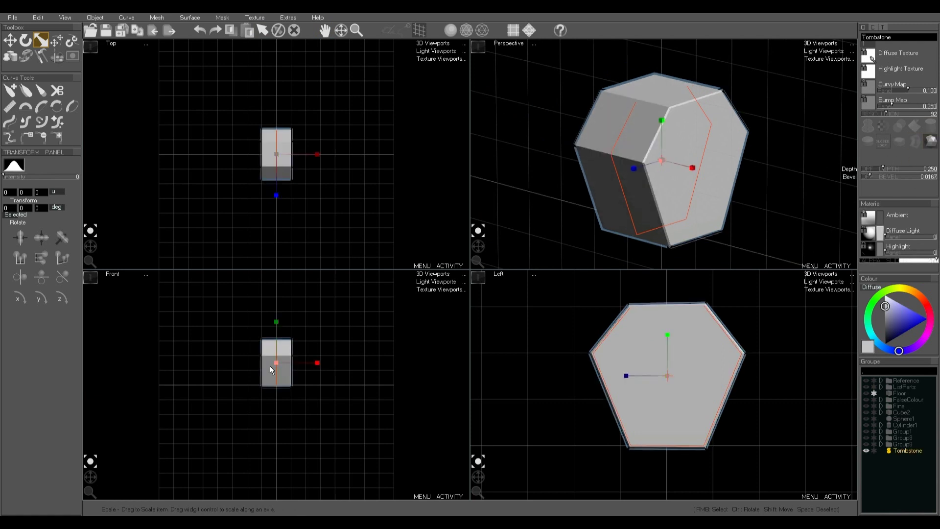
pyautogui.moveTo(270, 365); pyautogui.dragTo(258, 383)
pyautogui.moveTo(882, 168); pyautogui.dragTo(889, 168)
# Duplicate the hexagonal body in place and turn the copy into a slightly larger, thin plate with a depth of 0.0195.
pyautogui.press('ctrl')
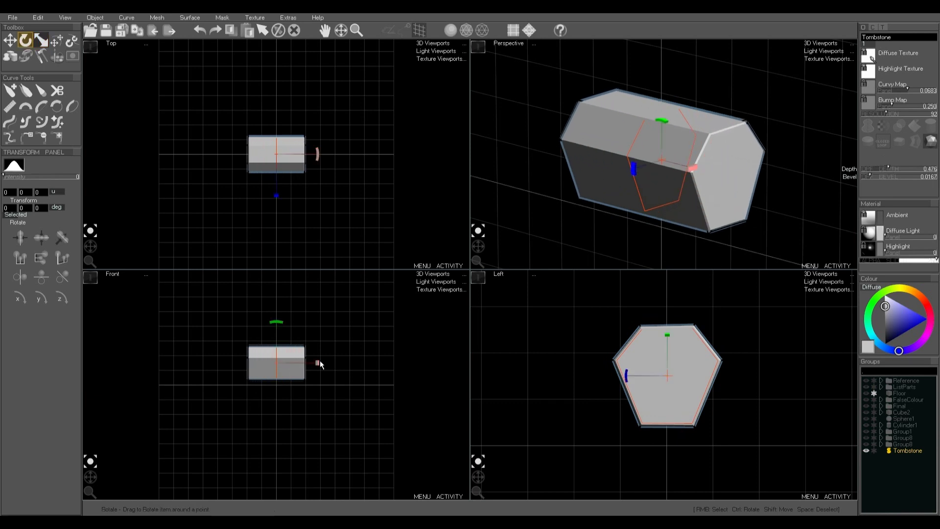
pyautogui.hotkey('ctrl', 'v')
pyautogui.press('s')
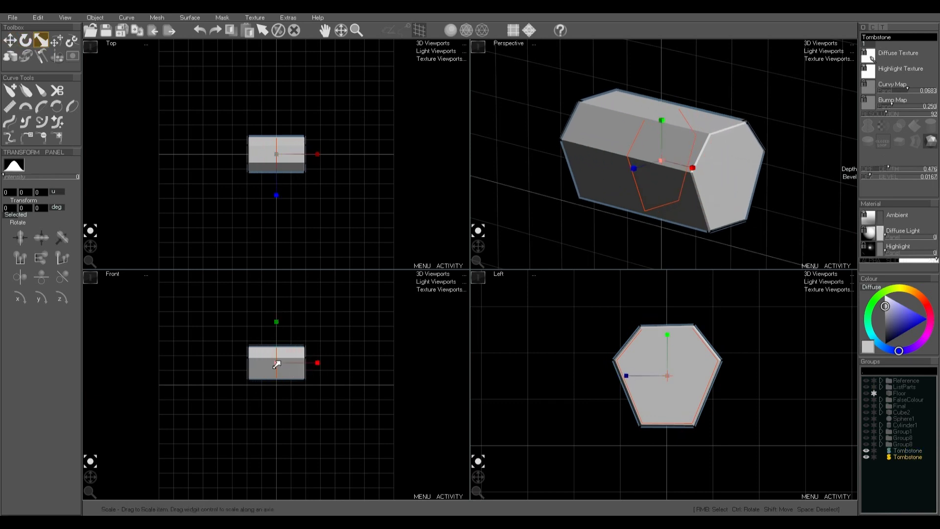
pyautogui.moveTo(275, 361); pyautogui.dragTo(295, 353)
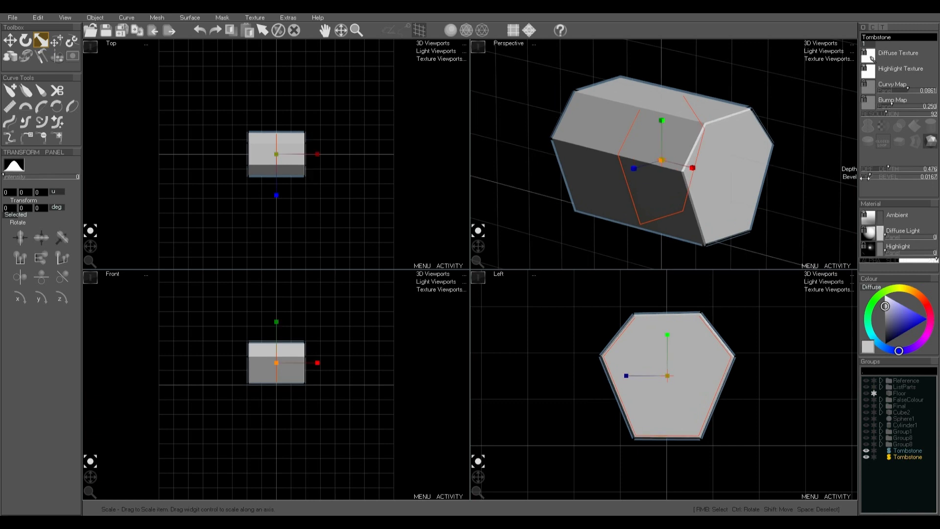
pyautogui.moveTo(877, 169); pyautogui.dragTo(869, 179)
pyautogui.scroll(5, 273, 358)
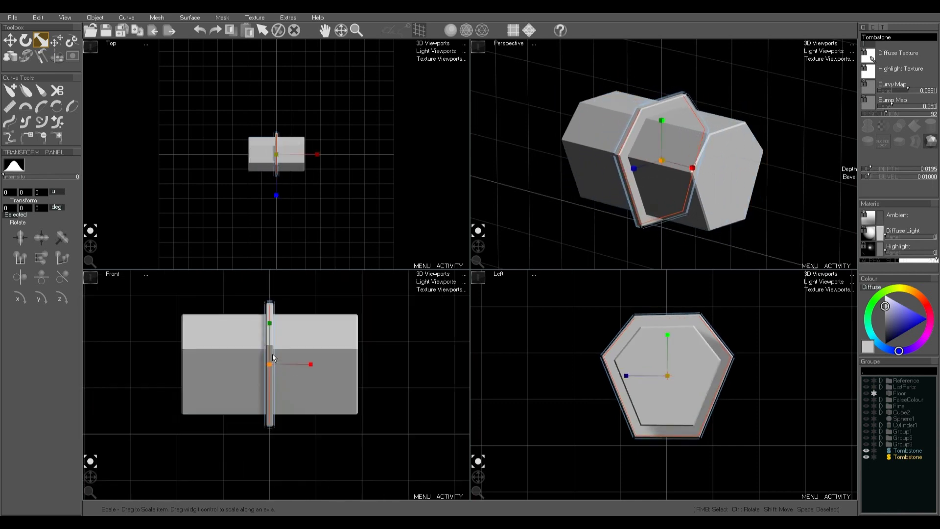
# Copy the thin hexagonal plate and paste eight duplicates of it in place.
pyautogui.hotkey('ctrl', 'c')
pyautogui.hotkey('ctrl', 'v')
pyautogui.hotkey('ctrl', 'v')
pyautogui.hotkey('ctrl', 'v')
pyautogui.hotkey('ctrl', 'v')
pyautogui.hotkey('ctrl', 'v')
pyautogui.hotkey('ctrl', 'v')
pyautogui.hotkey('ctrl', 'v')
pyautogui.hotkey('ctrl', 'v')
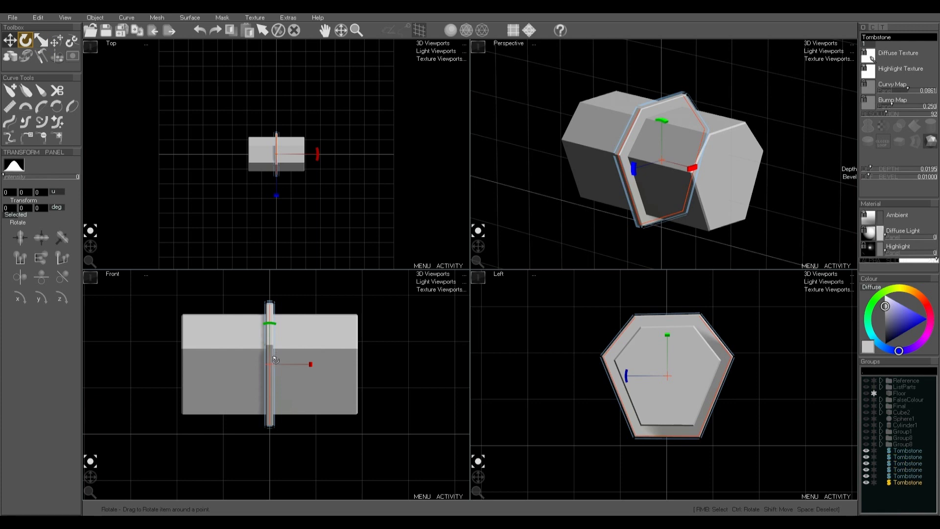
# Move one plate copy along X toward one end of the body and another copy toward the opposite end.
pyautogui.moveTo(313, 366); pyautogui.dragTo(388, 365)
pyautogui.rightClick(269, 356)
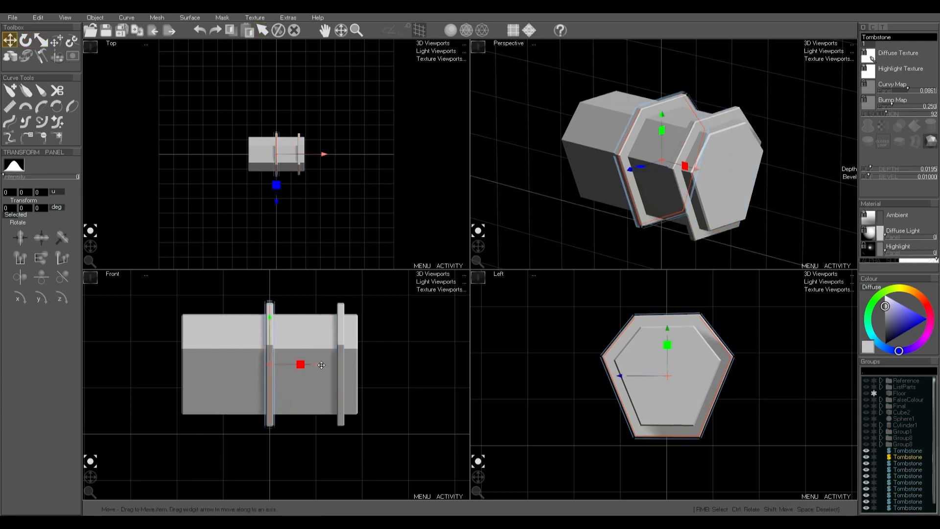
pyautogui.moveTo(317, 364); pyautogui.dragTo(256, 362)
# Select all nine thin plates and distribute them evenly along the X axis to form cooling fins.
pyautogui.scroll(-1, 907, 446)
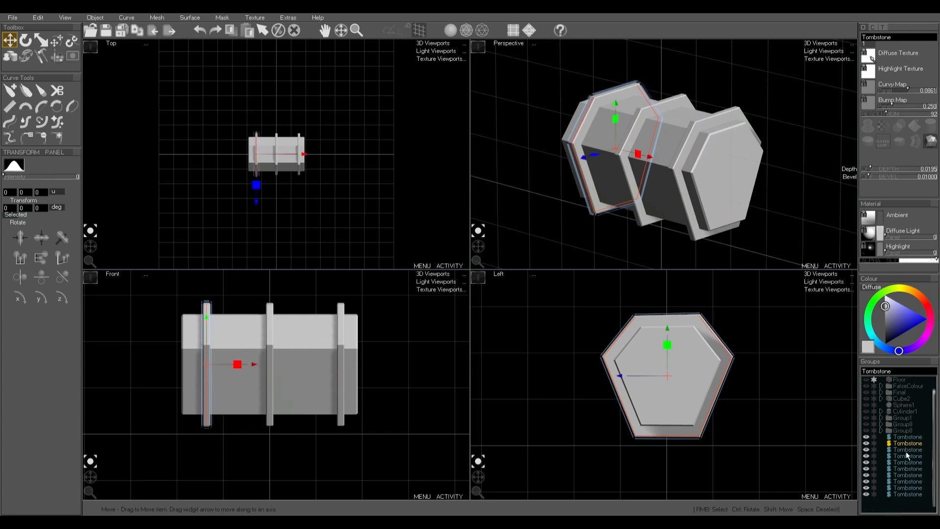
pyautogui.click(906, 437)
pyautogui.click(907, 443)
pyautogui.keyDown('shift'); pyautogui.click(909, 494); pyautogui.keyUp('shift')
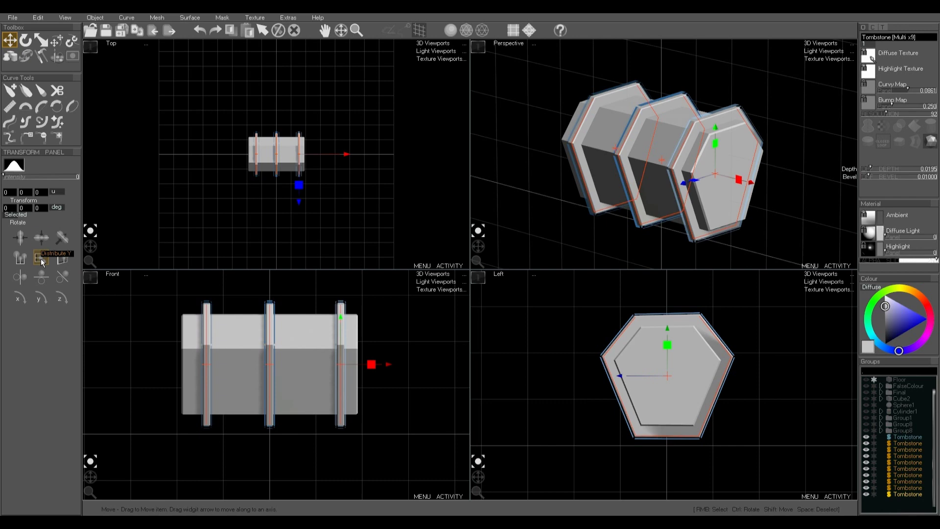
pyautogui.click(20, 259)
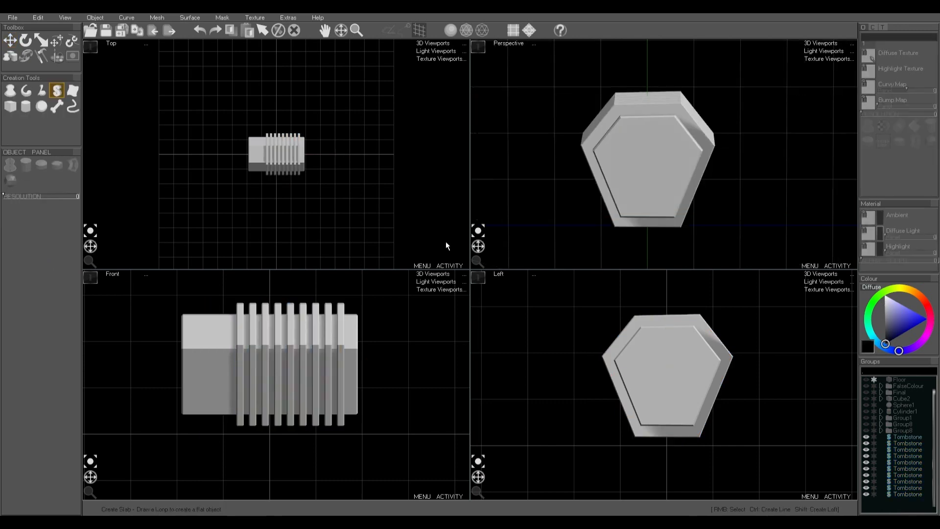
# Group all ten Tombstone objects of the finned cylinder and collapse the group.
pyautogui.moveTo(445, 242); pyautogui.dragTo(486, 212)
pyautogui.moveTo(486, 215); pyautogui.dragTo(499, 259, button='middle')
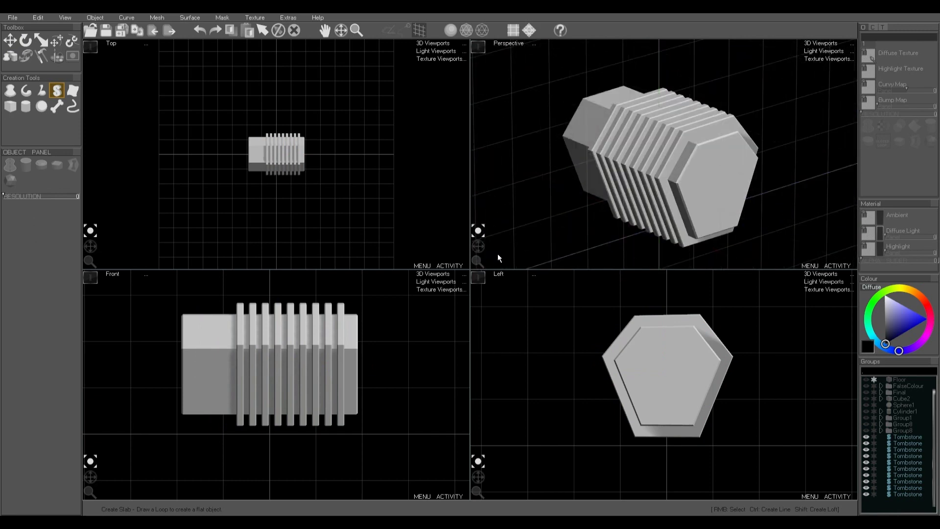
pyautogui.moveTo(904, 437); pyautogui.dragTo(909, 492)
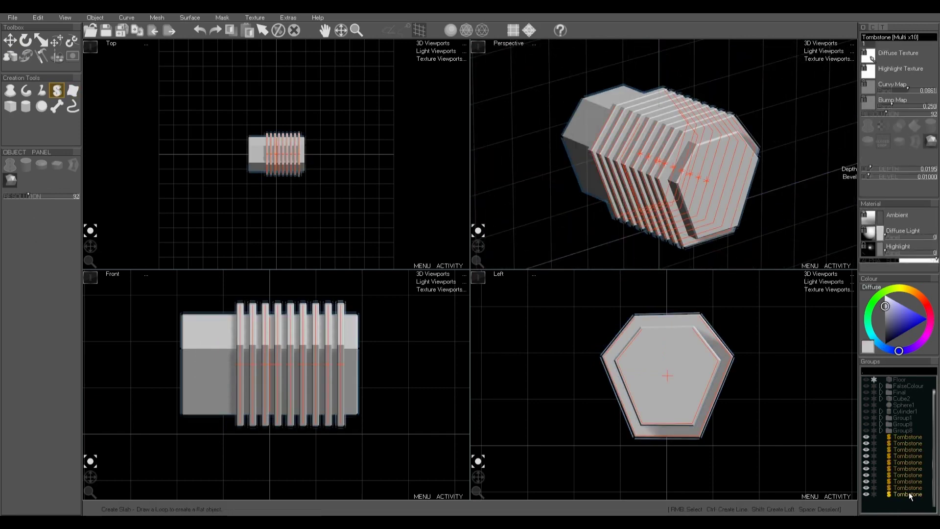
pyautogui.hotkey('ctrl', 'g')
pyautogui.click(881, 436)
# Compare the finned cylinder with the finished engine by briefly showing the FalseColour group in its place.
pyautogui.click(865, 437)
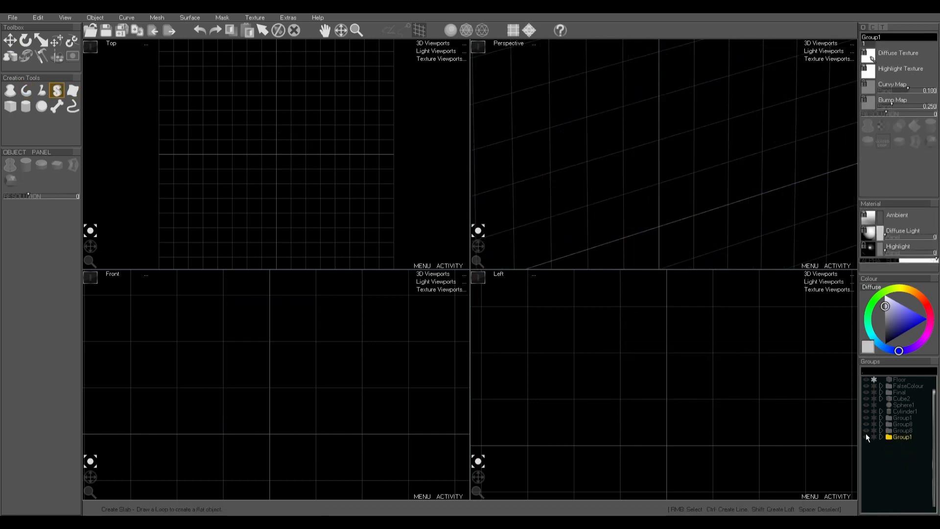
pyautogui.click(865, 386)
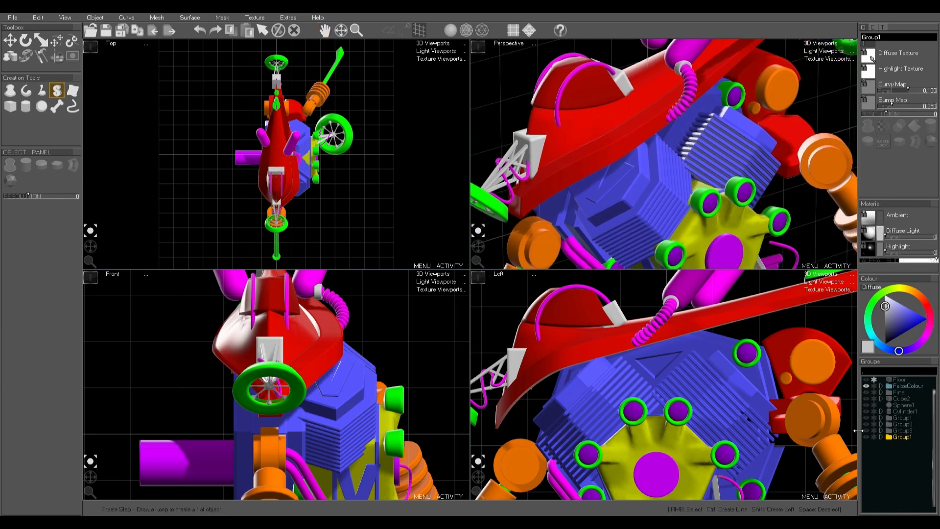
pyautogui.click(866, 436)
pyautogui.click(865, 386)
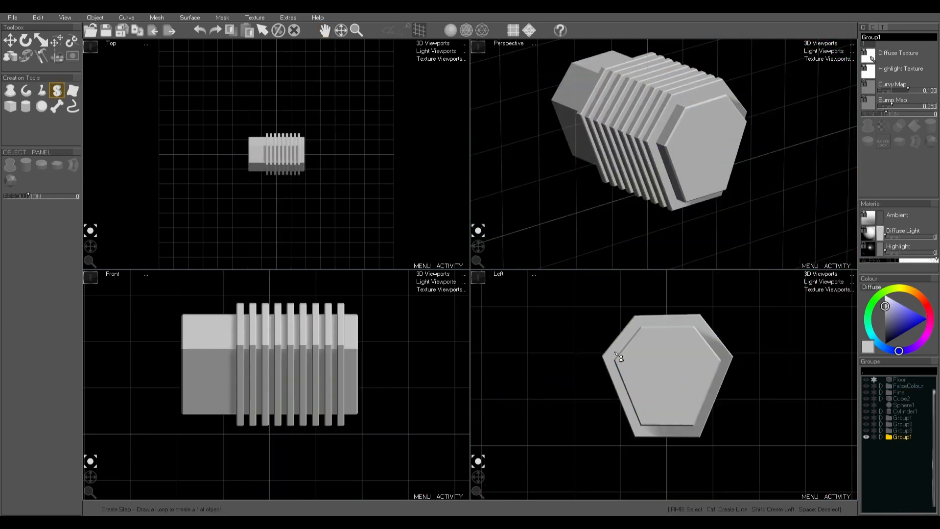
pyautogui.press('space')
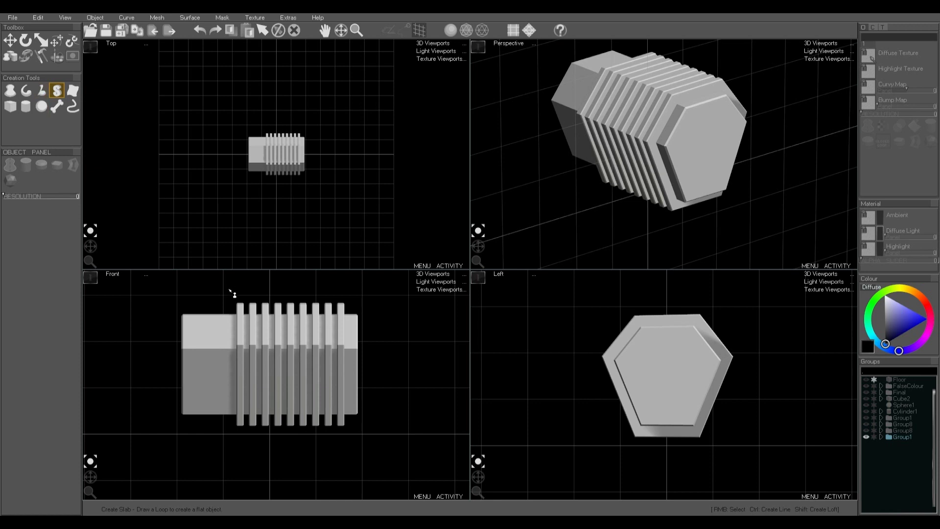
# Draw a closed V-shaped slab outline in the Left view and straighten its edges with Segment to Straight-Line.
pyautogui.scroll(-3, 622, 366)
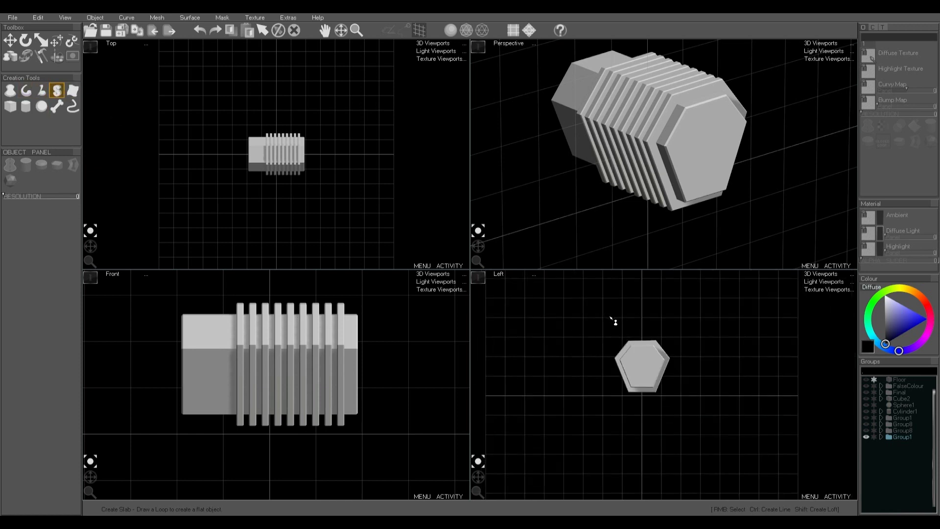
pyautogui.moveTo(581, 318)
pyautogui.mouseDown()
pyautogui.moveTo(611, 411)
pyautogui.moveTo(667, 446)
pyautogui.moveTo(710, 322)
pyautogui.mouseUp()
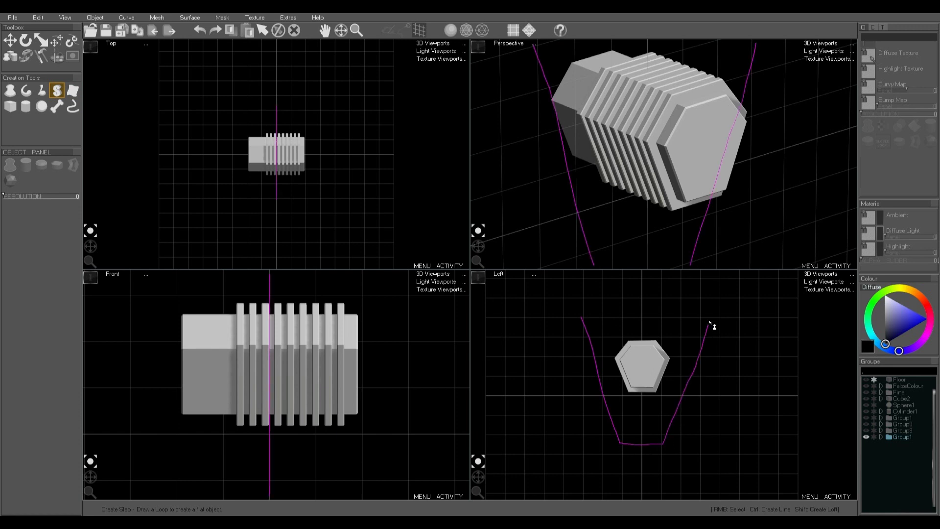
pyautogui.moveTo(655, 350)
pyautogui.mouseDown()
pyautogui.moveTo(629, 361)
pyautogui.moveTo(618, 320)
pyautogui.moveTo(621, 444)
pyautogui.mouseUp()
pyautogui.moveTo(621, 444); pyautogui.dragTo(616, 318)
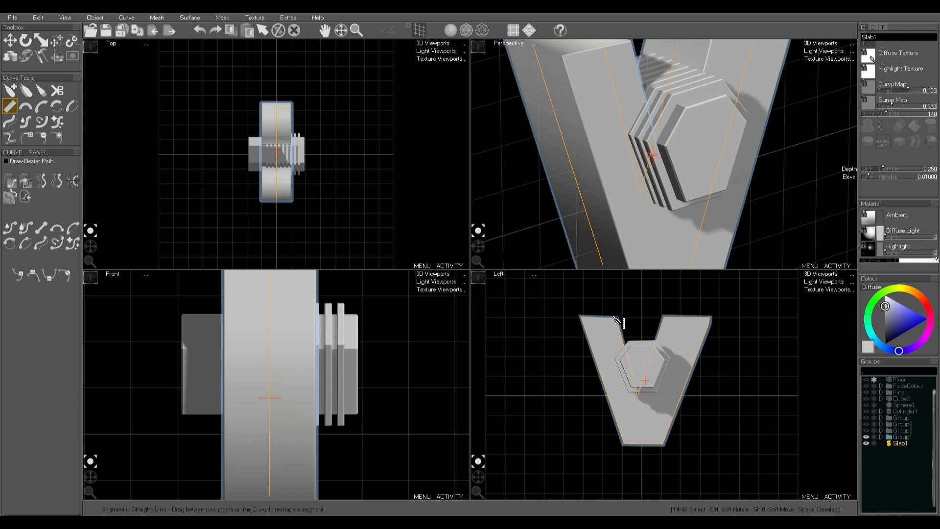
pyautogui.moveTo(710, 321); pyautogui.dragTo(664, 456)
# Adjust the V's corners and inner point with Soft Move into a symmetrical shape, and convert the slab to a Tombstone.
pyautogui.click(56, 40)
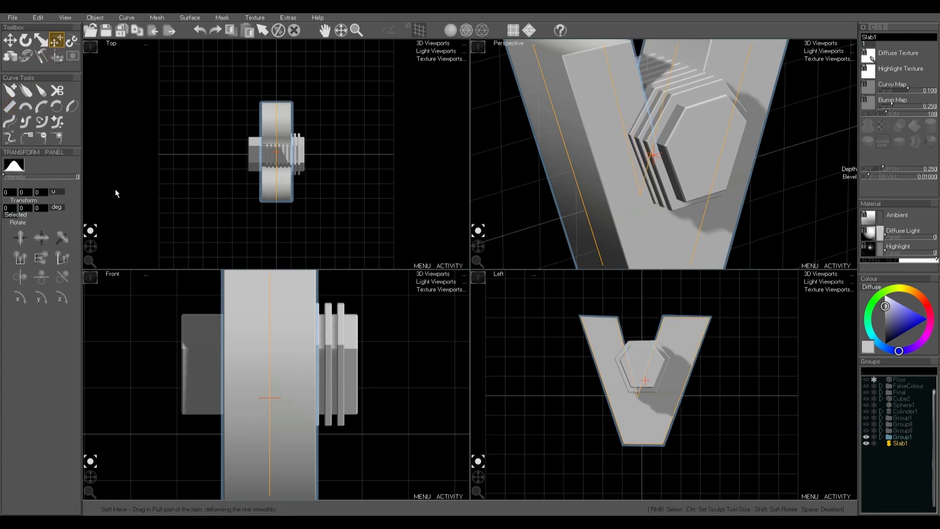
pyautogui.moveTo(623, 444); pyautogui.dragTo(621, 435)
pyautogui.moveTo(665, 444); pyautogui.dragTo(664, 435)
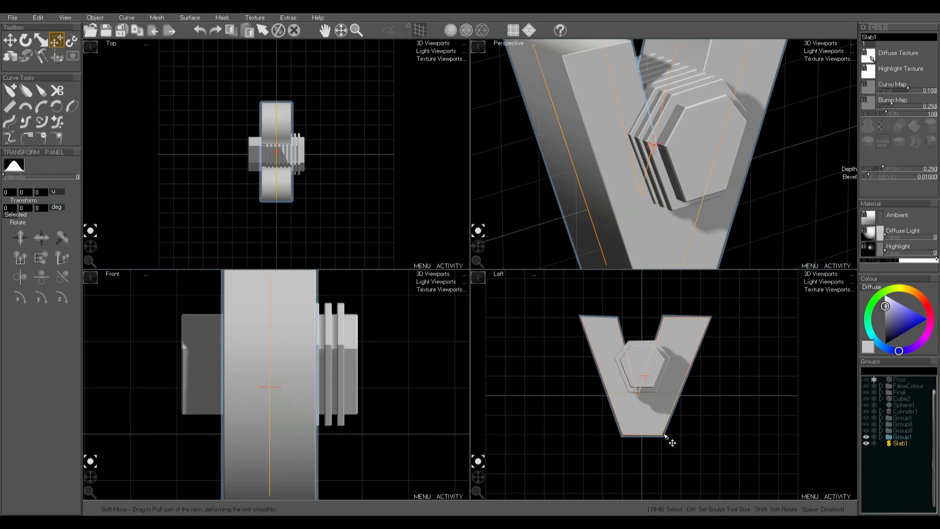
pyautogui.moveTo(712, 317); pyautogui.dragTo(662, 318)
pyautogui.moveTo(616, 318); pyautogui.dragTo(585, 319)
pyautogui.moveTo(639, 400); pyautogui.dragTo(649, 407)
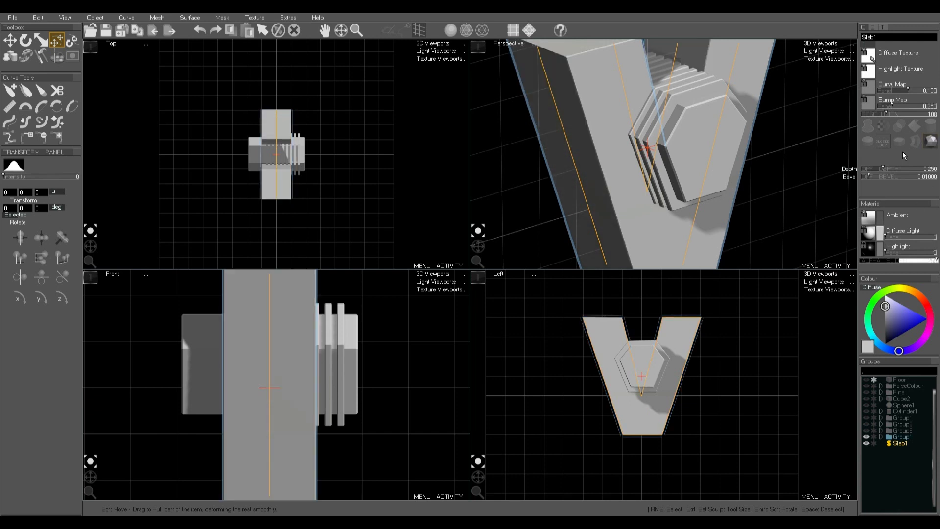
# Thin the V slab to a depth of 0.0595 and scale it down to fit within the cylinder's hexagonal end face.
pyautogui.moveTo(869, 177); pyautogui.dragTo(870, 179)
pyautogui.moveTo(883, 169); pyautogui.dragTo(875, 169)
pyautogui.press('e')
pyautogui.press('r')
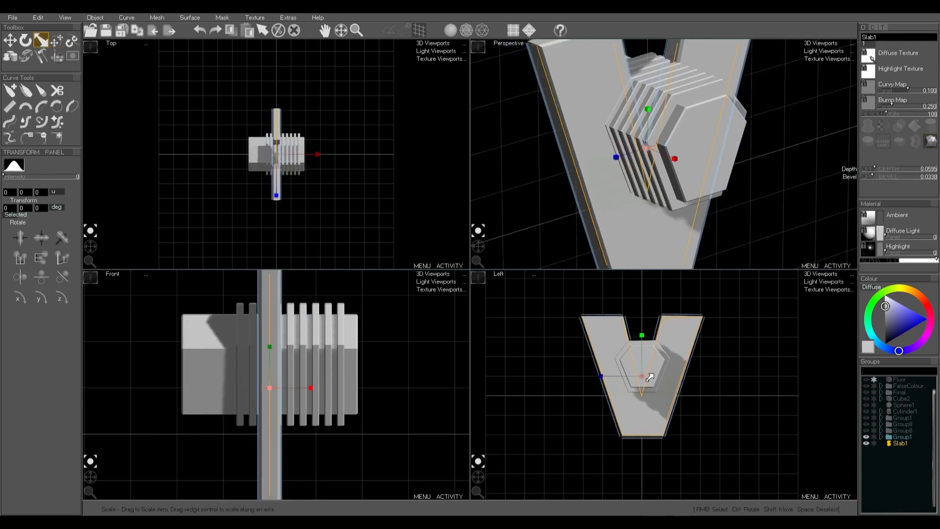
pyautogui.moveTo(650, 377); pyautogui.dragTo(600, 431)
# Place the V on the cylinder's end face, slightly sunk in, and set its bevel to 0.0167.
pyautogui.press('m')
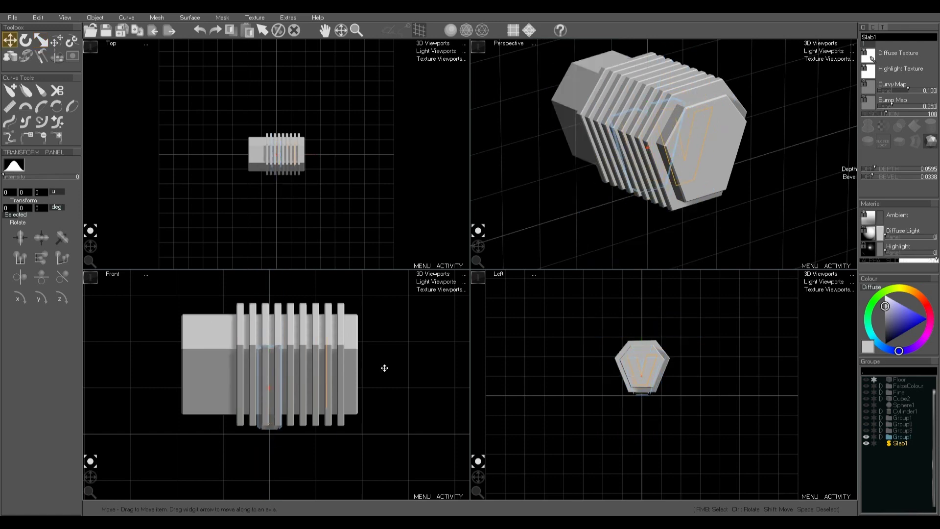
pyautogui.moveTo(385, 368); pyautogui.dragTo(410, 366)
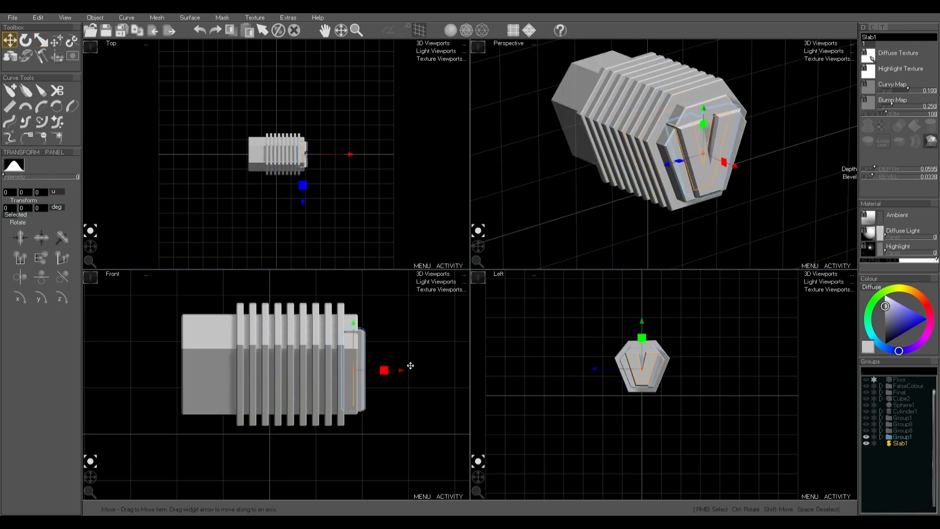
pyautogui.moveTo(874, 181); pyautogui.dragTo(872, 181)
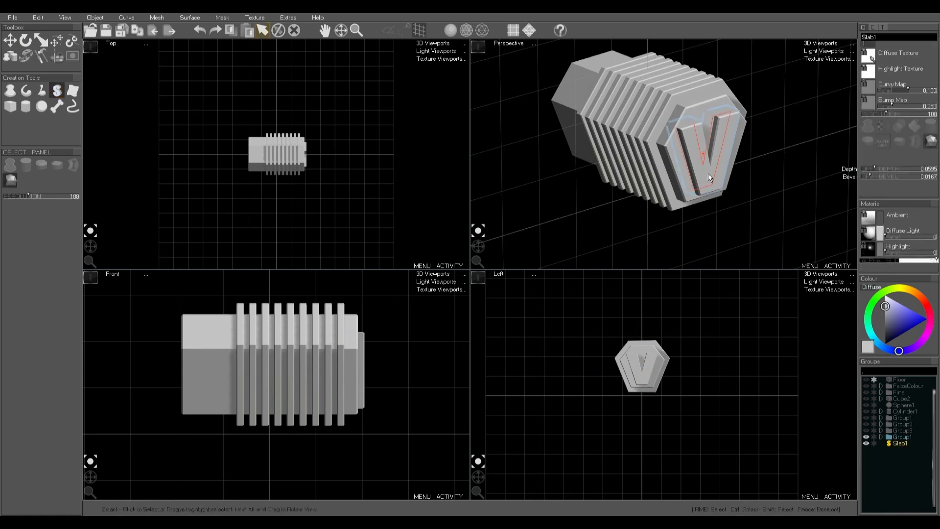
pyautogui.moveTo(402, 373); pyautogui.dragTo(400, 374)
pyautogui.press('space')
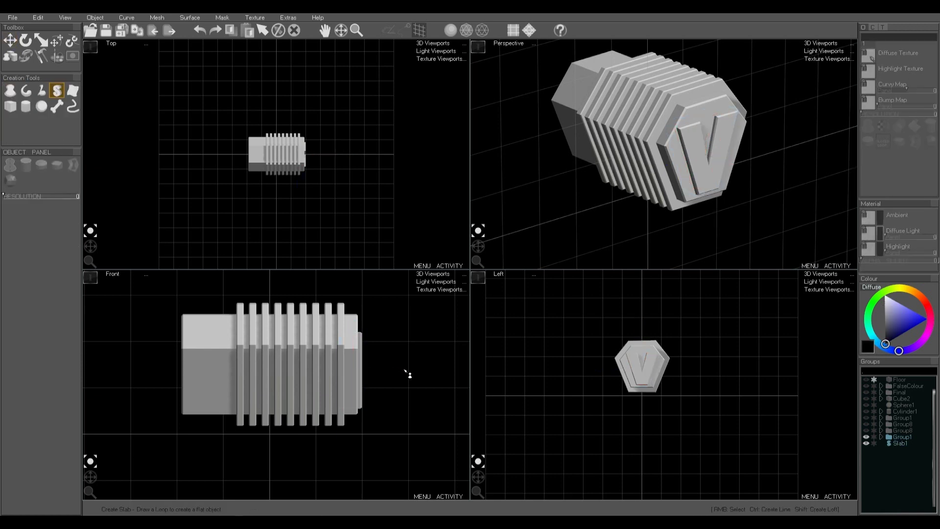
# Move the V slab into the finned cylinder's group and hide that group.
pyautogui.scroll(-3, 637, 175)
pyautogui.moveTo(641, 178); pyautogui.dragTo(650, 201, button='middle')
pyautogui.moveTo(900, 443); pyautogui.dragTo(902, 437)
pyautogui.click(866, 436)
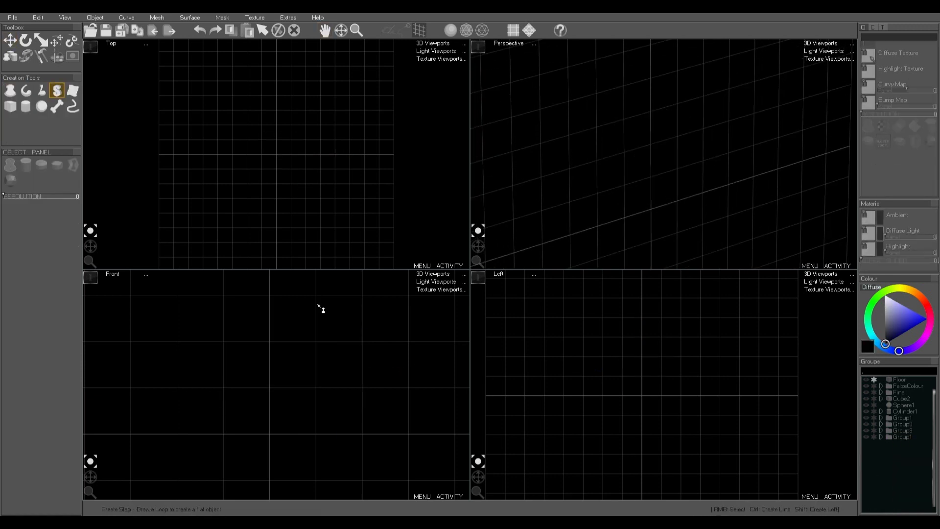
# Draw a hexagonal slab outline with a stepped notch in one side in the Front view and straighten its edges.
pyautogui.moveTo(320, 305)
pyautogui.mouseDown()
pyautogui.moveTo(212, 304)
pyautogui.moveTo(194, 425)
pyautogui.moveTo(304, 473)
pyautogui.moveTo(354, 418)
pyautogui.mouseUp()
pyautogui.moveTo(321, 376)
pyautogui.mouseDown()
pyautogui.moveTo(361, 361)
pyautogui.moveTo(329, 309)
pyautogui.mouseUp()
pyautogui.click(10, 107)
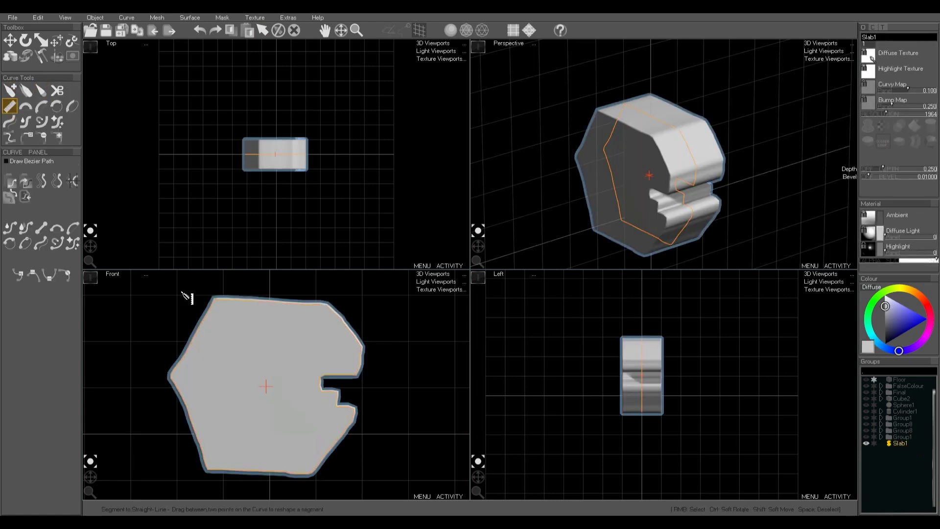
pyautogui.moveTo(212, 299); pyautogui.dragTo(327, 302)
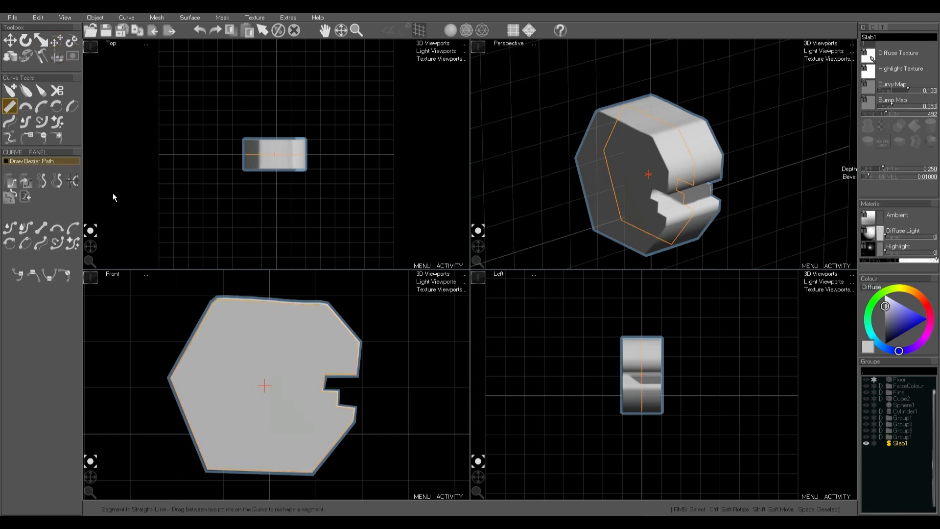
pyautogui.moveTo(216, 298); pyautogui.dragTo(325, 308)
# Convert the notched slab to a Tombstone, reduce its depth to 0.114 and duplicate it in place.
pyautogui.click(57, 41)
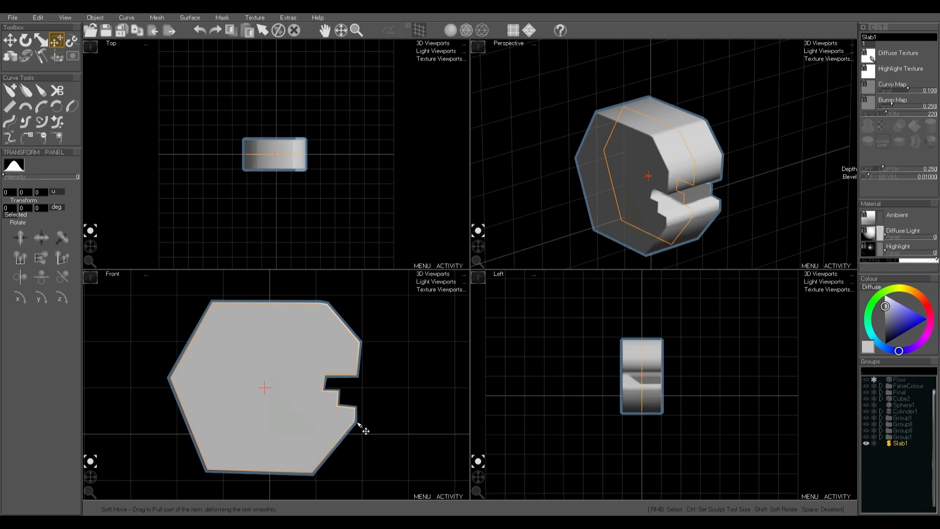
pyautogui.click(930, 143)
pyautogui.moveTo(478, 246); pyautogui.dragTo(537, 240)
pyautogui.press('s')
pyautogui.moveTo(601, 376); pyautogui.dragTo(611, 377)
pyautogui.moveTo(882, 169); pyautogui.dragTo(878, 169)
pyautogui.hotkey('ctrl', 'v')
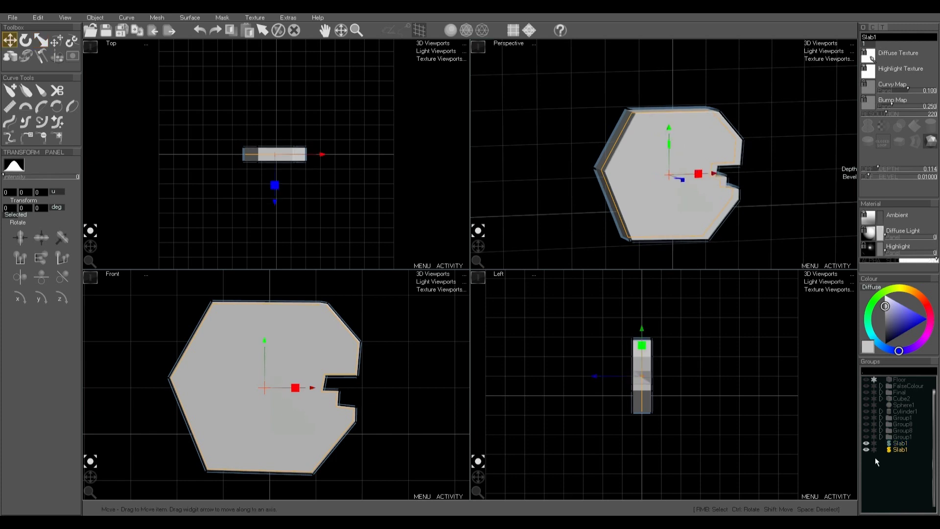
# Scale the duplicated notched slab slightly smaller than the original and increase its depth to 0.238.
pyautogui.press('e')
pyautogui.press('r')
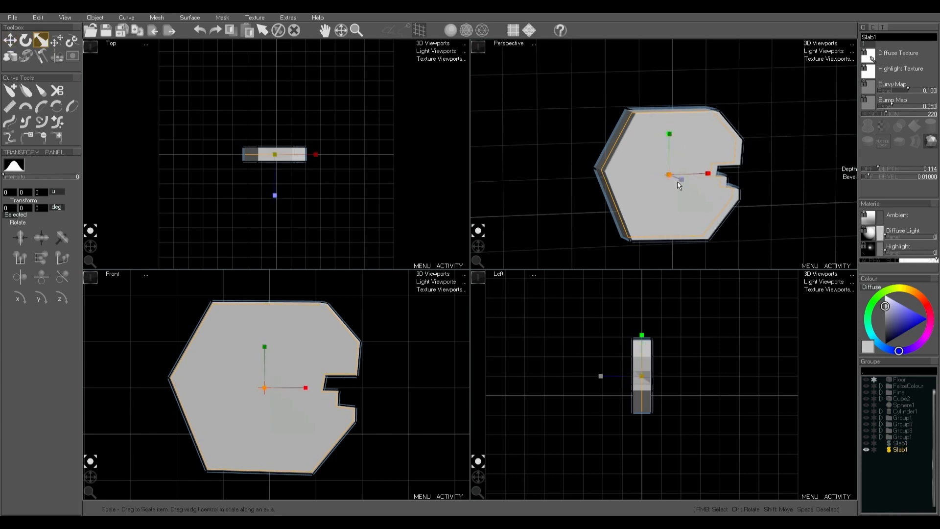
pyautogui.moveTo(669, 177); pyautogui.dragTo(663, 181)
pyautogui.moveTo(900, 172); pyautogui.dragTo(885, 170)
pyautogui.click(866, 443)
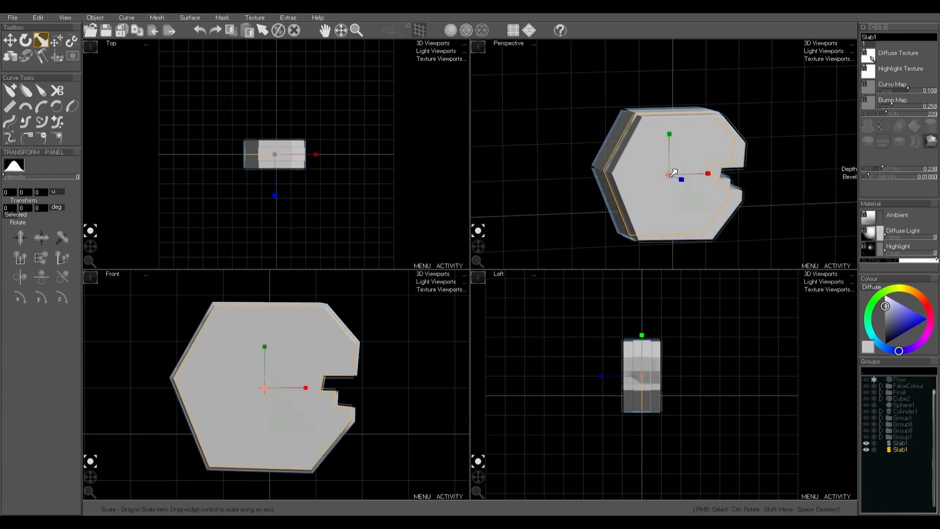
pyautogui.moveTo(671, 175); pyautogui.dragTo(668, 184)
pyautogui.press('space')
pyautogui.moveTo(505, 265); pyautogui.dragTo(527, 248, button='middle')
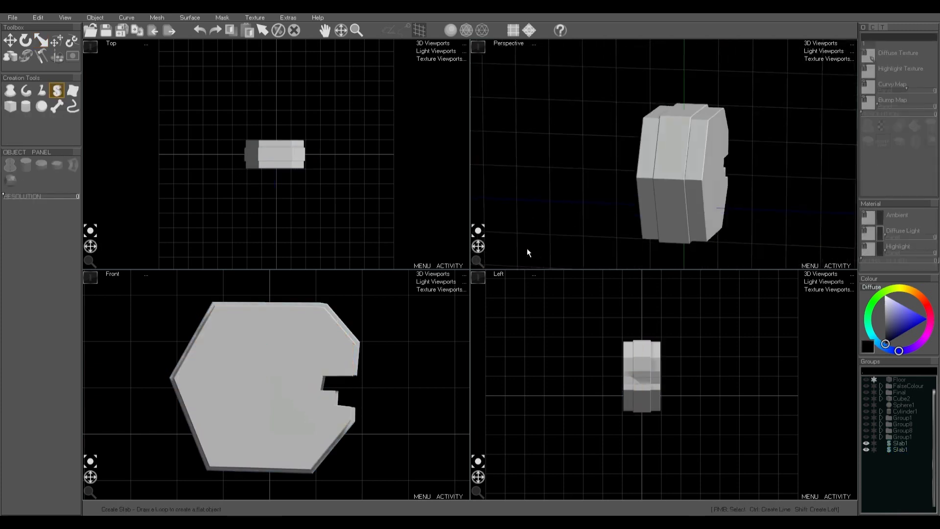
pyautogui.moveTo(527, 253); pyautogui.dragTo(462, 245)
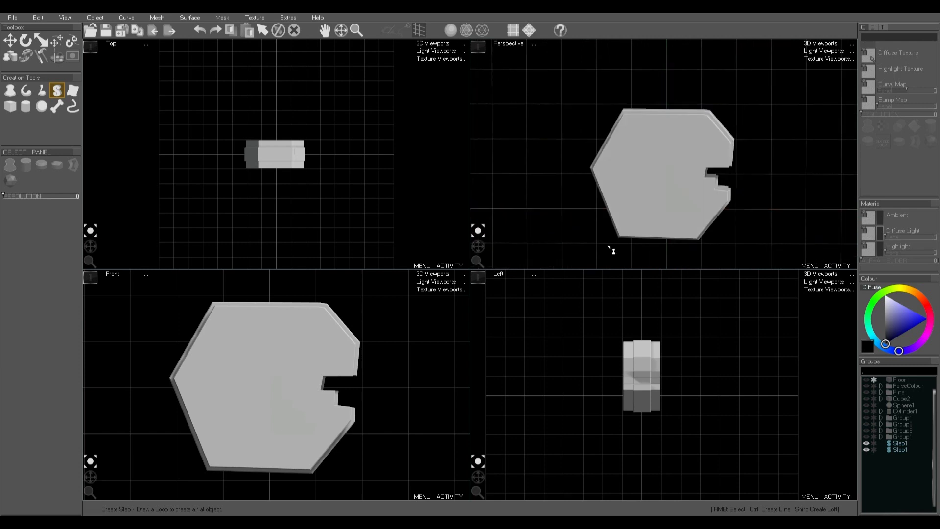
# Cut two triangular openings into the thicker slab's face, one near its upper edge and one near its lower-left corner, with straightened edges.
pyautogui.click(887, 450)
pyautogui.click(38, 57)
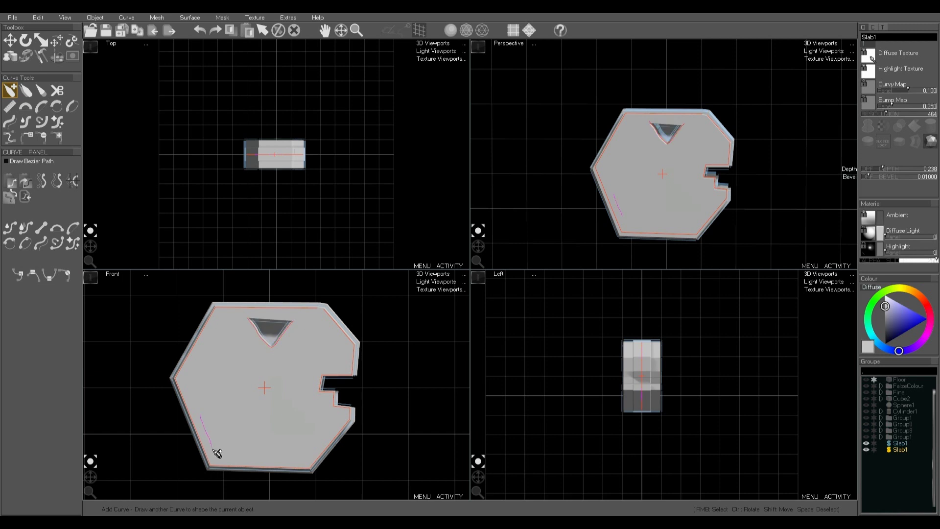
pyautogui.moveTo(233, 428)
pyautogui.mouseDown()
pyautogui.moveTo(214, 454)
pyautogui.moveTo(201, 419)
pyautogui.mouseUp()
pyautogui.rightClick(236, 422)
pyautogui.click(11, 104)
pyautogui.moveTo(293, 322)
pyautogui.mouseDown()
pyautogui.moveTo(273, 346)
pyautogui.moveTo(250, 321)
pyautogui.moveTo(293, 320)
pyautogui.mouseUp()
pyautogui.keyDown('alt'); pyautogui.moveTo(485, 256); pyautogui.dragTo(496, 254); pyautogui.keyUp('alt')
pyautogui.press('space')
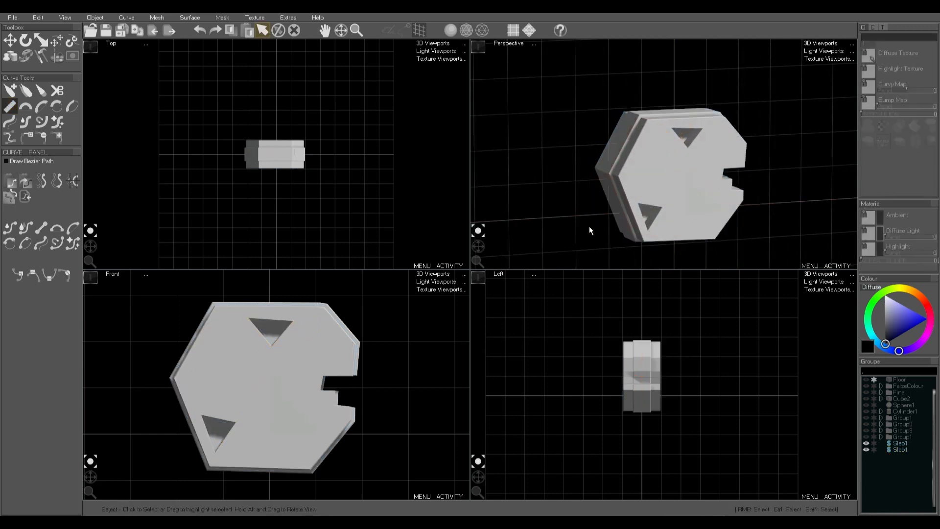
# Nest the two notched slabs together, hide them and show the FalseColour group.
pyautogui.click(866, 443)
pyautogui.moveTo(479, 247)
pyautogui.mouseDown()
pyautogui.moveTo(465, 250)
pyautogui.moveTo(473, 246)
pyautogui.mouseUp()
pyautogui.click(867, 443)
pyautogui.moveTo(900, 443); pyautogui.dragTo(902, 449)
pyautogui.click(865, 442)
pyautogui.click(866, 386)
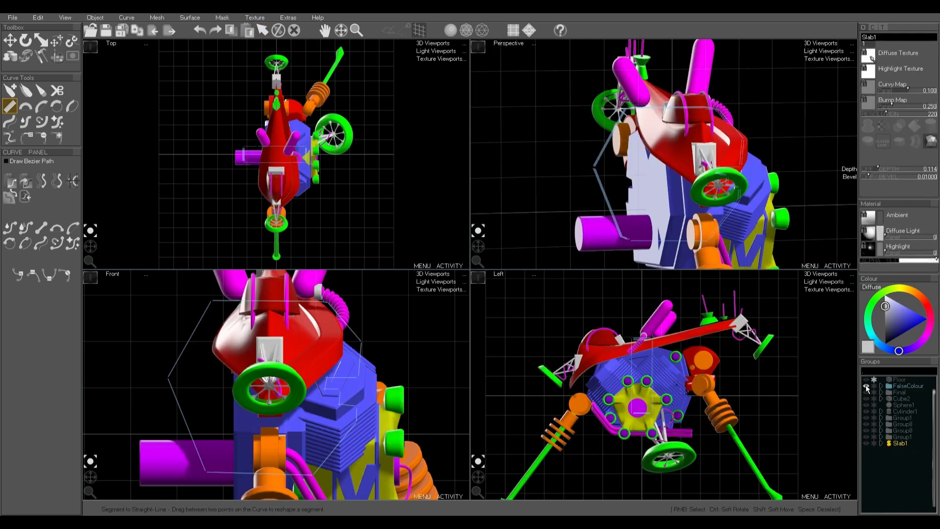
# Examine the coloured vehicle's body, engine and rear parts from the side in the enlarged Perspective view.
pyautogui.moveTo(415, 243); pyautogui.dragTo(393, 245)
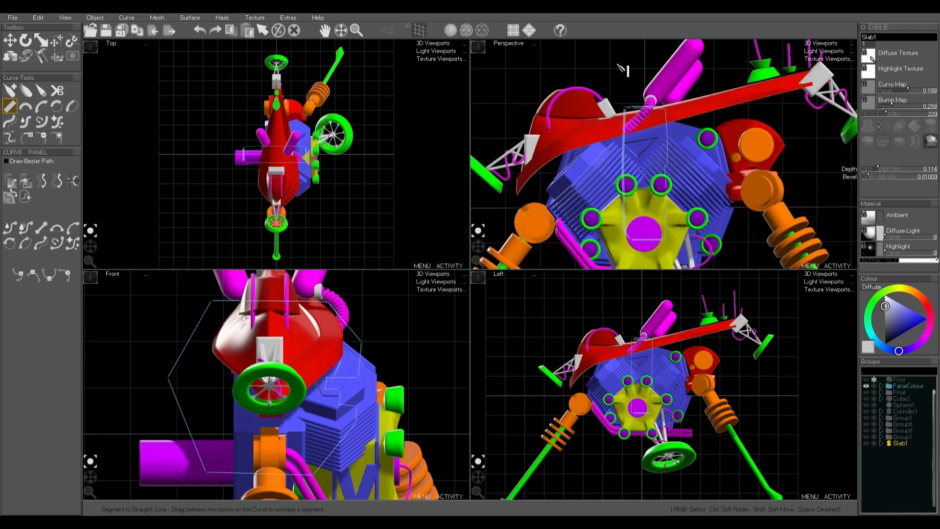
pyautogui.press('space')
pyautogui.scroll(-1, 654, 131)
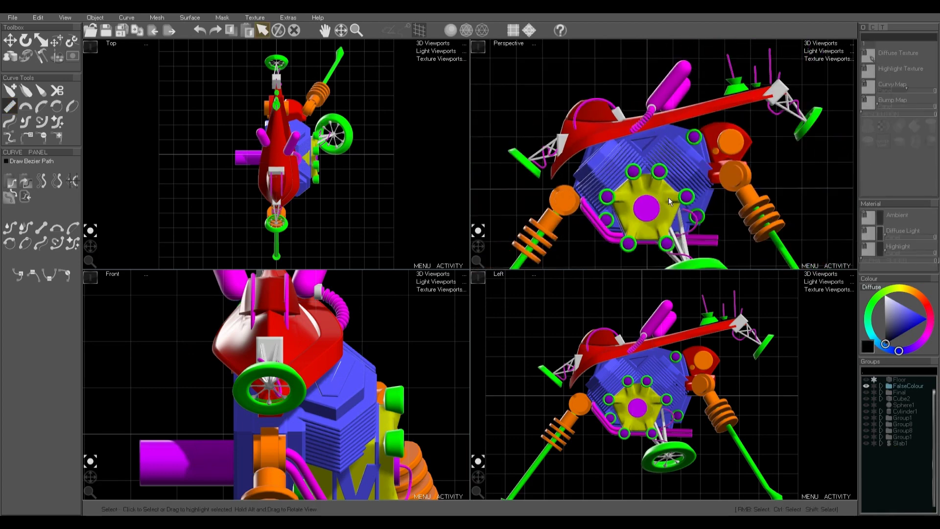
pyautogui.keyDown('alt'); pyautogui.moveTo(669, 198); pyautogui.dragTo(674, 167); pyautogui.keyUp('alt')
pyautogui.moveTo(658, 141); pyautogui.dragTo(655, 198, button='middle')
pyautogui.click(593, 163)
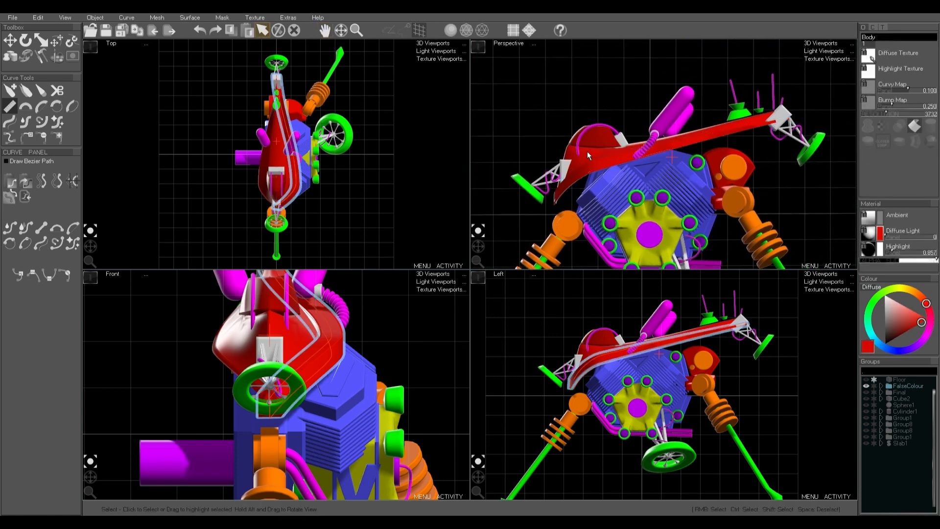
pyautogui.click(563, 150)
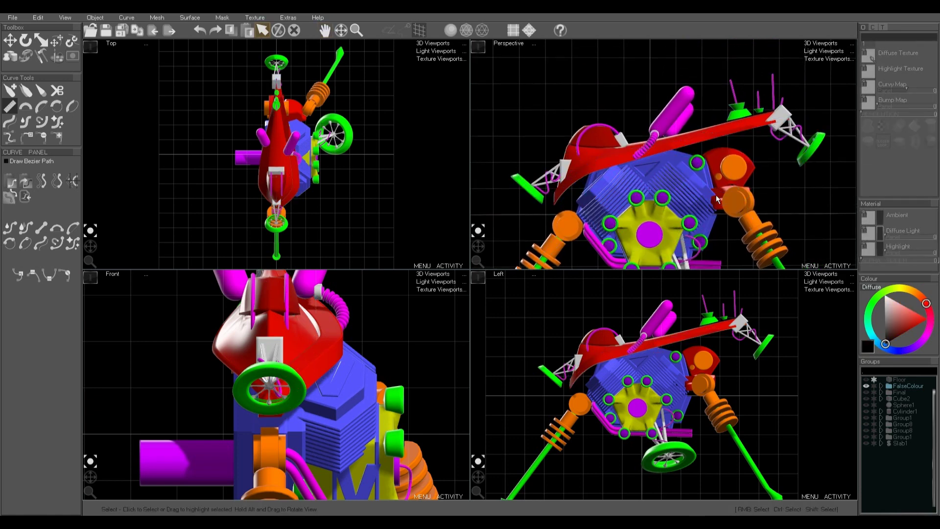
pyautogui.click(712, 152)
pyautogui.click(780, 184)
pyautogui.moveTo(642, 172); pyautogui.dragTo(645, 187, button='middle')
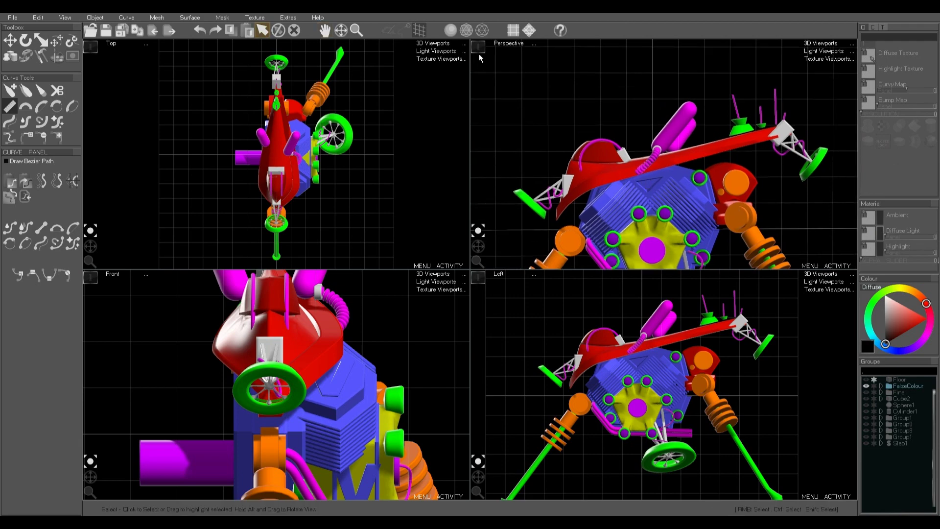
pyautogui.click(478, 46)
pyautogui.keyDown('alt'); pyautogui.moveTo(507, 233); pyautogui.dragTo(504, 229); pyautogui.keyUp('alt')
pyautogui.moveTo(92, 476)
pyautogui.mouseDown()
pyautogui.moveTo(138, 477)
pyautogui.moveTo(67, 484)
pyautogui.moveTo(88, 475)
pyautogui.mouseUp()
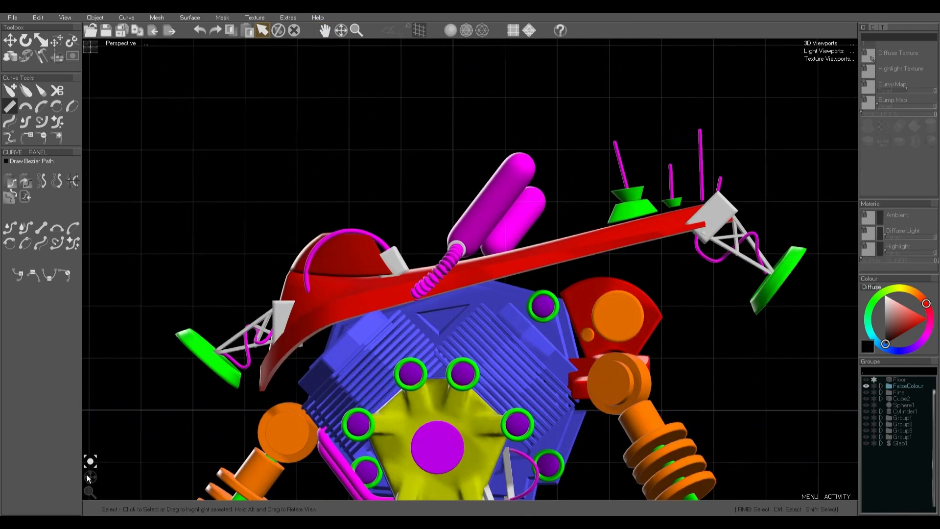
# Move the red fan-shaped Rear part out of the vehicle into the empty space behind it.
pyautogui.moveTo(700, 390); pyautogui.dragTo(431, 313, button='middle')
pyautogui.click(387, 245)
pyautogui.press('w')
pyautogui.moveTo(387, 245); pyautogui.dragTo(674, 320)
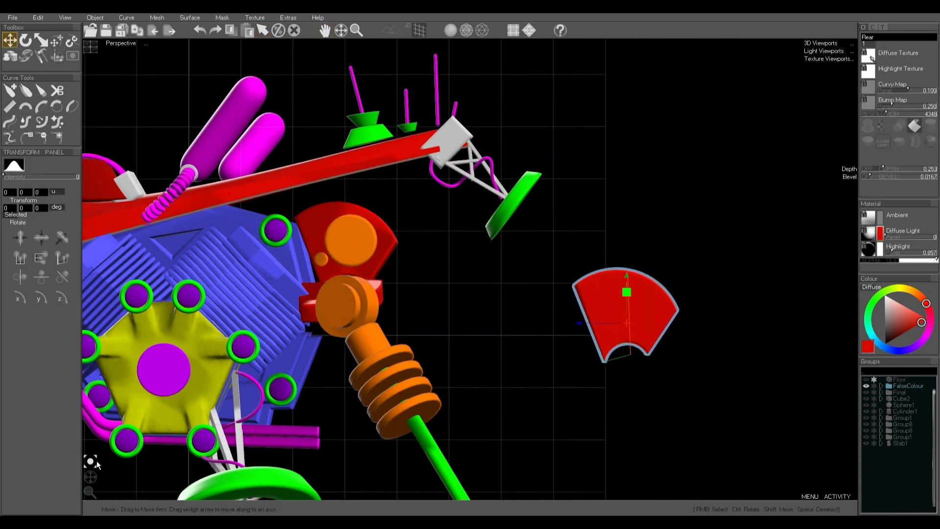
pyautogui.click(95, 461)
pyautogui.keyDown('alt'); pyautogui.moveTo(111, 465); pyautogui.dragTo(130, 483); pyautogui.keyUp('alt')
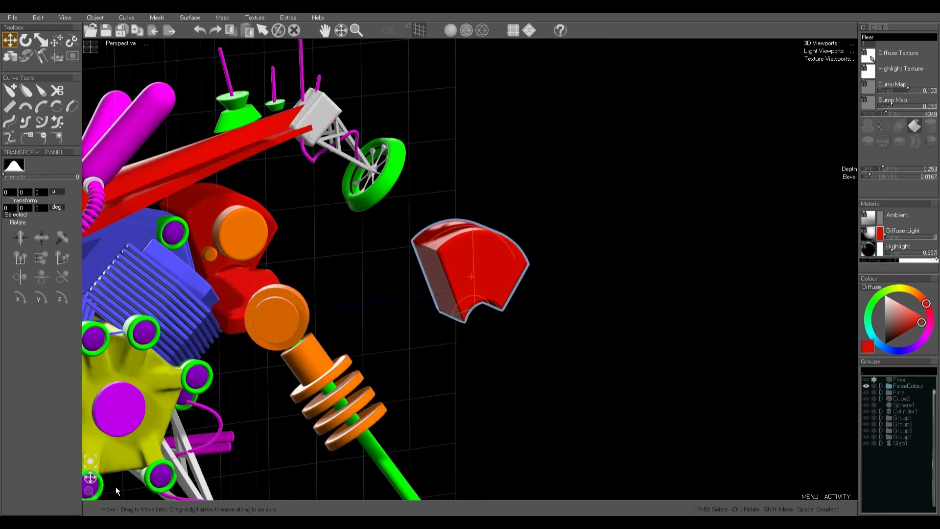
pyautogui.press('space')
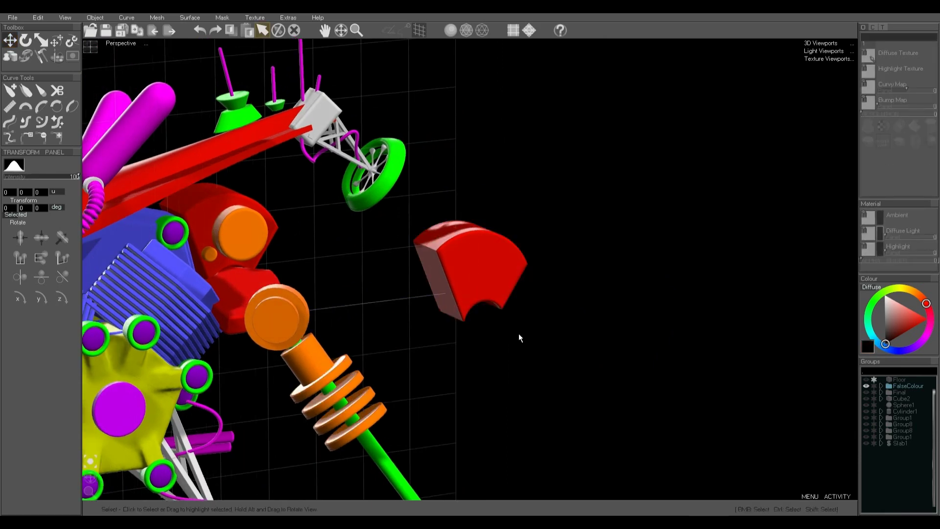
# Draw a fan-shaped Loft beside the red Rear part in the Left view from a vertical centre line, a lower arc and a wider upper arc.
pyautogui.click(91, 47)
pyautogui.scroll(7, 690, 385)
pyautogui.moveTo(797, 396); pyautogui.dragTo(578, 392, button='middle')
pyautogui.scroll(5, 670, 150)
pyautogui.click(593, 389)
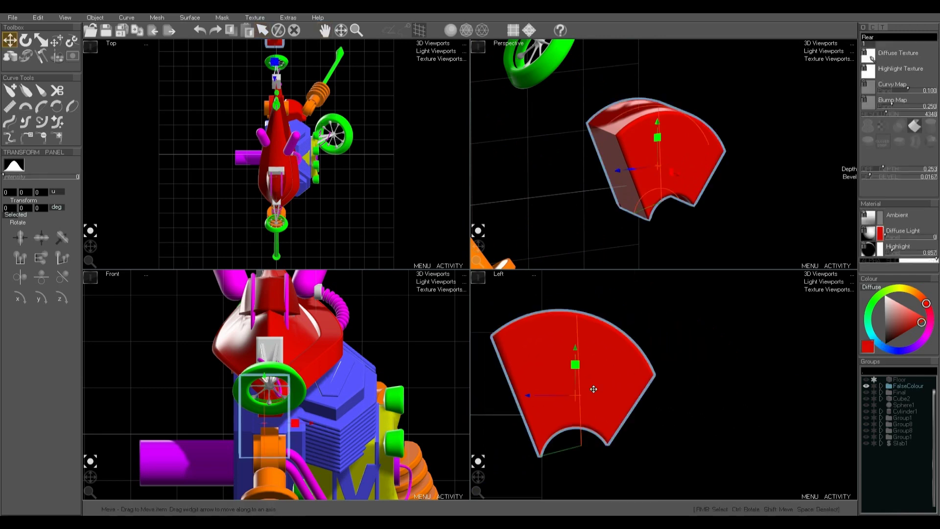
pyautogui.click(679, 413)
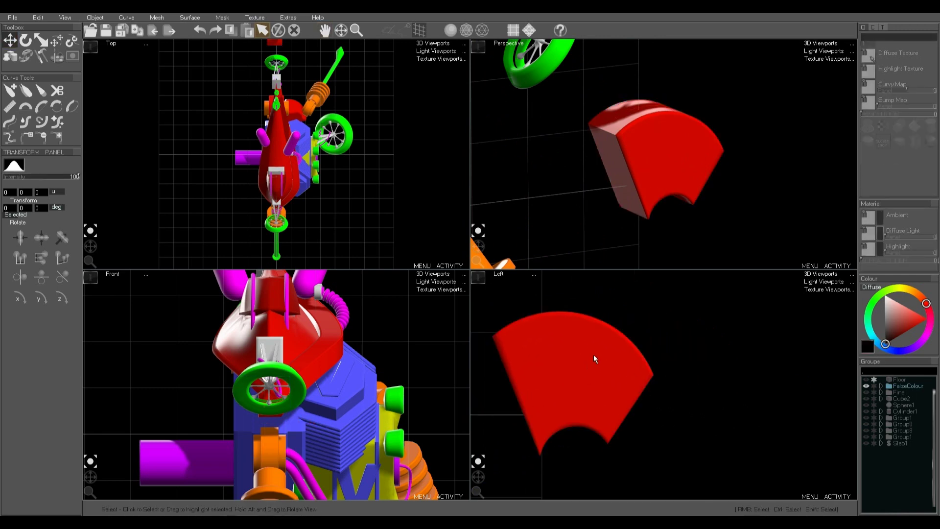
pyautogui.click(24, 58)
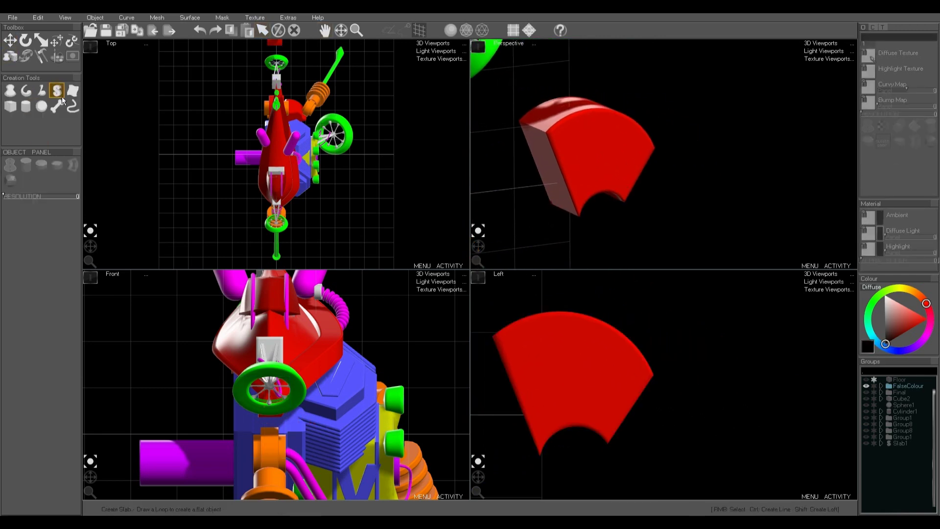
pyautogui.click(73, 90)
pyautogui.moveTo(748, 434); pyautogui.dragTo(749, 317)
pyautogui.moveTo(706, 457); pyautogui.dragTo(779, 461)
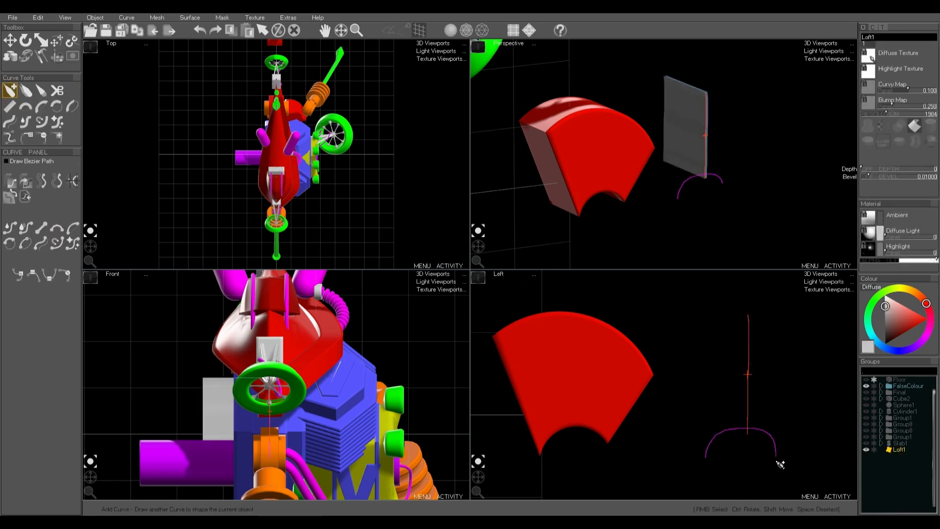
pyautogui.moveTo(676, 346)
pyautogui.mouseDown()
pyautogui.moveTo(797, 343)
pyautogui.moveTo(807, 357)
pyautogui.mouseUp()
# Reshape the fan-shaped loft's lower and upper curves into clean arcs.
pyautogui.rightClick(768, 438)
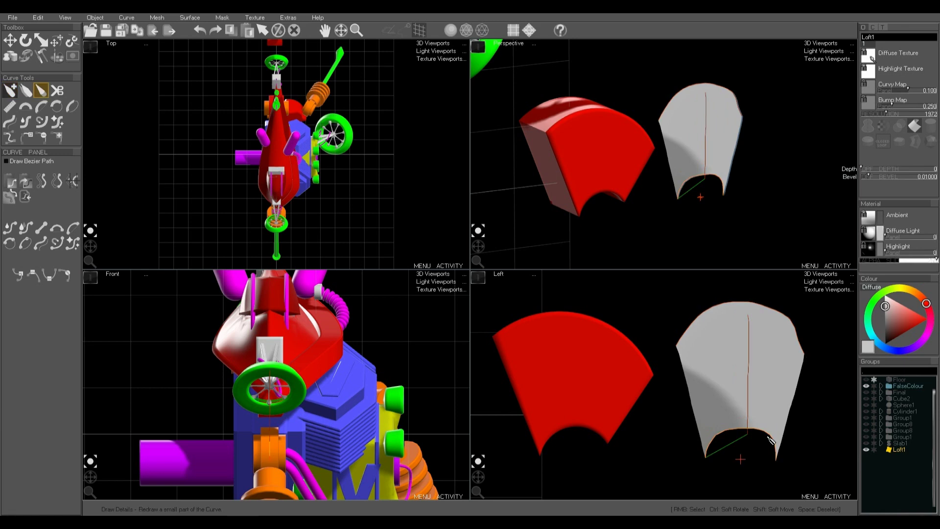
pyautogui.click(57, 228)
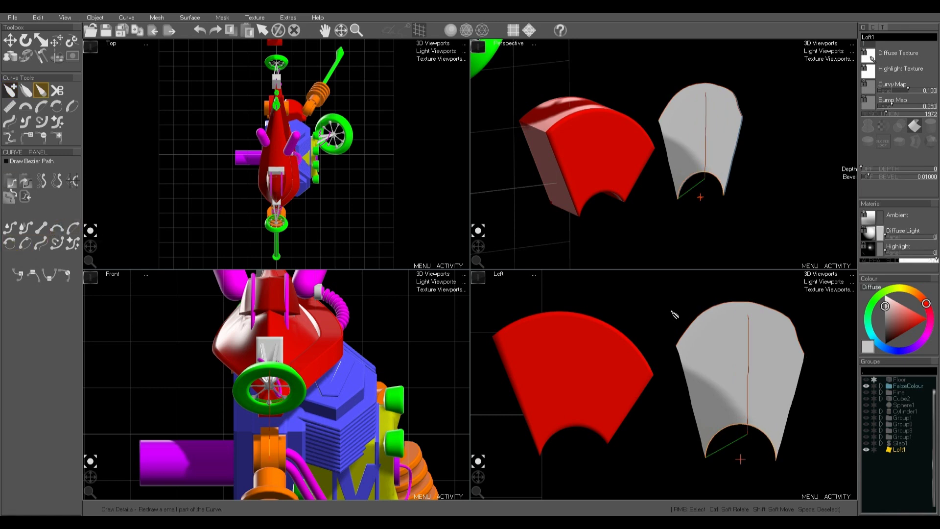
pyautogui.rightClick(702, 318)
pyautogui.click(10, 243)
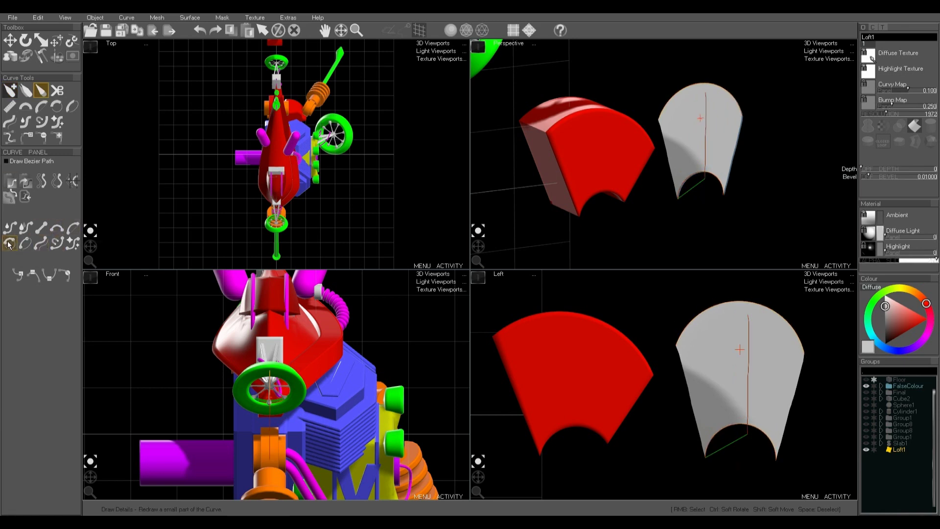
# Give the fan-shaped loft a depth of 0.343 and deselect it.
pyautogui.rightClick(748, 354)
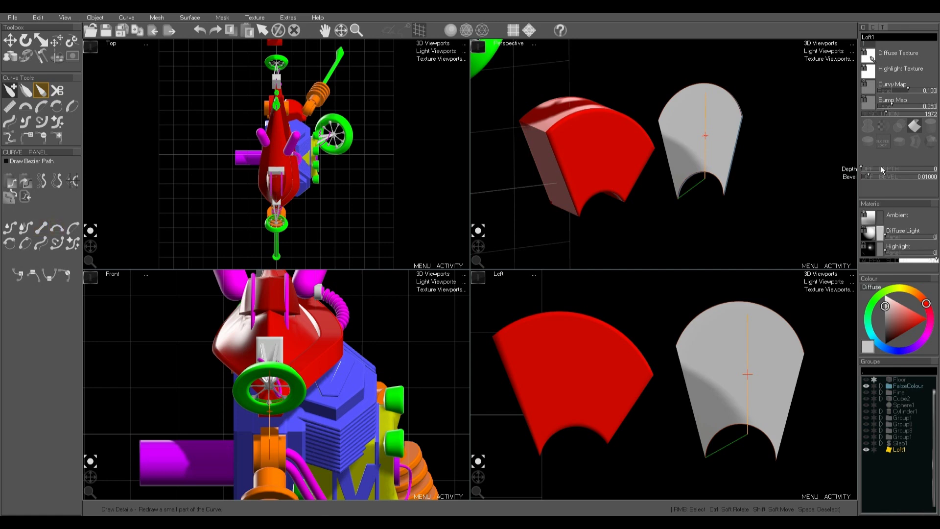
pyautogui.moveTo(883, 170); pyautogui.dragTo(885, 170)
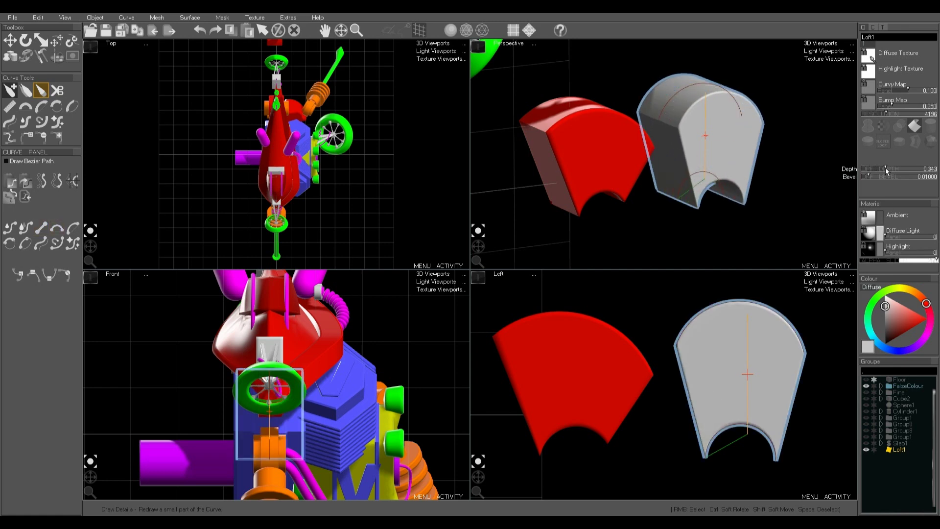
pyautogui.press('space')
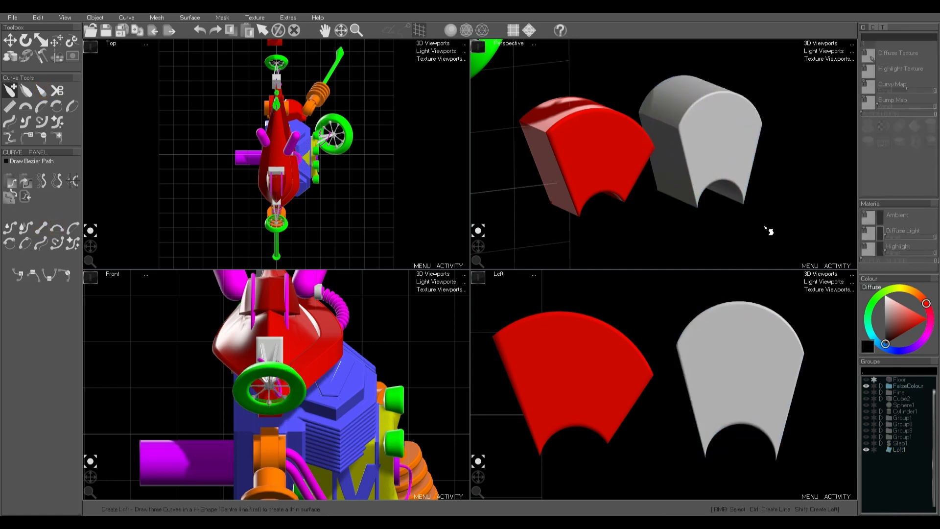
pyautogui.moveTo(768, 223); pyautogui.dragTo(709, 203, button='middle')
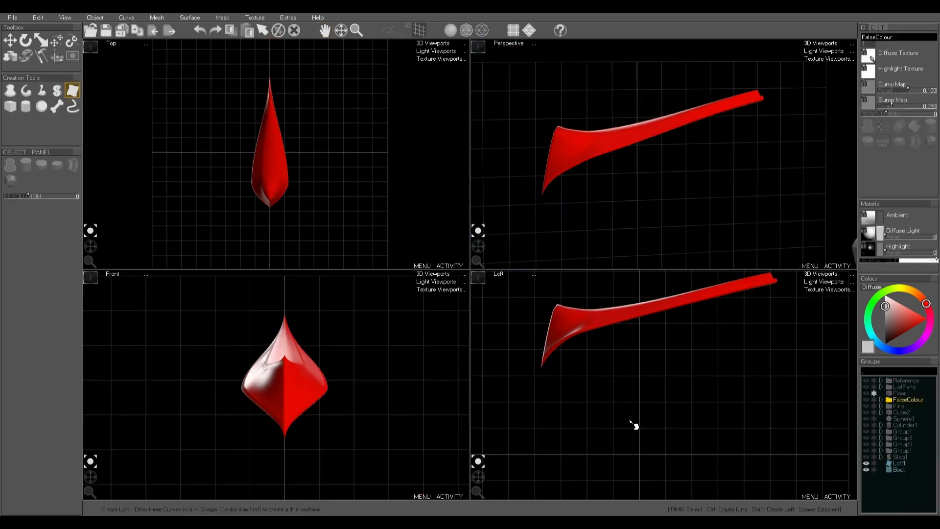
# Draw a Loft below the red Body part in the Left view, following its side profile with long lower and upper edges.
pyautogui.press('space')
pyautogui.moveTo(578, 446); pyautogui.dragTo(793, 402)
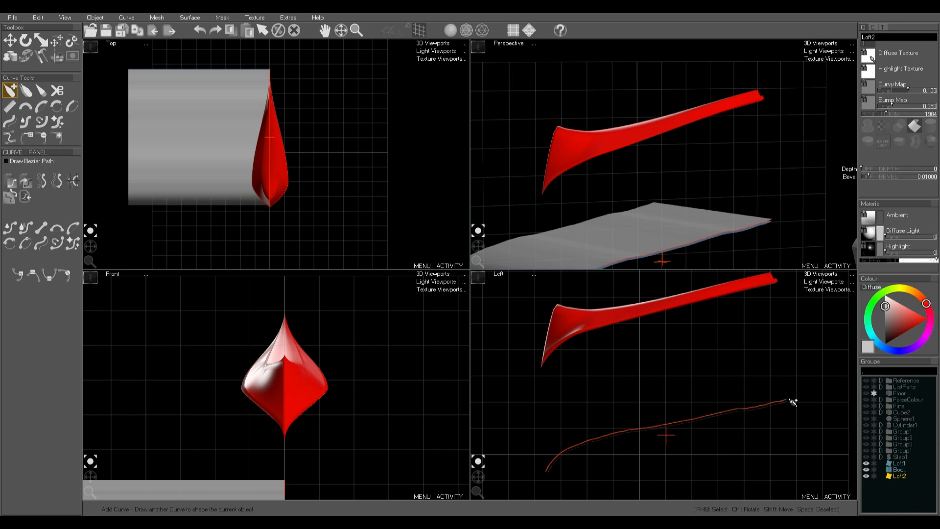
pyautogui.moveTo(567, 411); pyautogui.dragTo(573, 404)
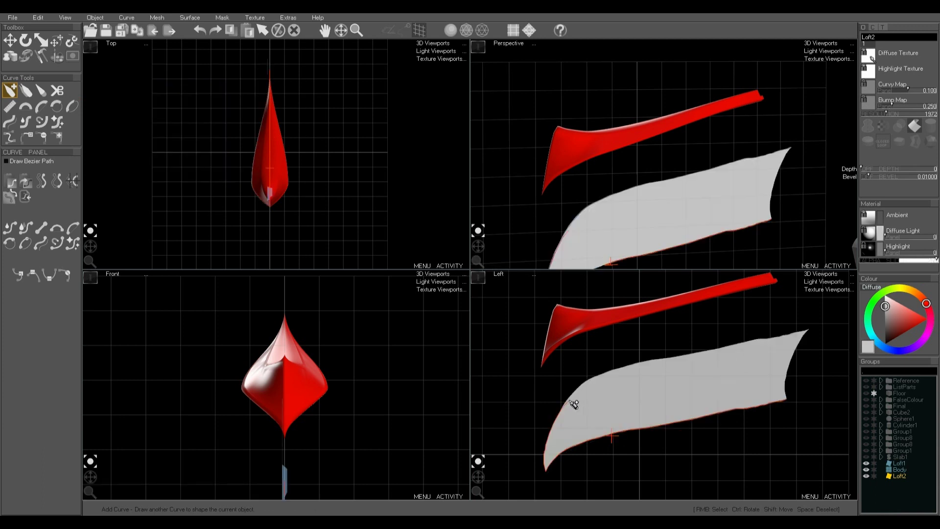
pyautogui.moveTo(788, 385); pyautogui.dragTo(789, 383)
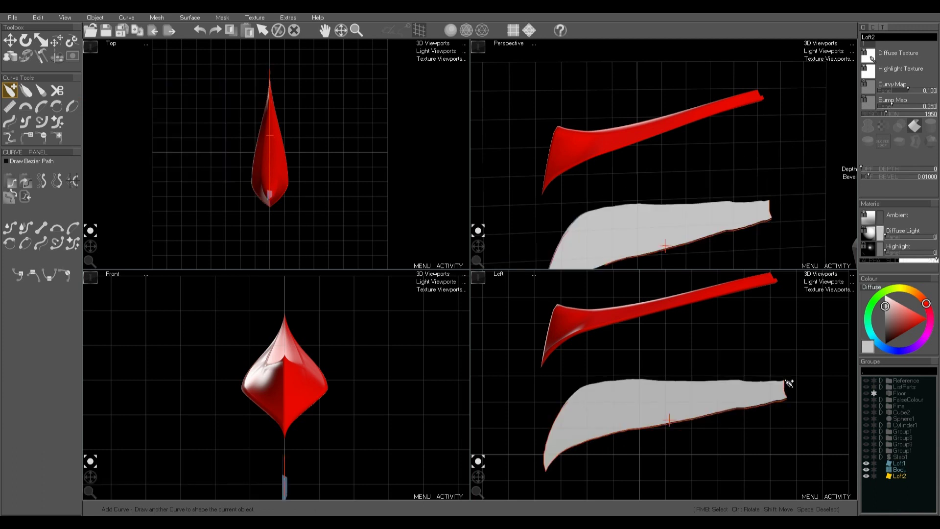
pyautogui.moveTo(592, 406); pyautogui.dragTo(785, 386)
pyautogui.click(610, 436)
# Bow the body loft sideways in the Top view by pulling its curves with Soft Move at intensity 100.
pyautogui.click(57, 40)
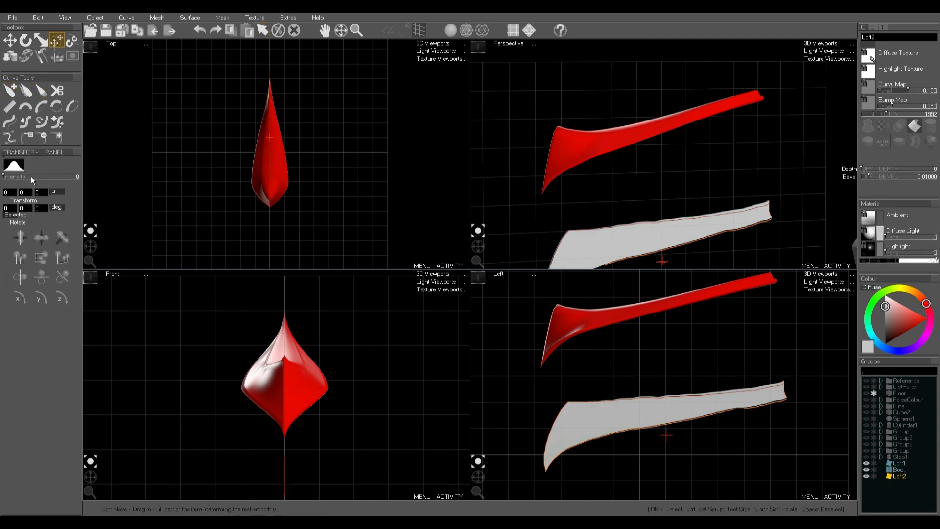
pyautogui.moveTo(31, 178); pyautogui.dragTo(149, 187)
pyautogui.moveTo(270, 181); pyautogui.dragTo(295, 180)
pyautogui.moveTo(478, 246); pyautogui.dragTo(430, 260)
pyautogui.rightClick(632, 180)
pyautogui.moveTo(270, 174); pyautogui.dragTo(284, 175)
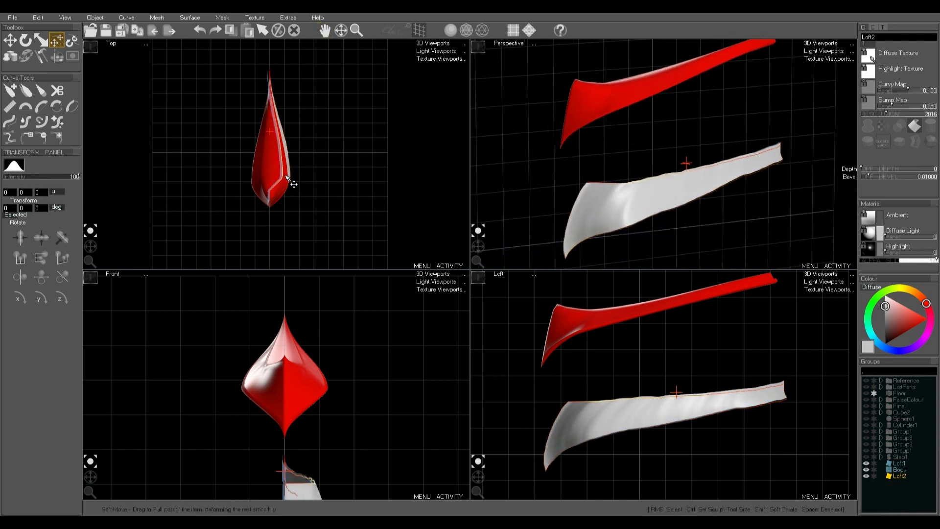
# Smooth the body loft's long upper and lower edges with Segment to Simple-Arc.
pyautogui.click(13, 124)
pyautogui.moveTo(587, 183); pyautogui.dragTo(783, 143)
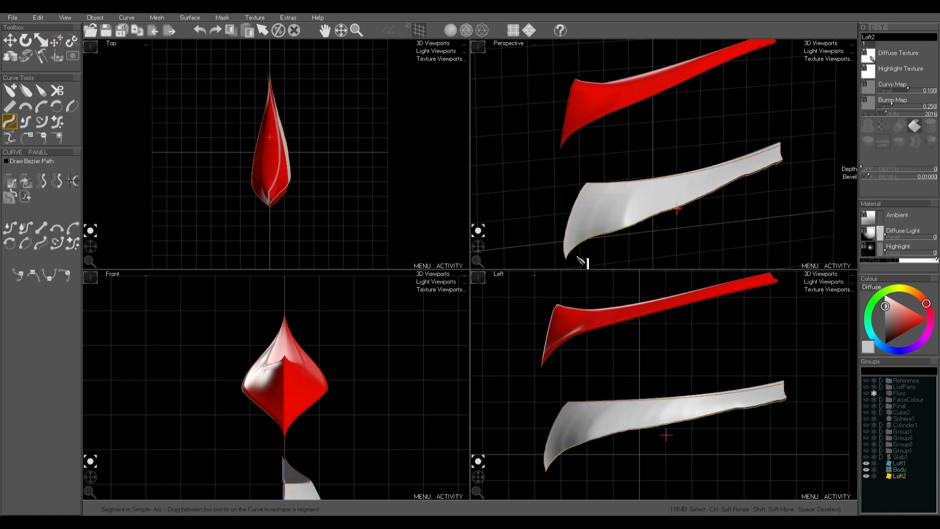
pyautogui.moveTo(583, 263); pyautogui.dragTo(791, 164)
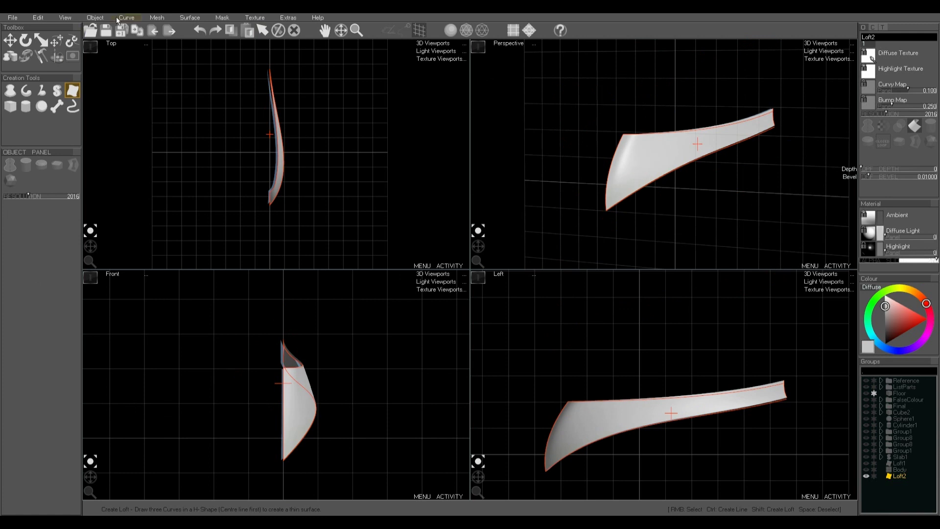
# Mirror the body loft's mesh to complete its missing half.
pyautogui.click(150, 18)
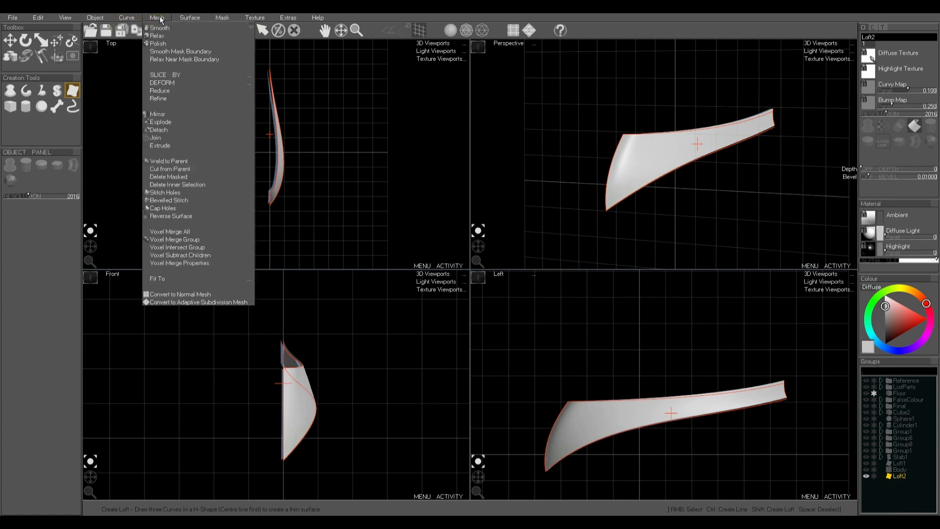
pyautogui.click(166, 118)
pyautogui.moveTo(482, 248)
pyautogui.mouseDown()
pyautogui.moveTo(523, 256)
pyautogui.moveTo(453, 233)
pyautogui.moveTo(527, 228)
pyautogui.moveTo(560, 242)
pyautogui.moveTo(481, 249)
pyautogui.moveTo(473, 235)
pyautogui.mouseUp()
pyautogui.click(478, 232)
pyautogui.moveTo(482, 250); pyautogui.dragTo(454, 244, button='middle')
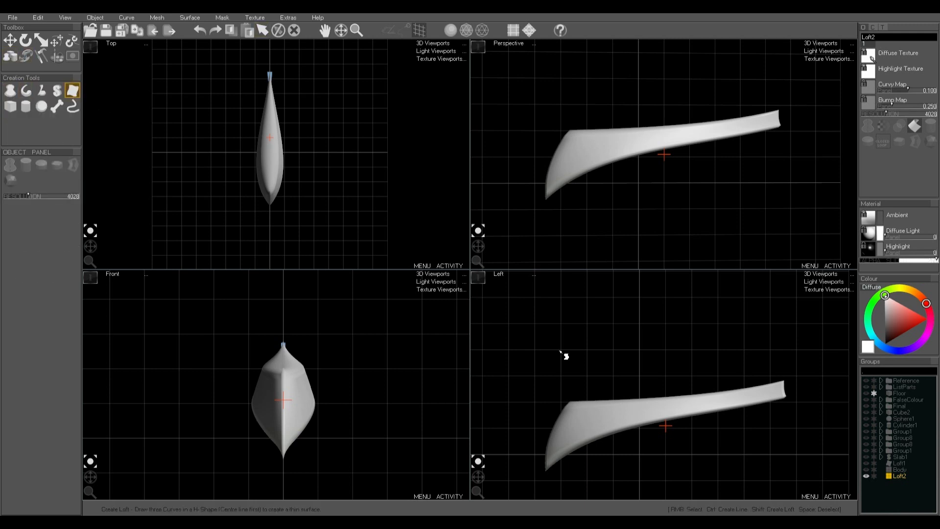
# Draw a half-canopy Loft above the body's front, with an arced base in Top view and profile curves in the Left and Front views.
pyautogui.scroll(4, 277, 196)
pyautogui.moveTo(267, 202); pyautogui.dragTo(281, 201)
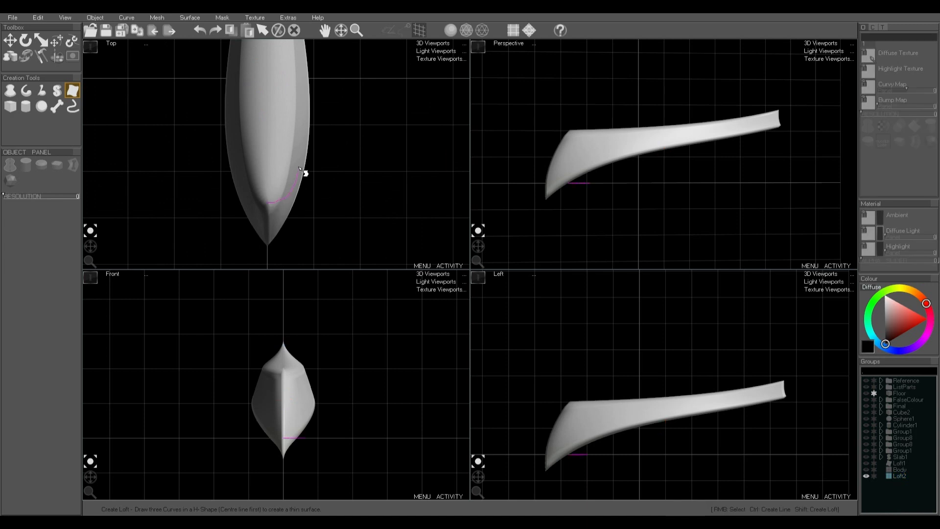
pyautogui.moveTo(299, 147); pyautogui.dragTo(299, 148)
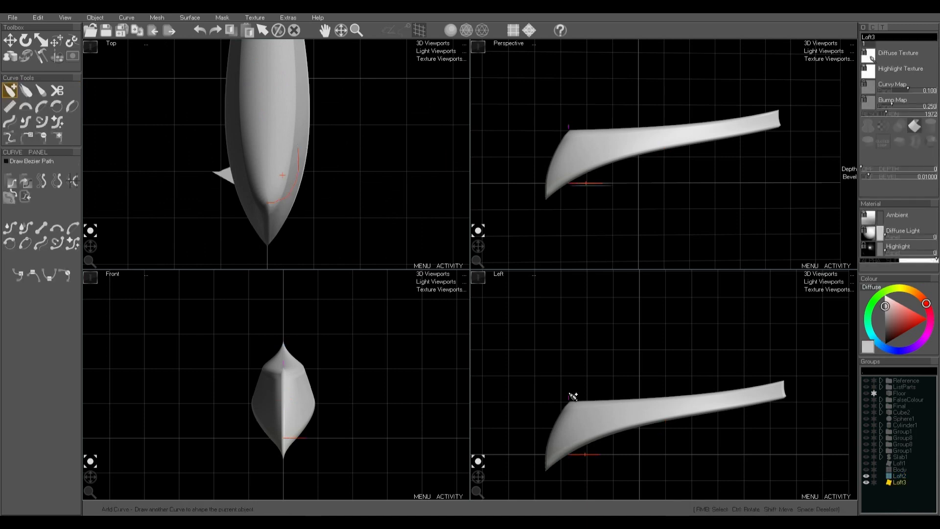
pyautogui.moveTo(573, 395); pyautogui.dragTo(603, 367)
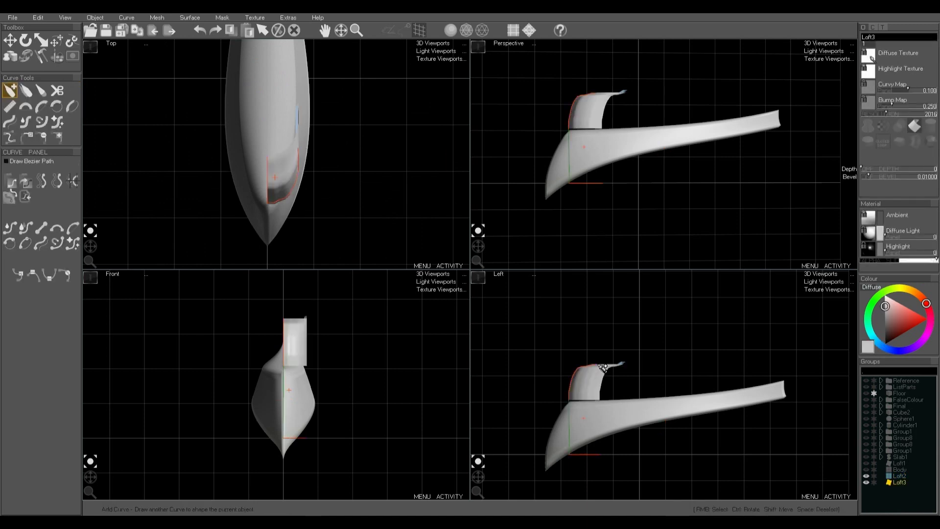
pyautogui.moveTo(295, 319); pyautogui.dragTo(314, 366)
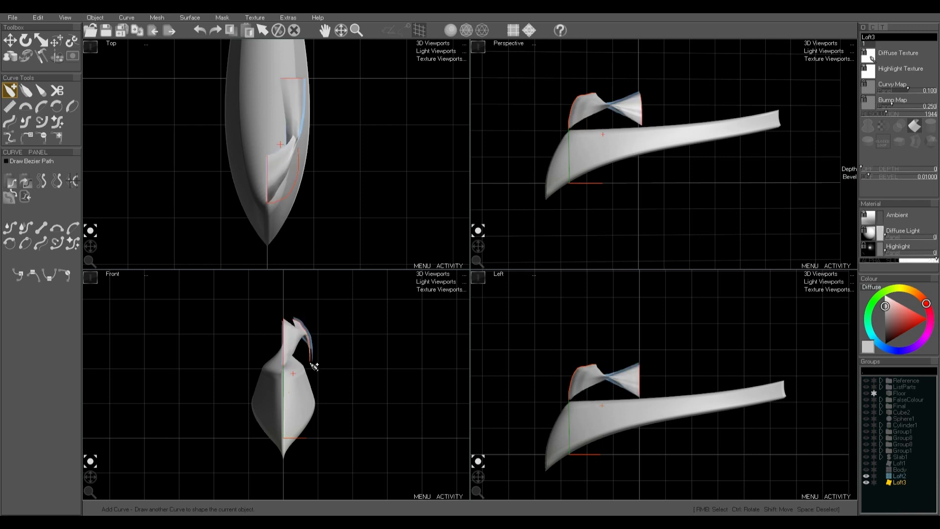
# Delete the canopy loft's rear curve and redraw it as a straight vertical line in the Left view.
pyautogui.rightClick(639, 382)
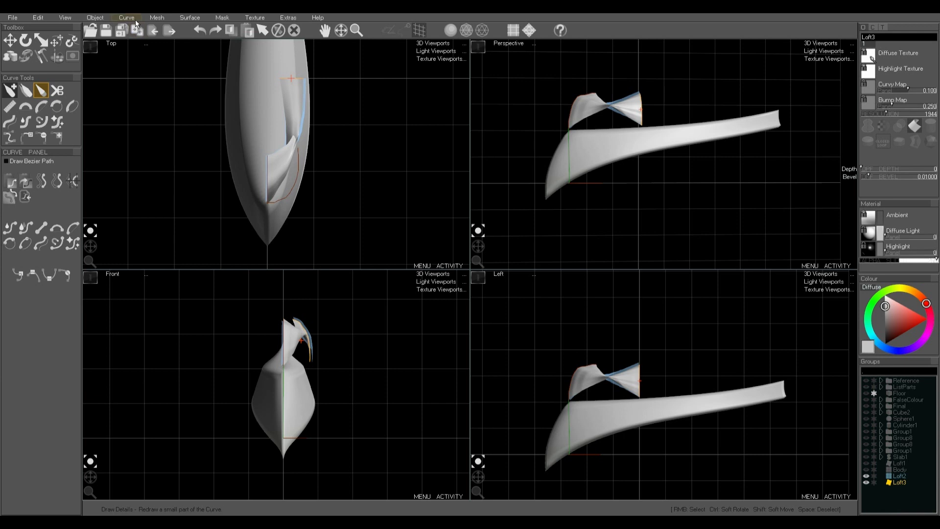
pyautogui.press('Delete')
pyautogui.moveTo(640, 384); pyautogui.dragTo(640, 365)
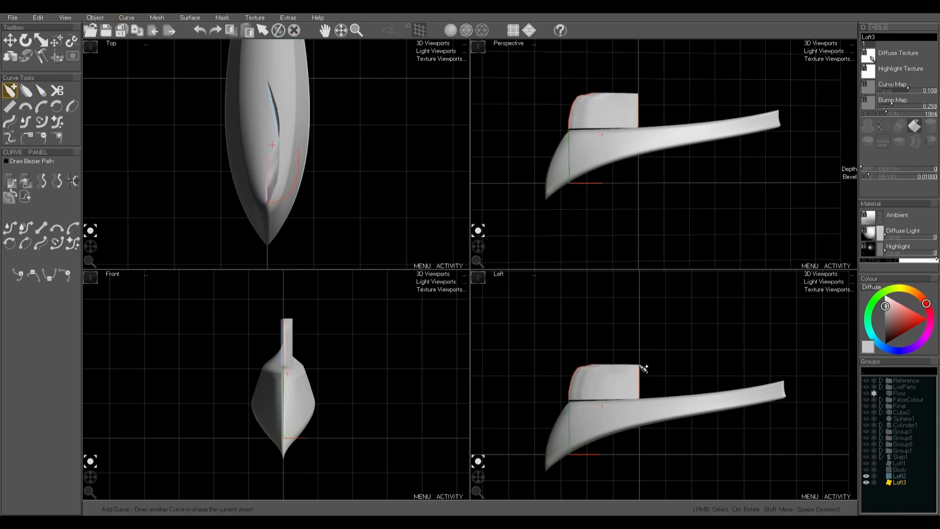
# Bulge the canopy's rear curve sideways in the Front view with Soft Move.
pyautogui.press('space')
pyautogui.click(640, 384)
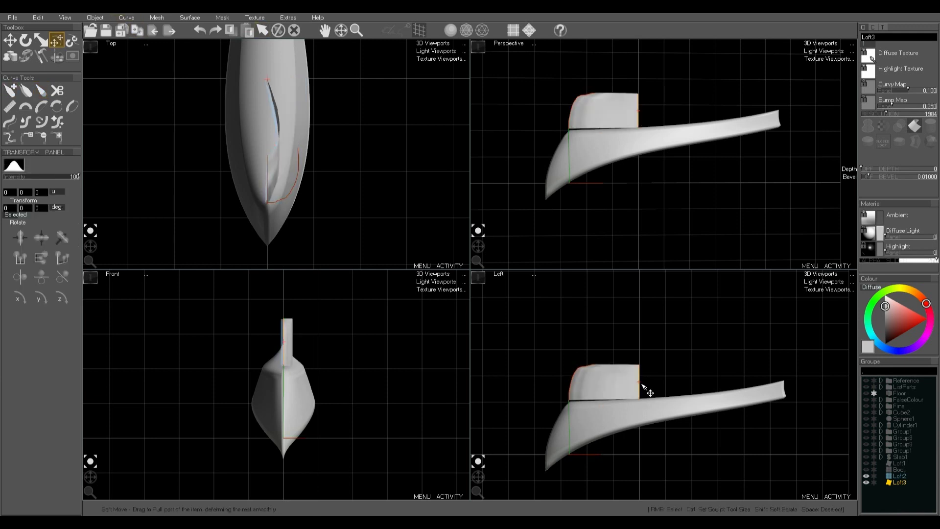
pyautogui.moveTo(284, 370); pyautogui.dragTo(304, 370)
pyautogui.moveTo(296, 324); pyautogui.dragTo(299, 325)
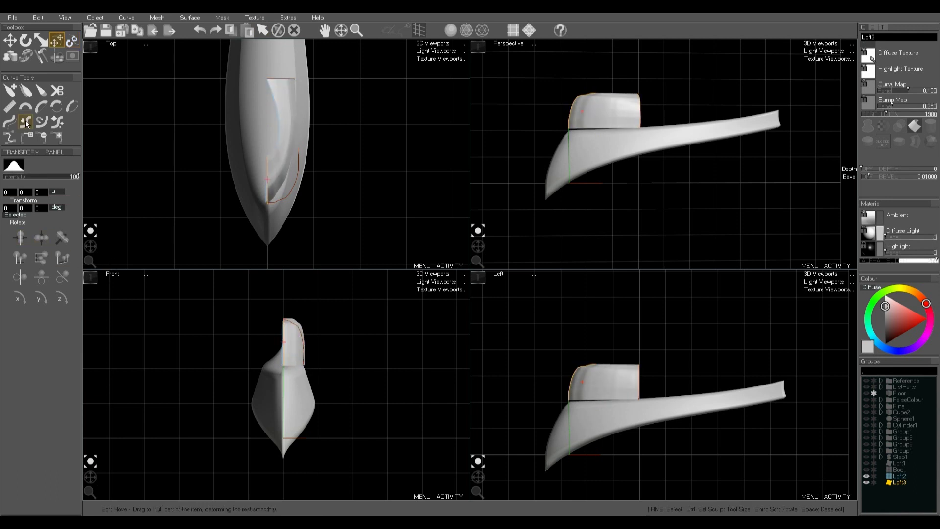
# Smooth the canopy loft's rear and base curves into clean arcs.
pyautogui.click(40, 90)
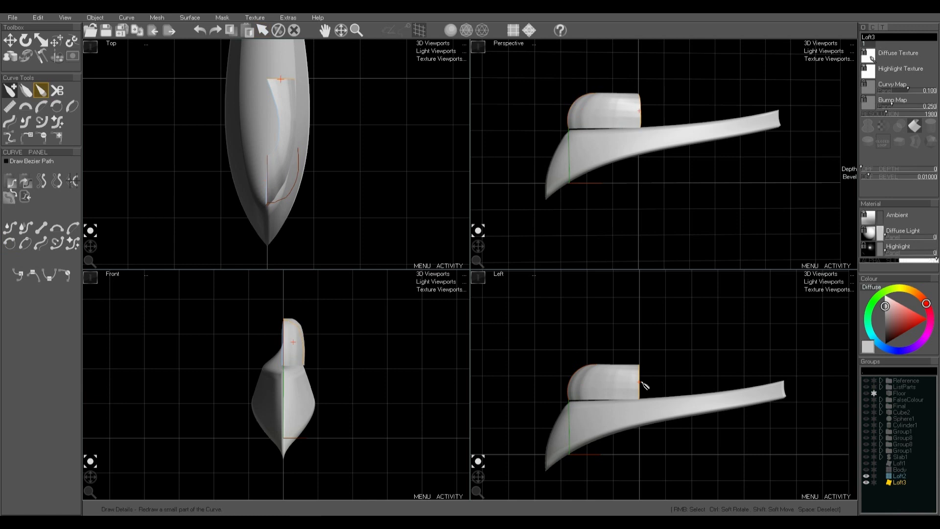
pyautogui.click(10, 242)
pyautogui.rightClick(290, 199)
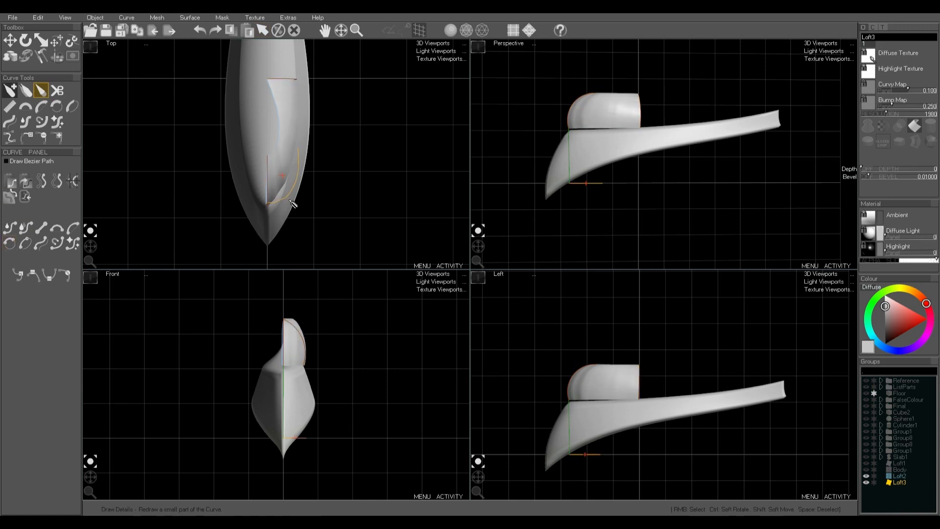
pyautogui.click(10, 243)
# Raise the canopy's base curve onto the body and move its rear curve forward to shorten the canopy.
pyautogui.moveTo(478, 246); pyautogui.dragTo(516, 312)
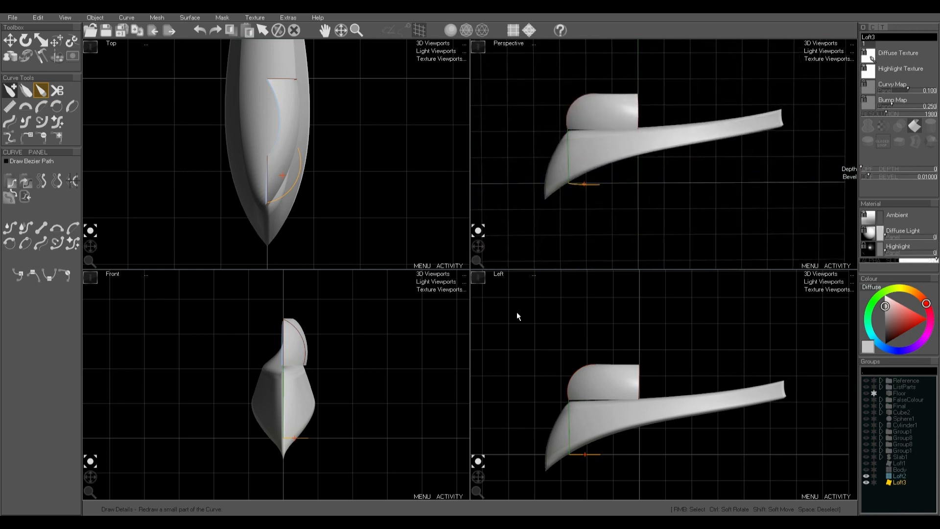
pyautogui.press('w')
pyautogui.moveTo(568, 448); pyautogui.dragTo(590, 351)
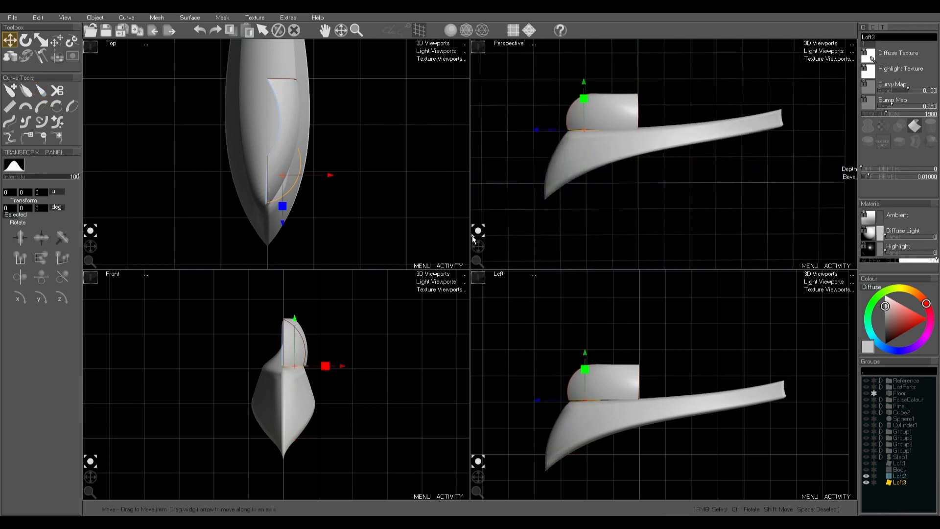
pyautogui.moveTo(478, 246); pyautogui.dragTo(498, 225)
pyautogui.rightClick(639, 123)
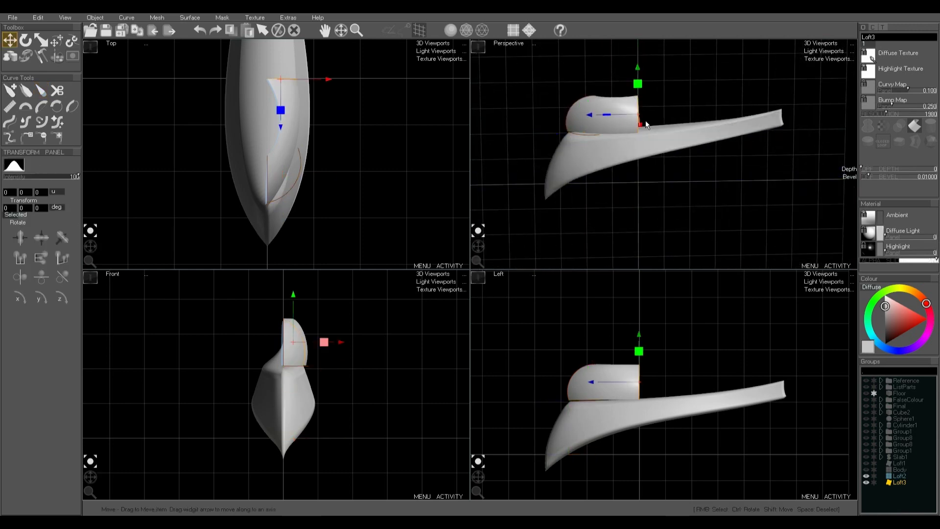
pyautogui.moveTo(652, 119); pyautogui.dragTo(615, 123)
# Add a curve at the canopy's notched upper rear corner and mirror the half loft into a full canopy.
pyautogui.moveTo(478, 246); pyautogui.dragTo(496, 283)
pyautogui.scroll(4, 609, 169)
pyautogui.scroll(2, 610, 168)
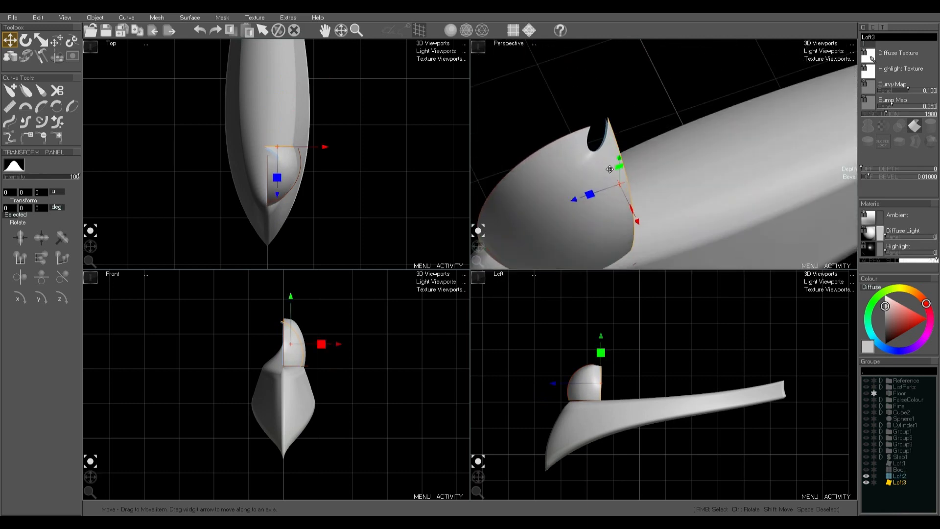
pyautogui.click(11, 91)
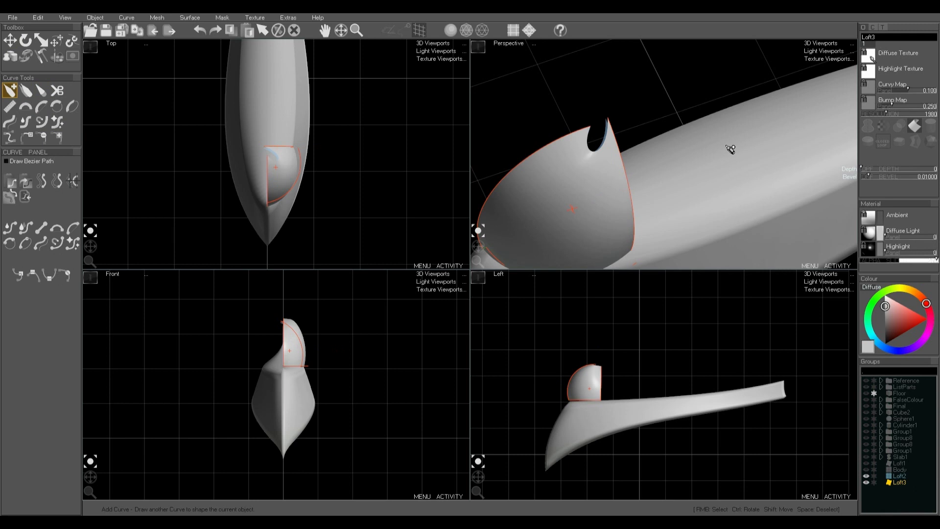
pyautogui.click(610, 126)
pyautogui.keyDown('alt'); pyautogui.moveTo(458, 250); pyautogui.dragTo(635, 169); pyautogui.keyUp('alt')
pyautogui.scroll(-4, 647, 175)
pyautogui.click(157, 18)
pyautogui.click(167, 114)
# Show the FalseColour group and move its yellow engine mesh clear of the vehicle.
pyautogui.click(865, 400)
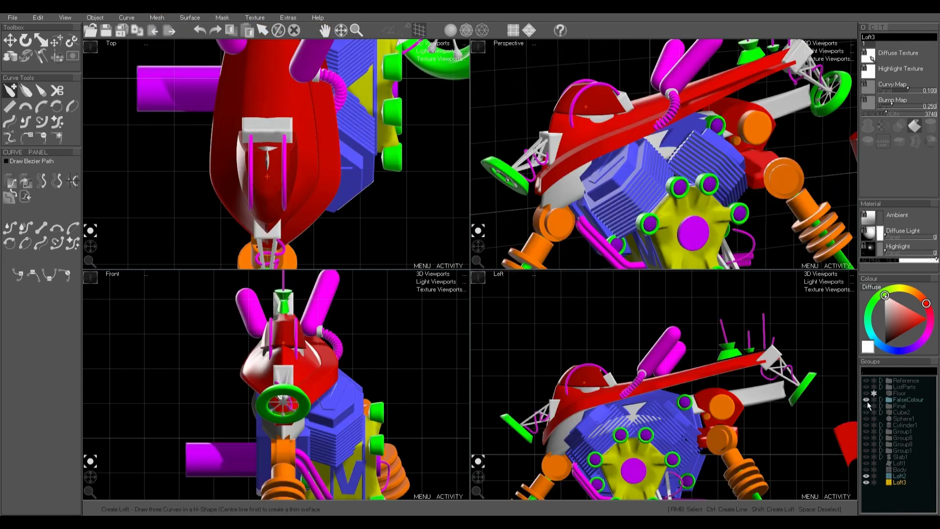
pyautogui.keyDown('alt'); pyautogui.moveTo(686, 378); pyautogui.dragTo(660, 371); pyautogui.keyUp('alt')
pyautogui.keyDown('alt'); pyautogui.moveTo(654, 366); pyautogui.dragTo(646, 394, button='right'); pyautogui.keyUp('alt')
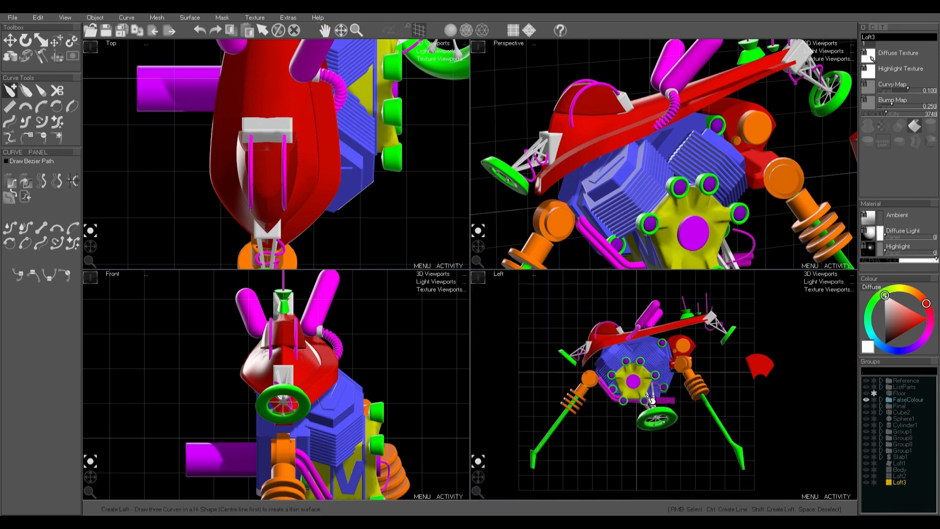
pyautogui.rightClick(646, 395)
pyautogui.press('e')
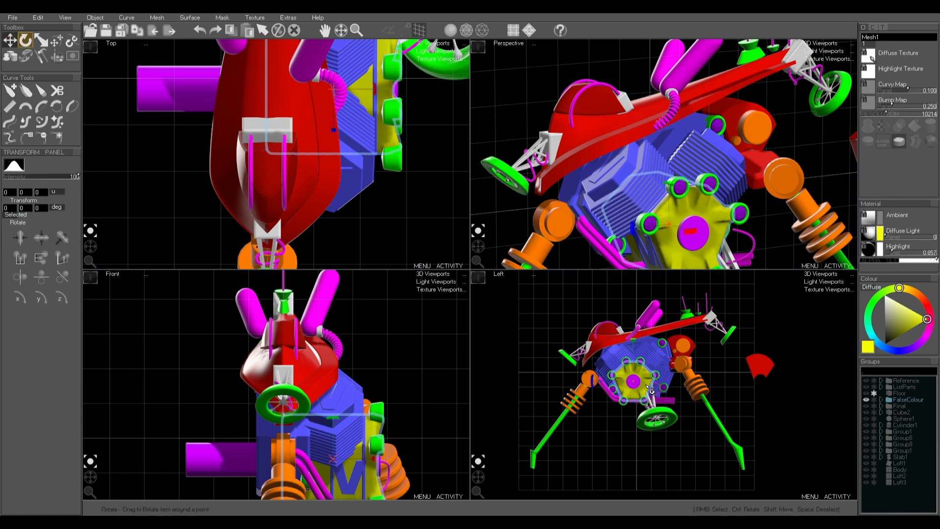
pyautogui.press('w')
pyautogui.moveTo(645, 390); pyautogui.dragTo(576, 304)
pyautogui.keyDown('alt'); pyautogui.moveTo(606, 352); pyautogui.dragTo(622, 384, button='middle'); pyautogui.keyUp('alt')
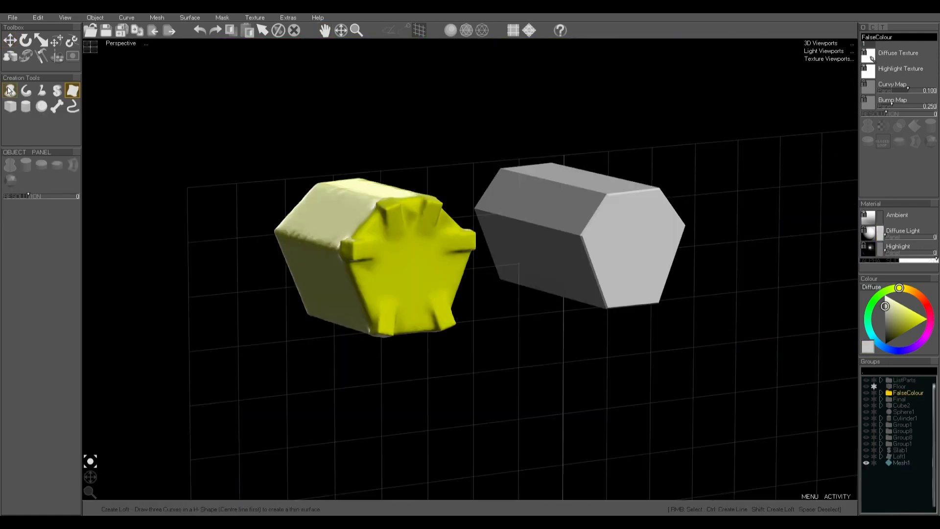
# Create a cube about 0.0956 in size below the grey prism and set its length to 0.194.
pyautogui.click(10, 106)
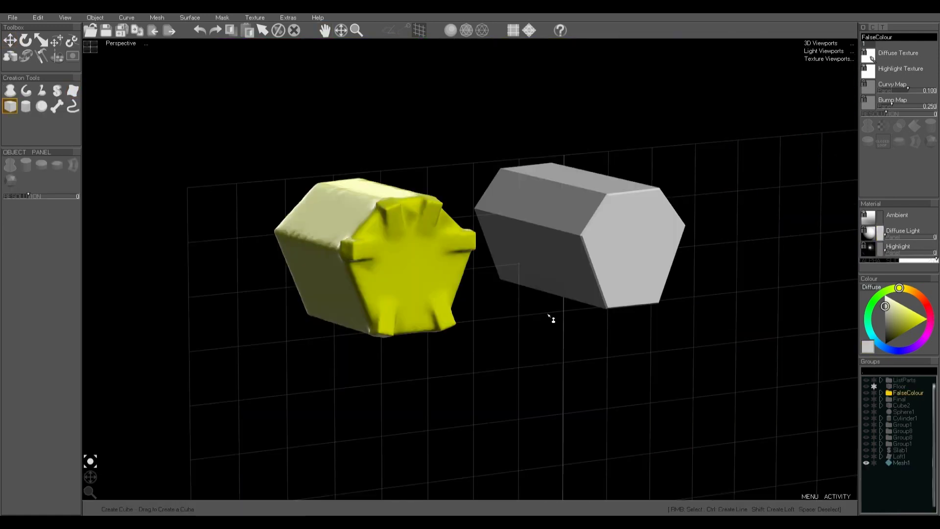
pyautogui.moveTo(514, 320); pyautogui.dragTo(530, 343)
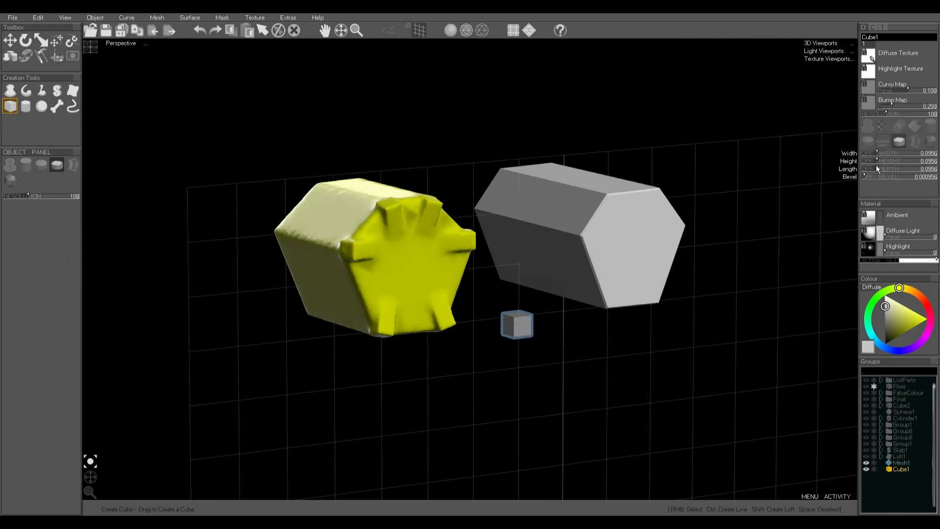
pyautogui.moveTo(877, 165); pyautogui.dragTo(881, 166)
# Place the block at a side corner of the grey prism's end face and tilt it in the Top view.
pyautogui.click(87, 49)
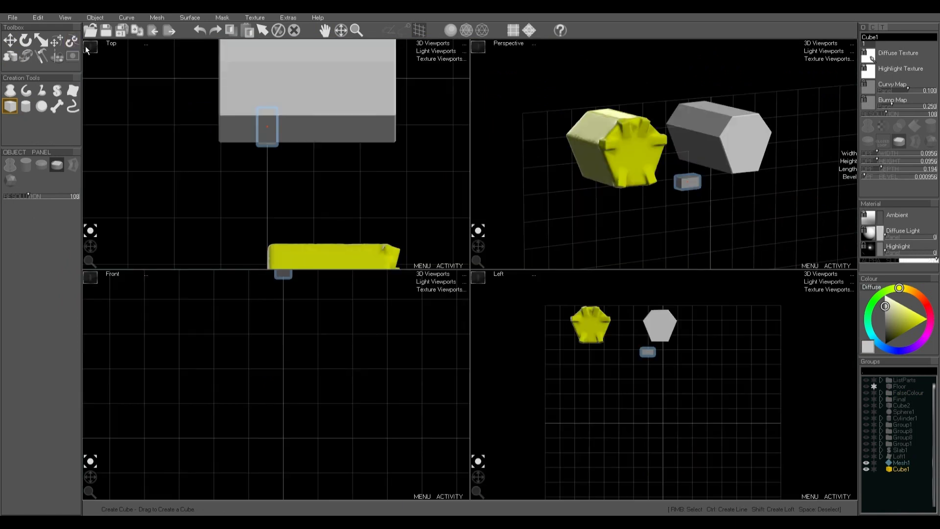
pyautogui.scroll(5, 241, 361)
pyautogui.scroll(3, 632, 370)
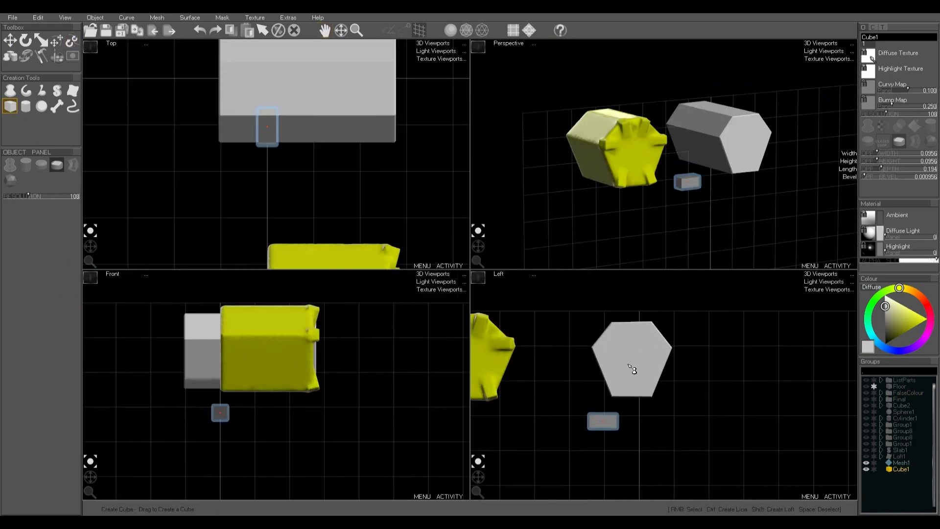
pyautogui.scroll(3, 633, 372)
pyautogui.moveTo(380, 174); pyautogui.dragTo(327, 223, button='middle')
pyautogui.press('m')
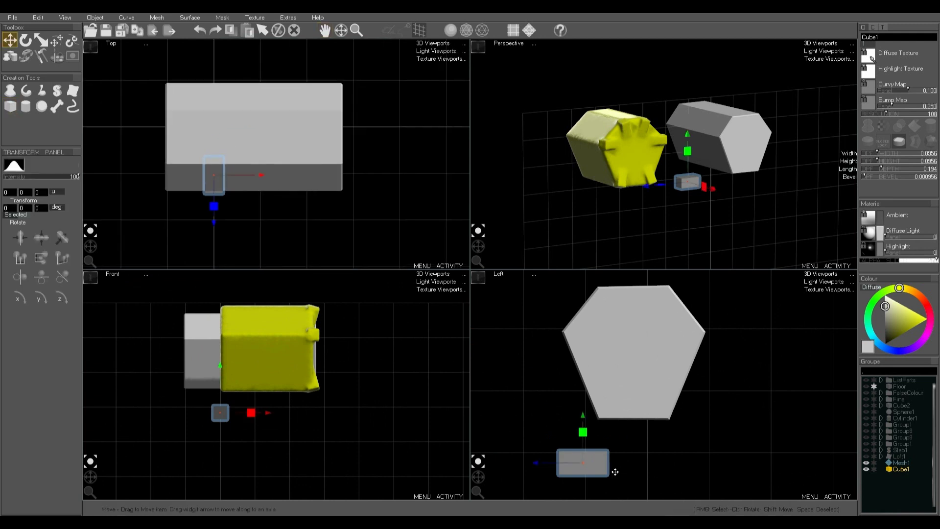
pyautogui.moveTo(612, 462); pyautogui.dragTo(615, 334)
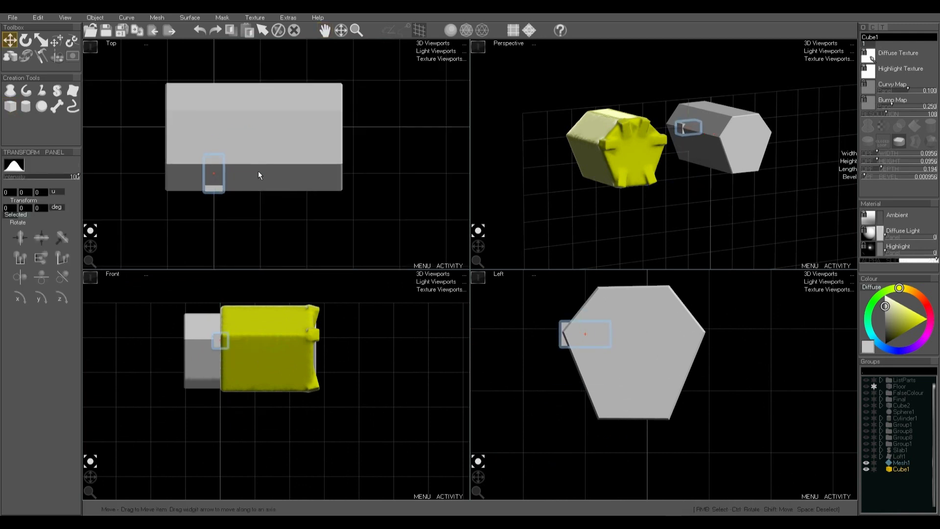
pyautogui.moveTo(260, 172); pyautogui.dragTo(355, 154)
pyautogui.press('e')
pyautogui.press('w')
pyautogui.moveTo(339, 224); pyautogui.dragTo(340, 221)
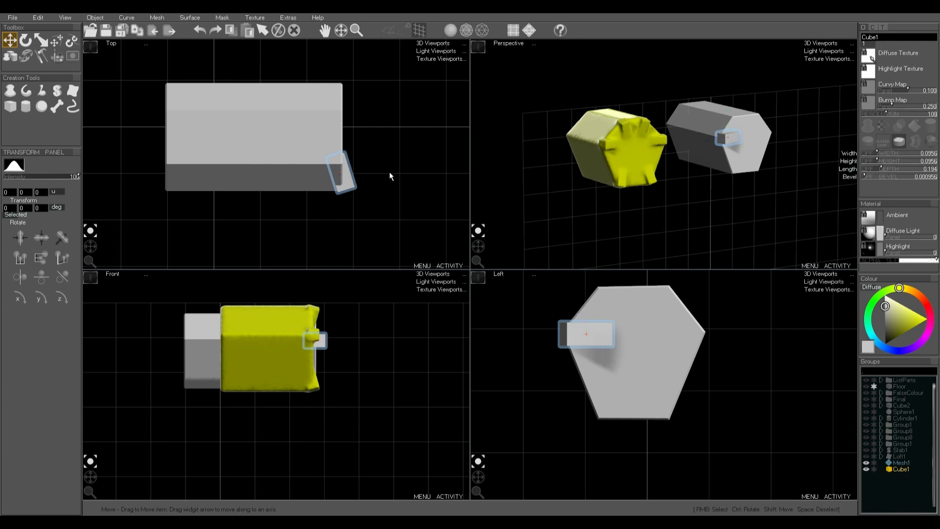
# Copy the tilted block to the opposite side corner of the prism's end face, turned to face the other way.
pyautogui.press('e')
pyautogui.hotkey('ctrl', 'v')
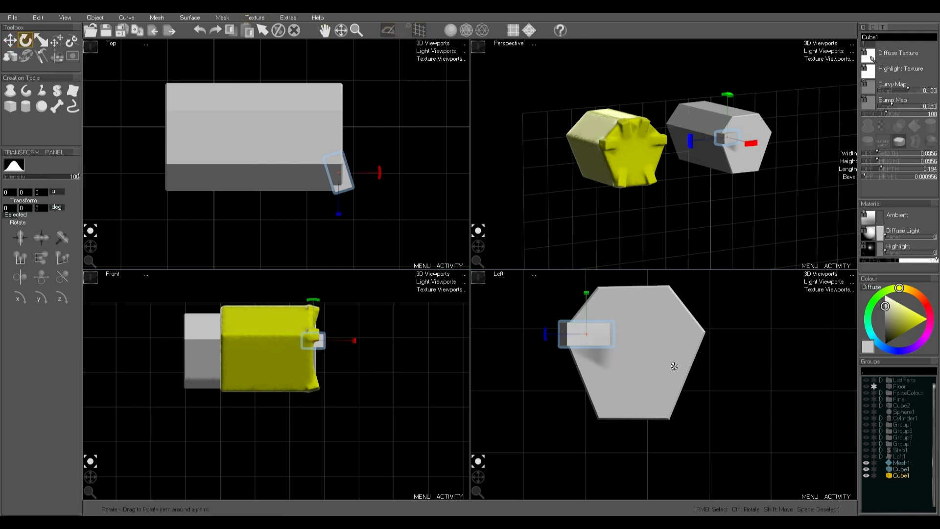
pyautogui.moveTo(674, 366); pyautogui.dragTo(645, 337)
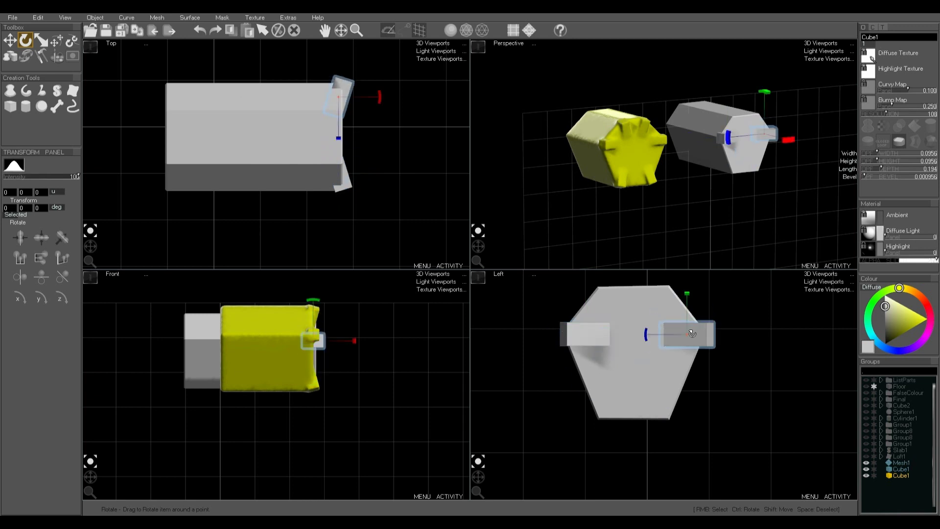
# Duplicate the block twice and angle the copies symmetrically at the two upper corners of the prism's end face.
pyautogui.hotkey('ctrl', 'd')
pyautogui.moveTo(661, 321)
pyautogui.keyDown('ctrl'); pyautogui.mouseDown()
pyautogui.moveTo(687, 311)
pyautogui.moveTo(659, 313)
pyautogui.mouseUp(); pyautogui.keyUp('ctrl')
pyautogui.hotkey('ctrl', 'd')
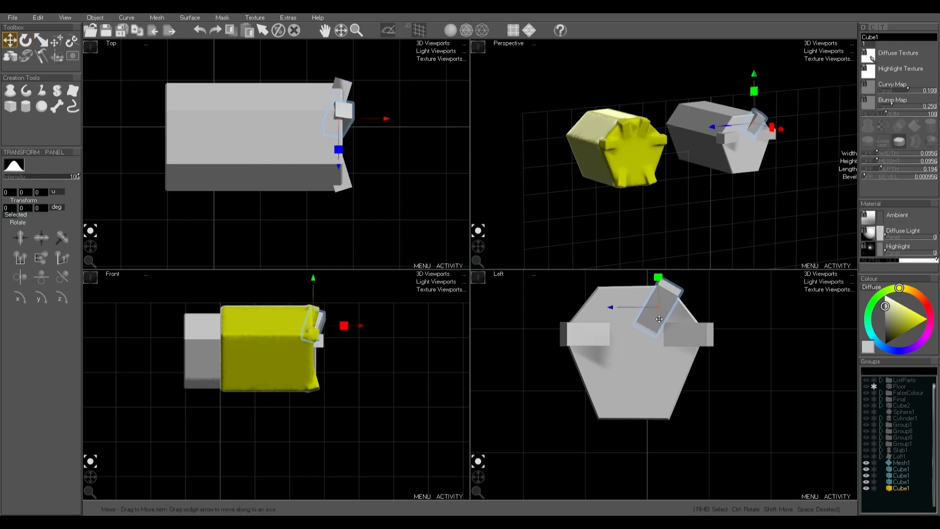
pyautogui.press('r')
pyautogui.moveTo(652, 325); pyautogui.dragTo(628, 327)
# Duplicate both upper blocks together, flip the copies vertically and move them to the prism's lower corners.
pyautogui.keyDown('shift'); pyautogui.rightClick(647, 317); pyautogui.keyUp('shift')
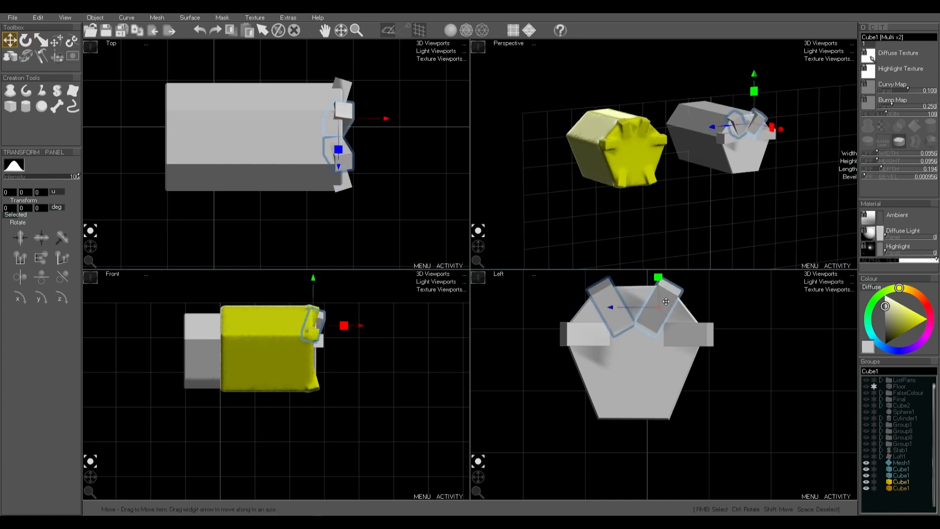
pyautogui.hotkey('ctrl', 'd')
pyautogui.scroll(-3, 634, 339)
pyautogui.scroll(-2, 634, 338)
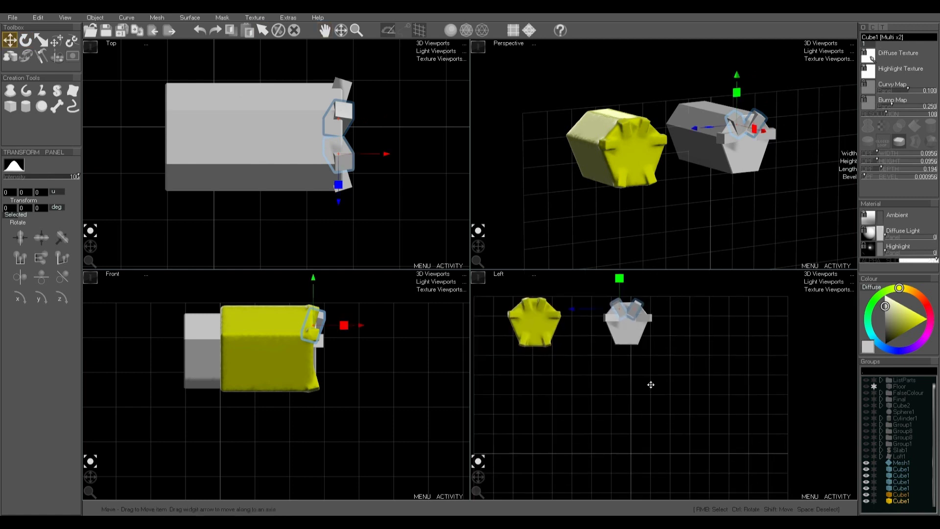
pyautogui.click(38, 278)
pyautogui.scroll(-3, 598, 393)
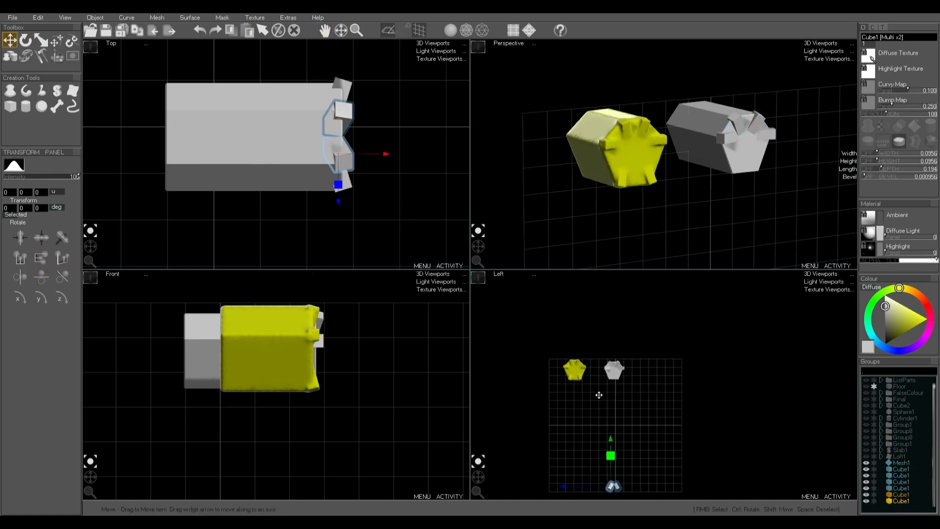
pyautogui.moveTo(613, 437); pyautogui.dragTo(611, 355)
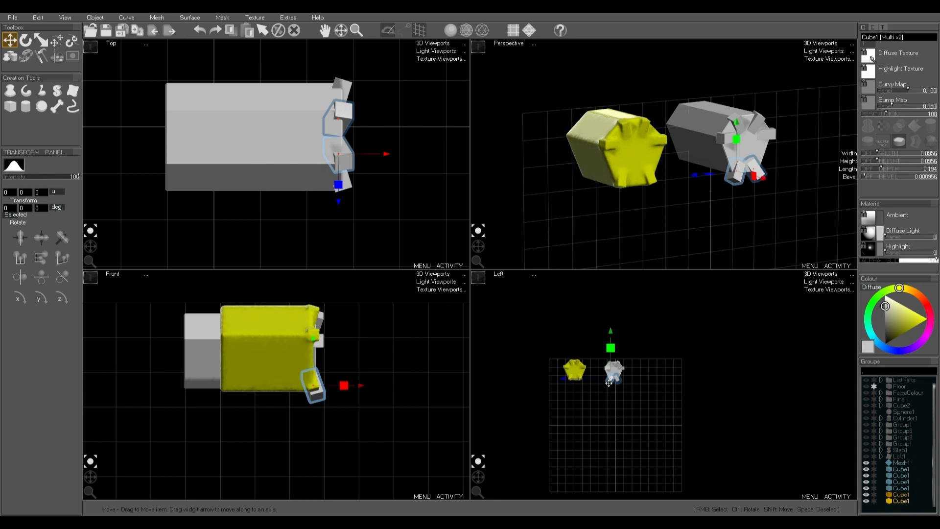
# Move the two lower blocks up and inward against the prism's end face and deselect them.
pyautogui.scroll(5, 624, 377)
pyautogui.moveTo(596, 382); pyautogui.dragTo(607, 365)
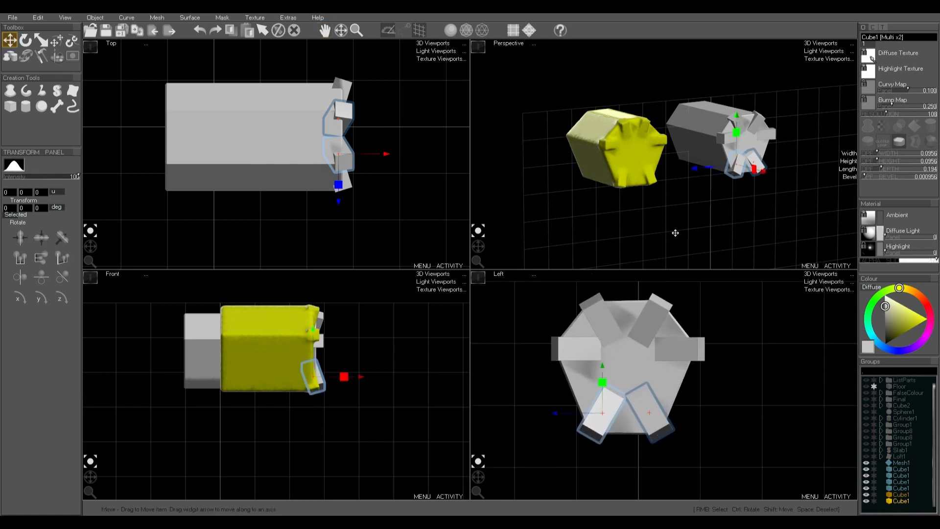
pyautogui.press('space')
pyautogui.moveTo(752, 211); pyautogui.dragTo(698, 212, button='middle')
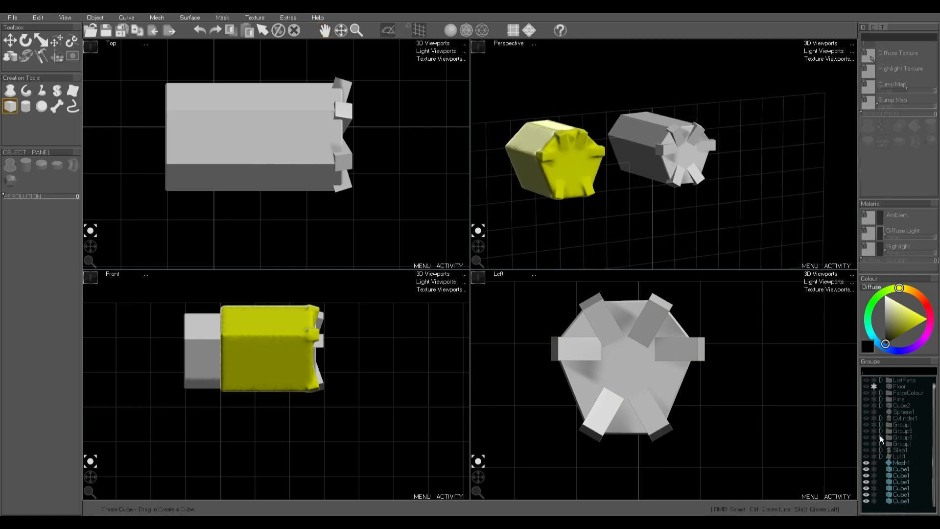
# Select the Tombstone prism together with its six Cube1 blocks and combine them into one group.
pyautogui.click(903, 464)
pyautogui.click(901, 469)
pyautogui.click(902, 452)
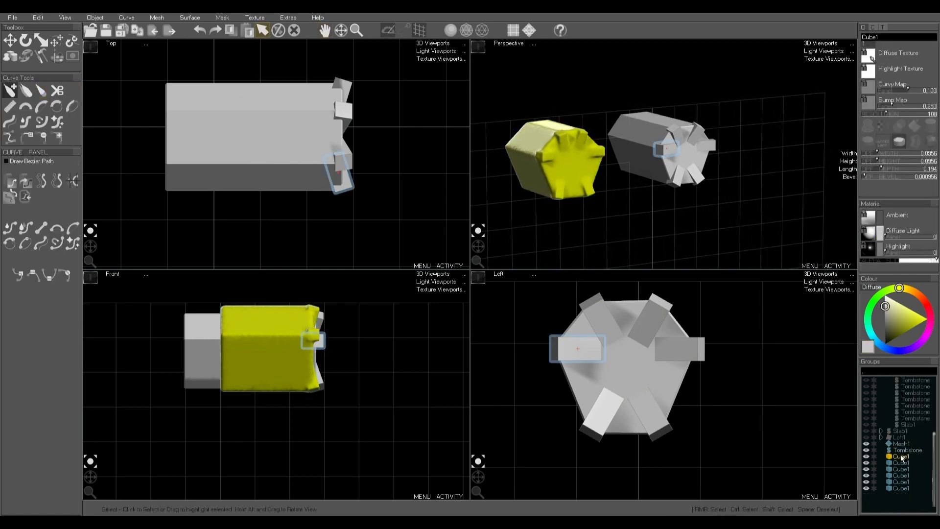
pyautogui.keyDown('shift'); pyautogui.click(902, 457); pyautogui.keyUp('shift')
pyautogui.keyDown('shift'); pyautogui.moveTo(902, 458); pyautogui.dragTo(901, 488); pyautogui.keyUp('shift')
pyautogui.hotkey('ctrl', 'g')
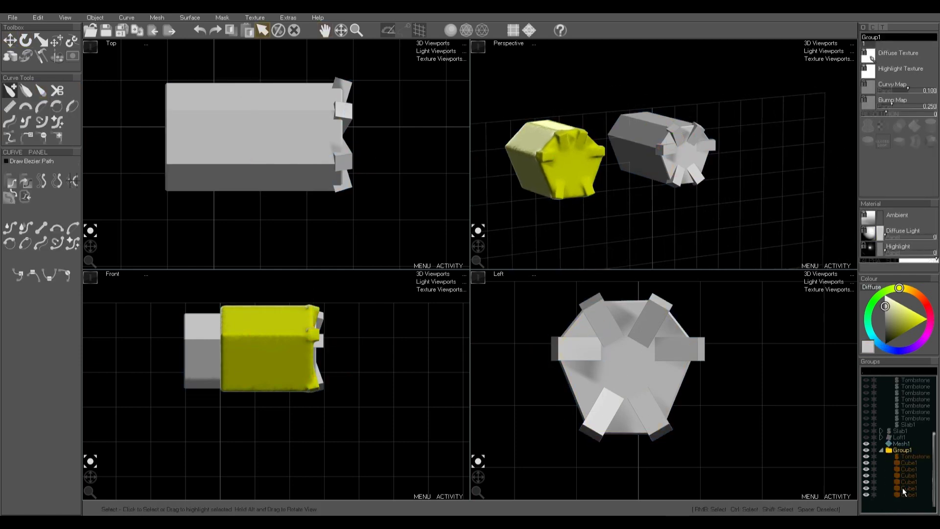
# Duplicate the prism-and-blocks group and move the copy beside the original in the Left view.
pyautogui.click(899, 451)
pyautogui.hotkey('ctrl', 'c')
pyautogui.hotkey('ctrl', 'v')
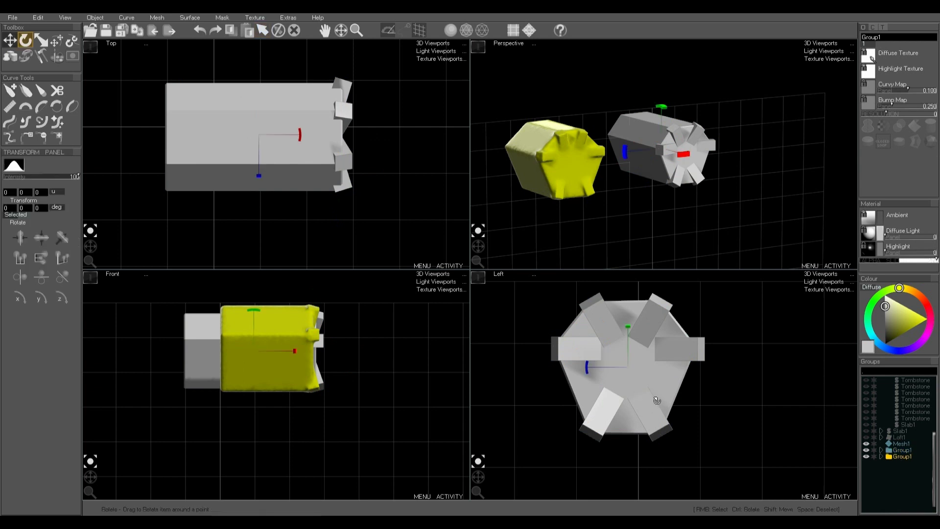
pyautogui.scroll(-4, 678, 400)
pyautogui.moveTo(692, 397); pyautogui.dragTo(629, 394, button='middle')
pyautogui.moveTo(526, 374); pyautogui.dragTo(626, 377)
pyautogui.moveTo(726, 179); pyautogui.dragTo(627, 192, button='middle')
pyautogui.scroll(4, 637, 191)
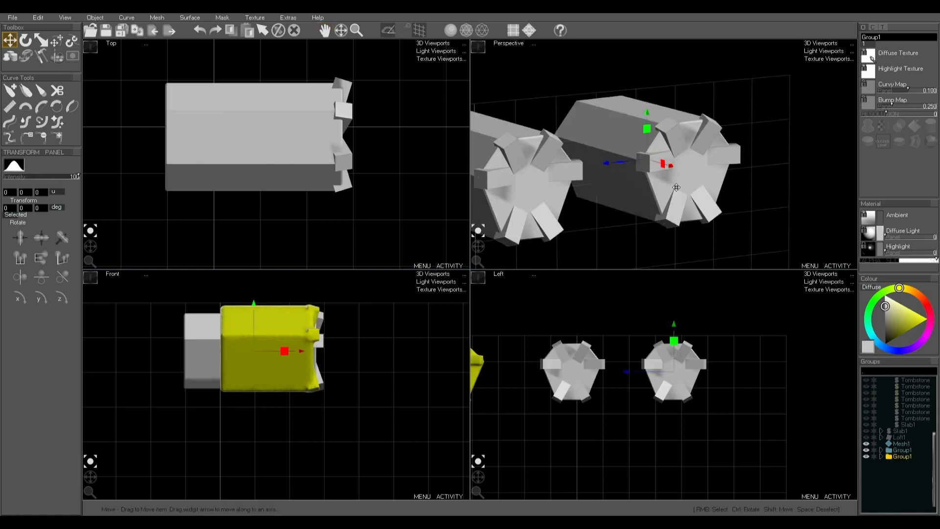
# Check the voxel merge properties and merge the duplicated group into a single mesh with Voxel Merge Group.
pyautogui.click(157, 17)
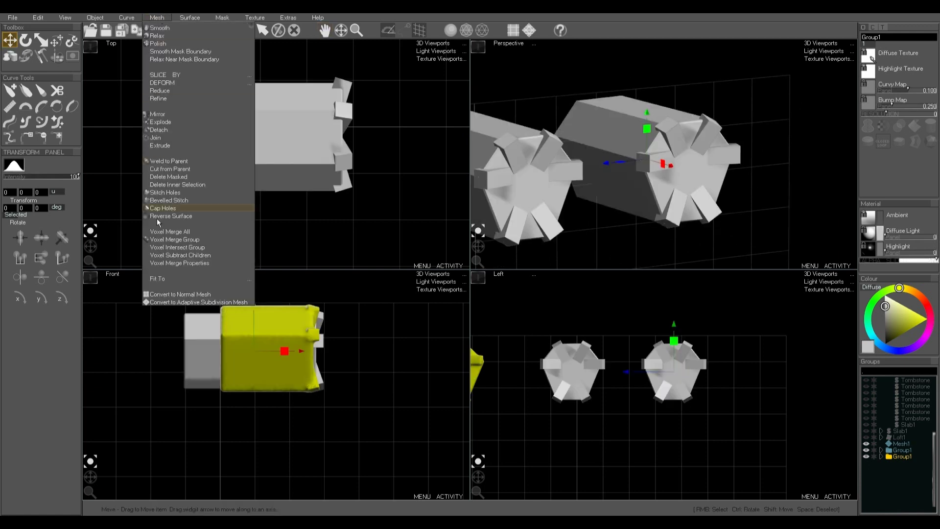
pyautogui.click(171, 263)
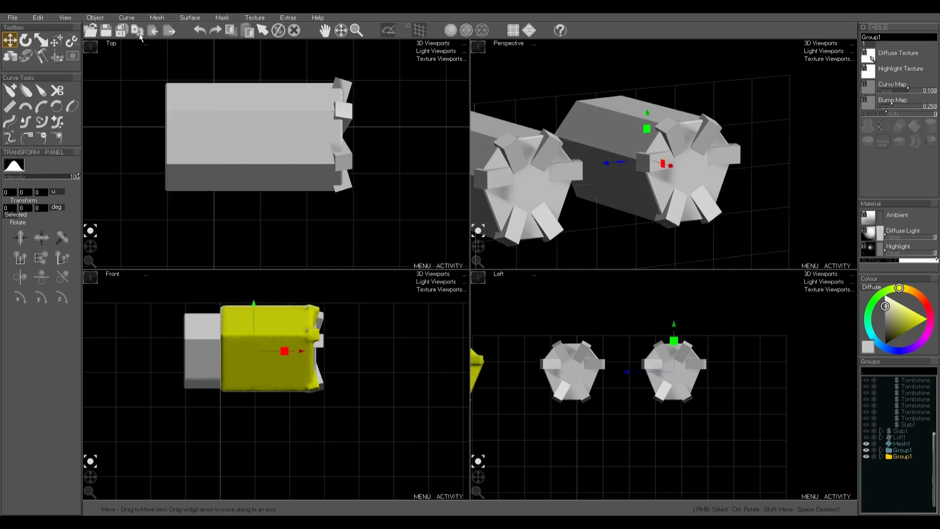
pyautogui.click(157, 17)
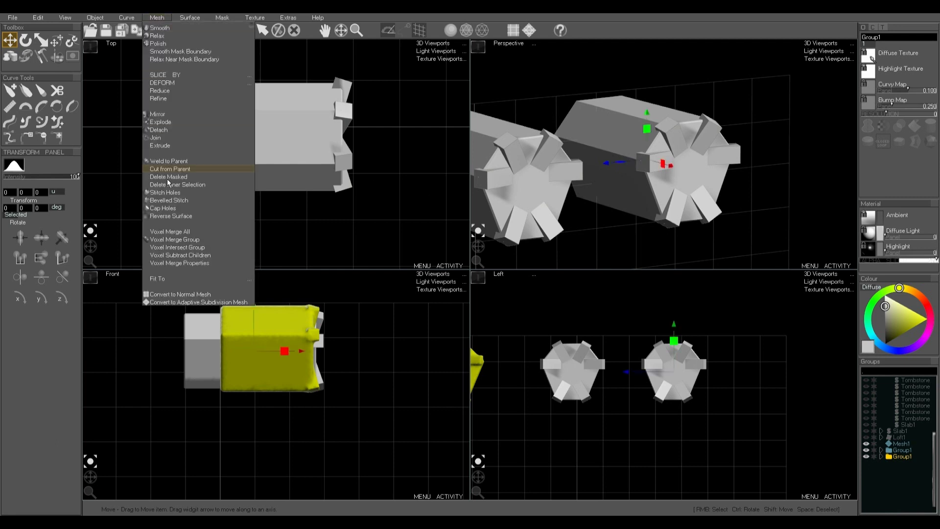
pyautogui.click(183, 239)
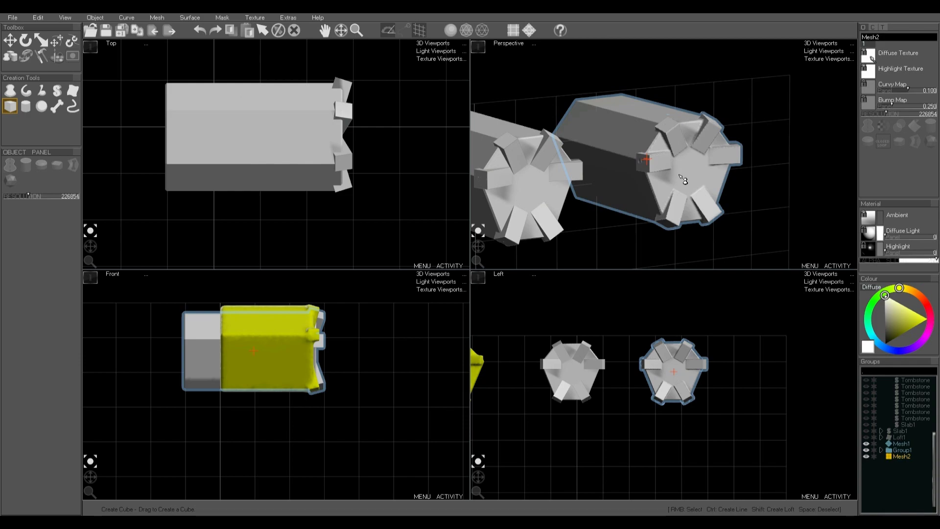
# Reduce the merged mesh's resolution to 11370 in an enlarged Perspective view and turn off the wireframe display.
pyautogui.scroll(5, 683, 180)
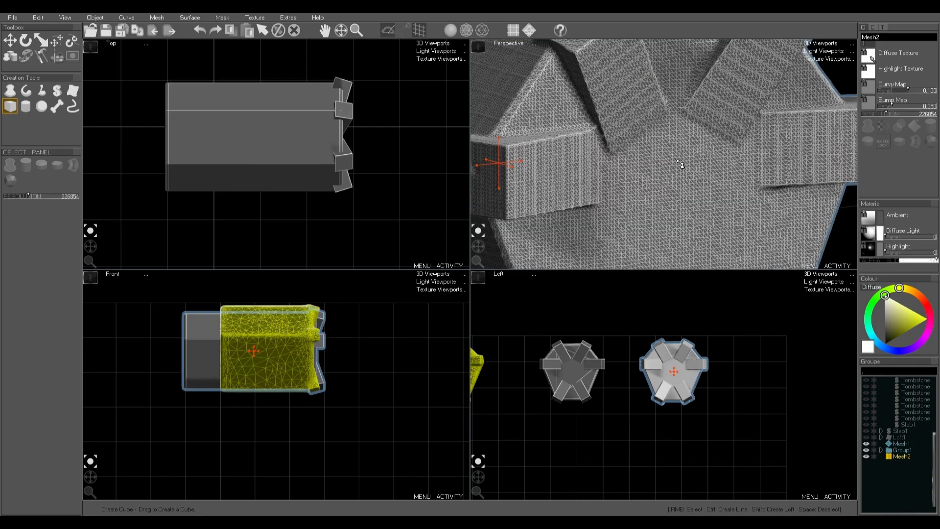
pyautogui.press('Tab')
pyautogui.scroll(-5, 524, 187)
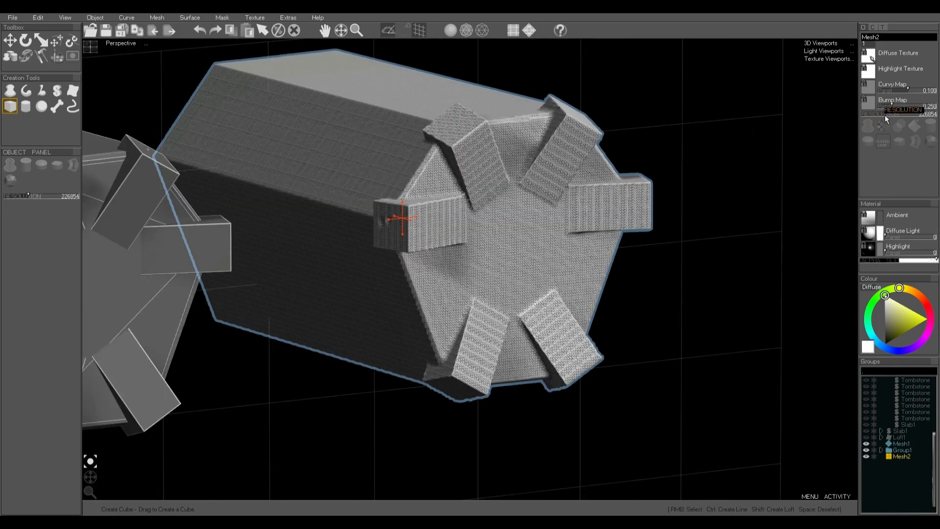
pyautogui.click(39, 58)
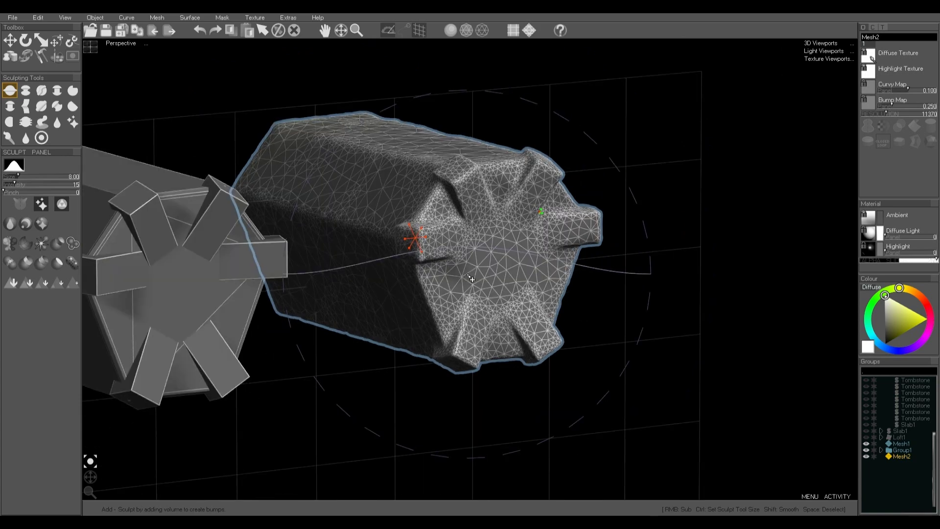
pyautogui.press('w')
pyautogui.scroll(-3, 467, 275)
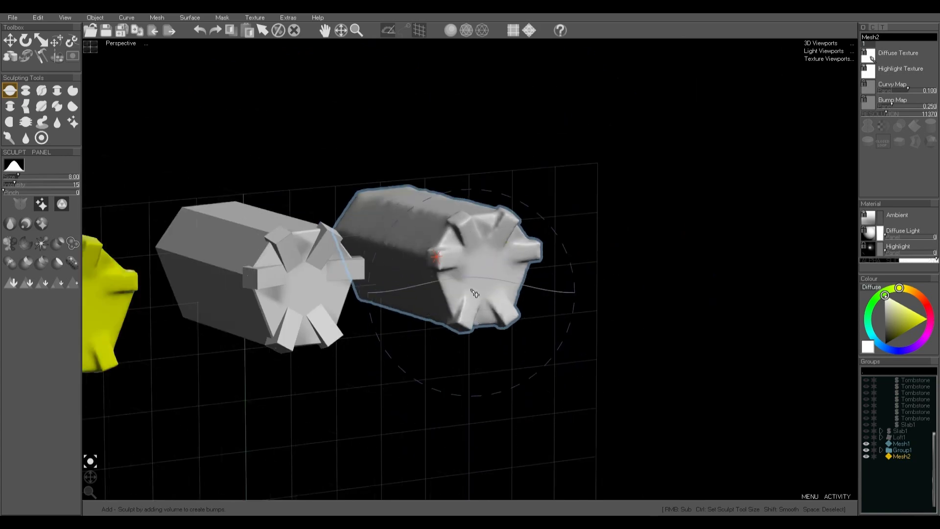
# Hide the original prism-and-blocks group and frame the voxel-merged mesh for a close view.
pyautogui.moveTo(473, 288); pyautogui.dragTo(587, 269, button='middle')
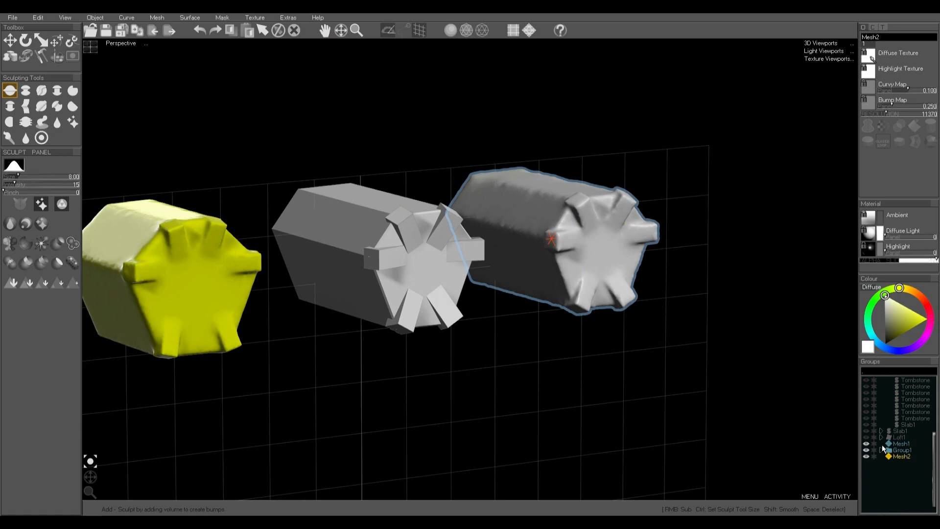
pyautogui.click(866, 449)
pyautogui.click(90, 462)
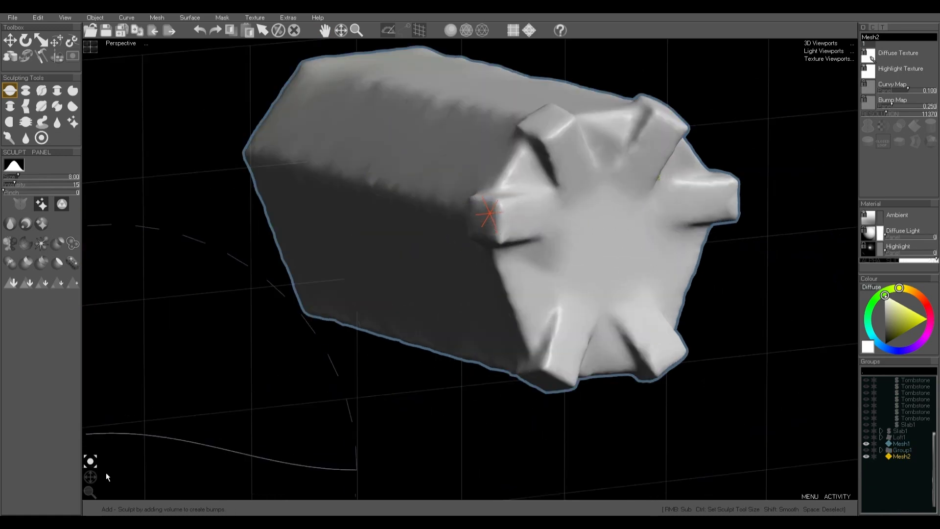
pyautogui.moveTo(91, 477)
pyautogui.mouseDown()
pyautogui.moveTo(64, 480)
pyautogui.moveTo(78, 463)
pyautogui.moveTo(96, 486)
pyautogui.mouseUp()
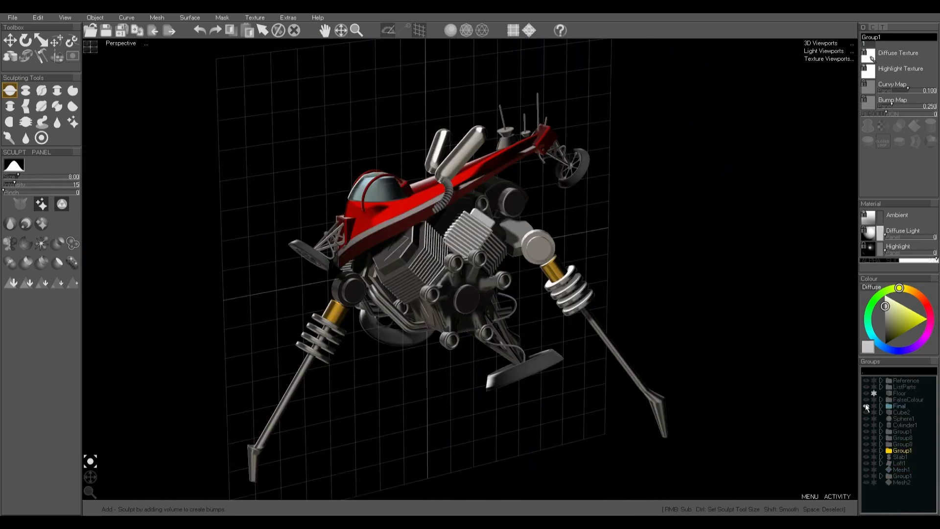
# Show the floor beneath the Final vehicle model and hide the grid for a clean presentation view.
pyautogui.click(865, 393)
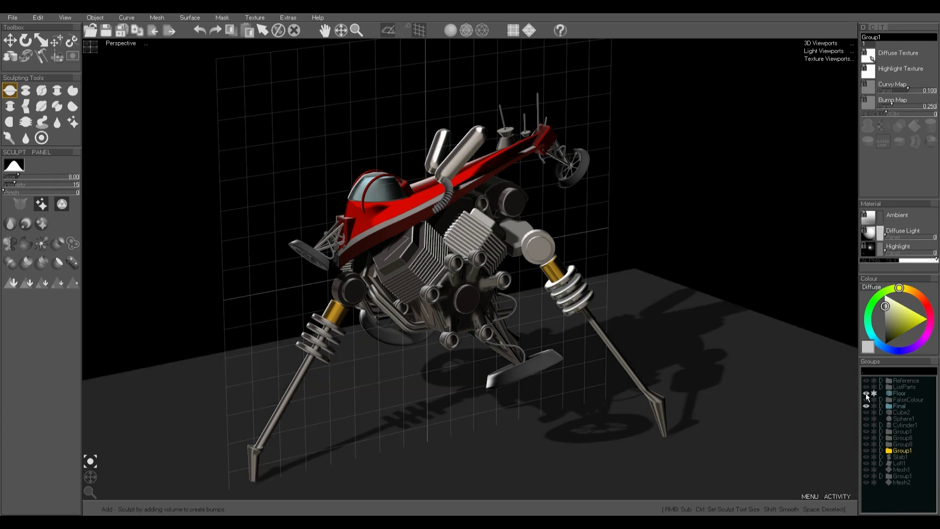
pyautogui.moveTo(610, 408); pyautogui.dragTo(611, 391, button='middle')
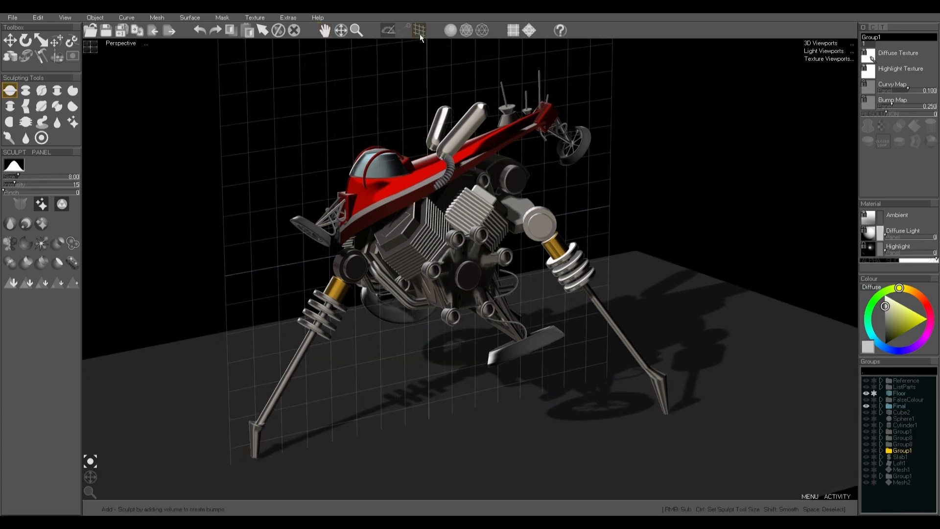
pyautogui.click(419, 30)
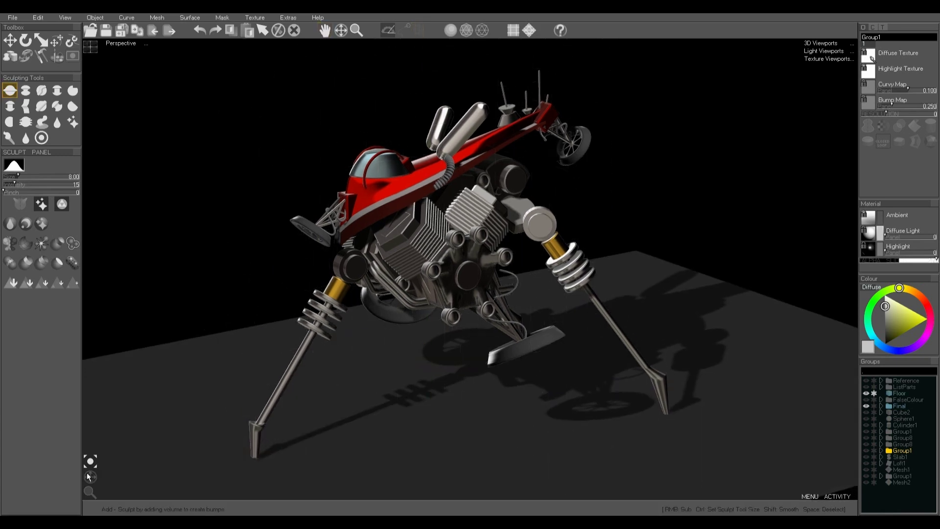
pyautogui.moveTo(89, 477)
pyautogui.mouseDown()
pyautogui.moveTo(58, 475)
pyautogui.moveTo(193, 477)
pyautogui.moveTo(203, 467)
pyautogui.moveTo(134, 478)
pyautogui.moveTo(80, 469)
pyautogui.moveTo(94, 478)
pyautogui.mouseUp()
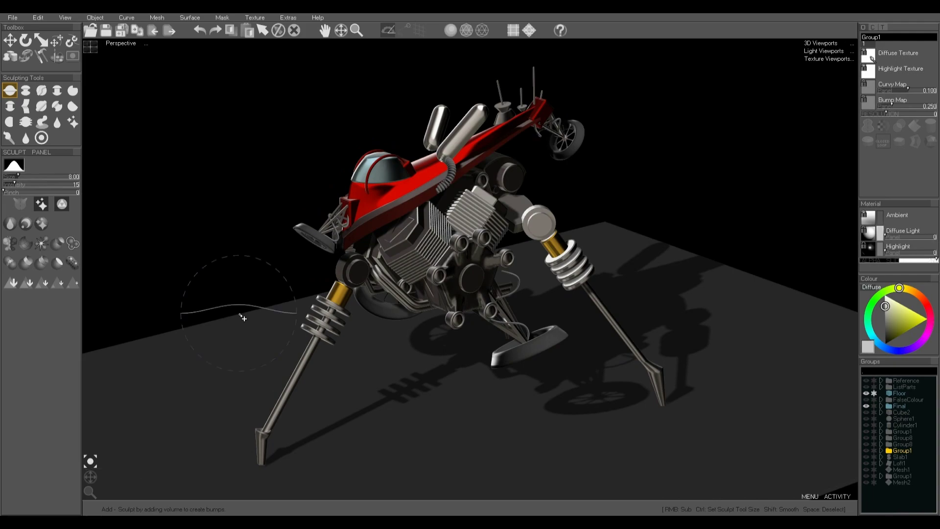